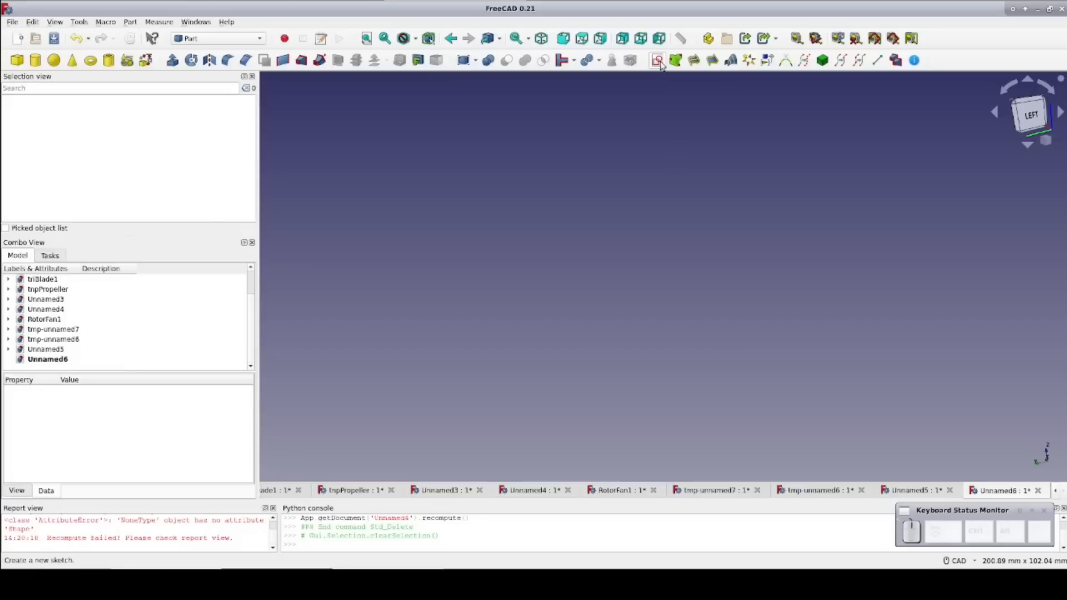
Create a new sketch on the XZ-Plane.
left_click(658, 62)
left_click(508, 251)
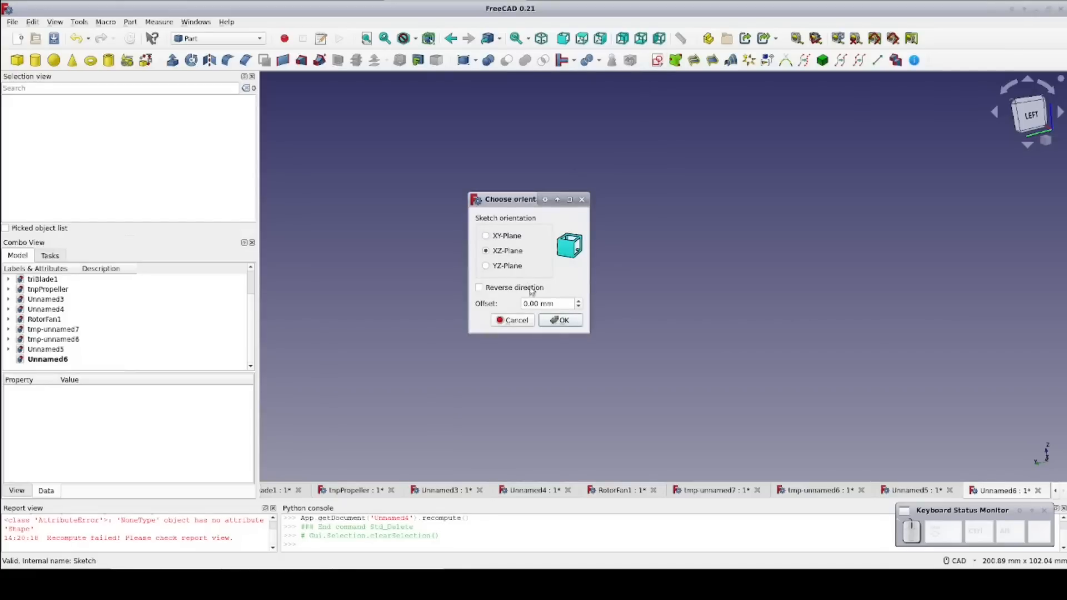
left_click(552, 320)
Draw a polyline cup profile from the origin with a horizontal base, a slanted wall and a short outward rim, and close the sketch.
key("g")
key("m")
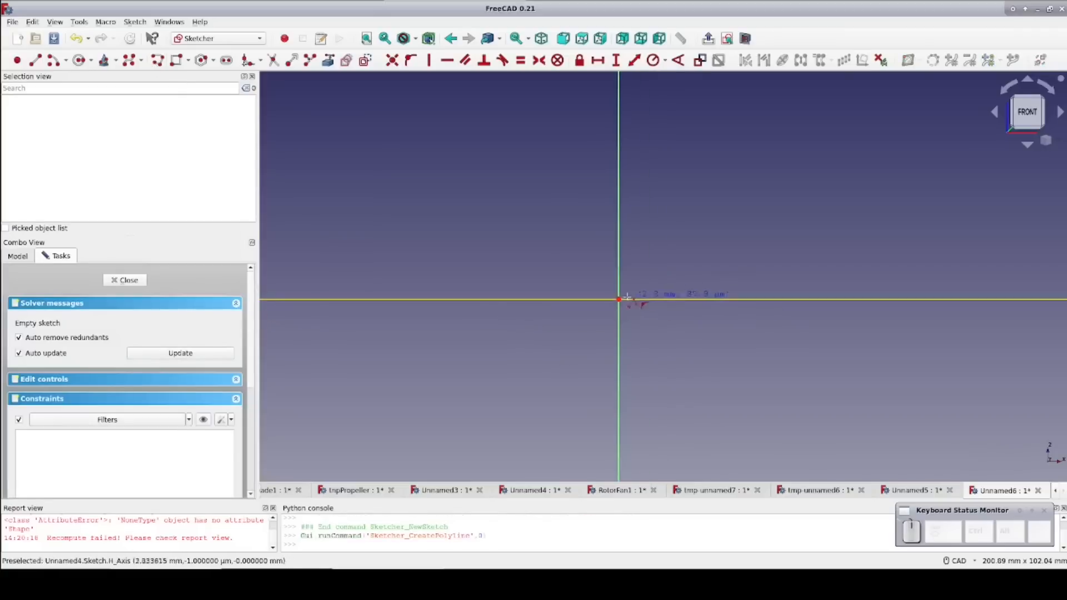
left_click(619, 299)
left_click(689, 299)
left_click(743, 169)
left_click(764, 163)
right_click(773, 146)
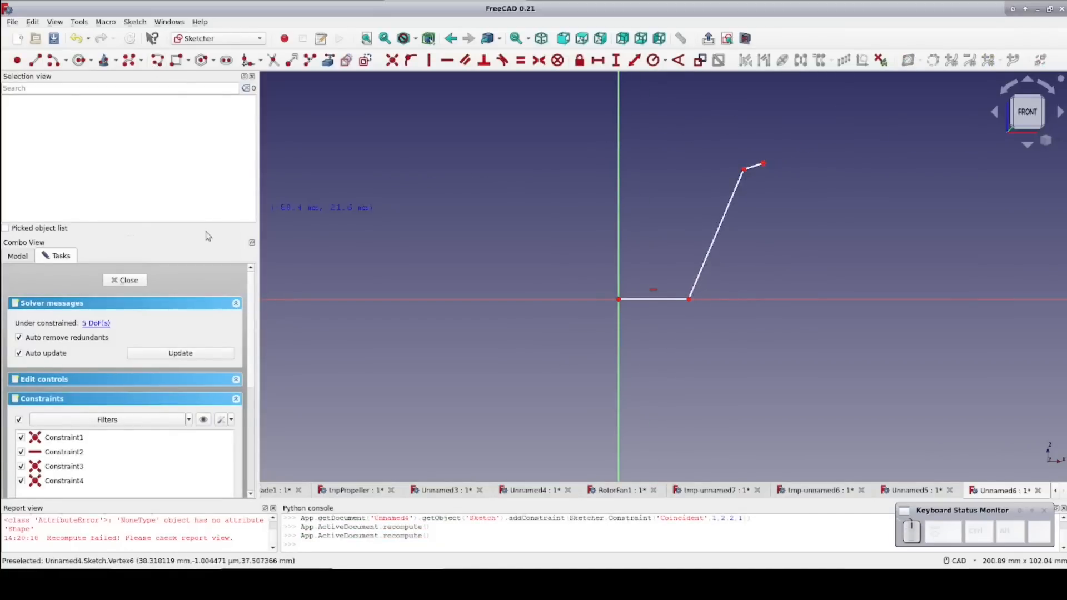
left_click(128, 280)
Revolve the sketch profile about the vertical axis into a cup-shaped surface.
left_click(1027, 113)
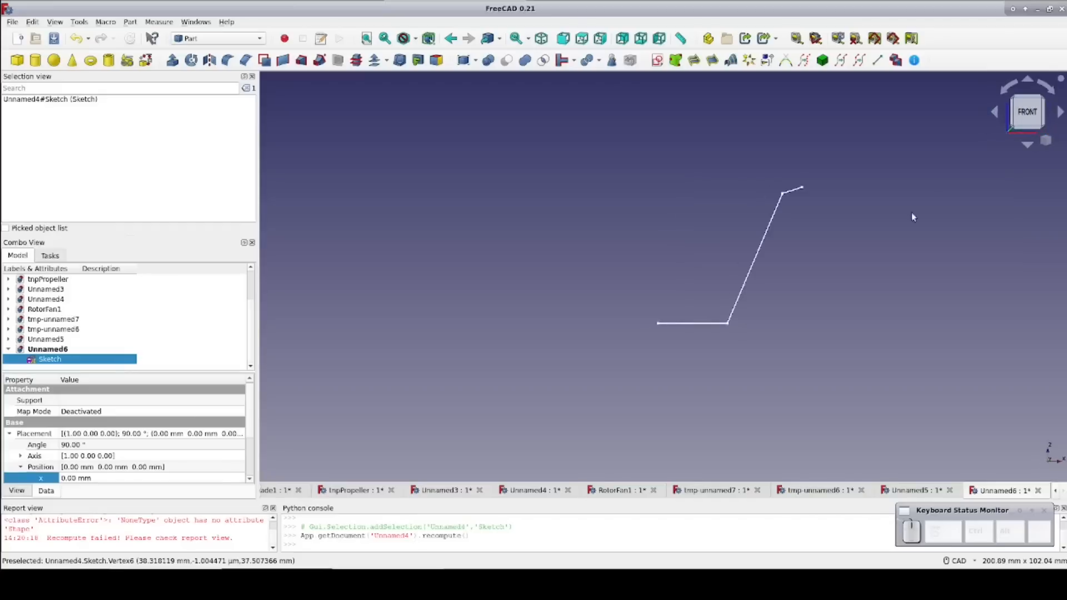
left_click(190, 60)
left_click(144, 283)
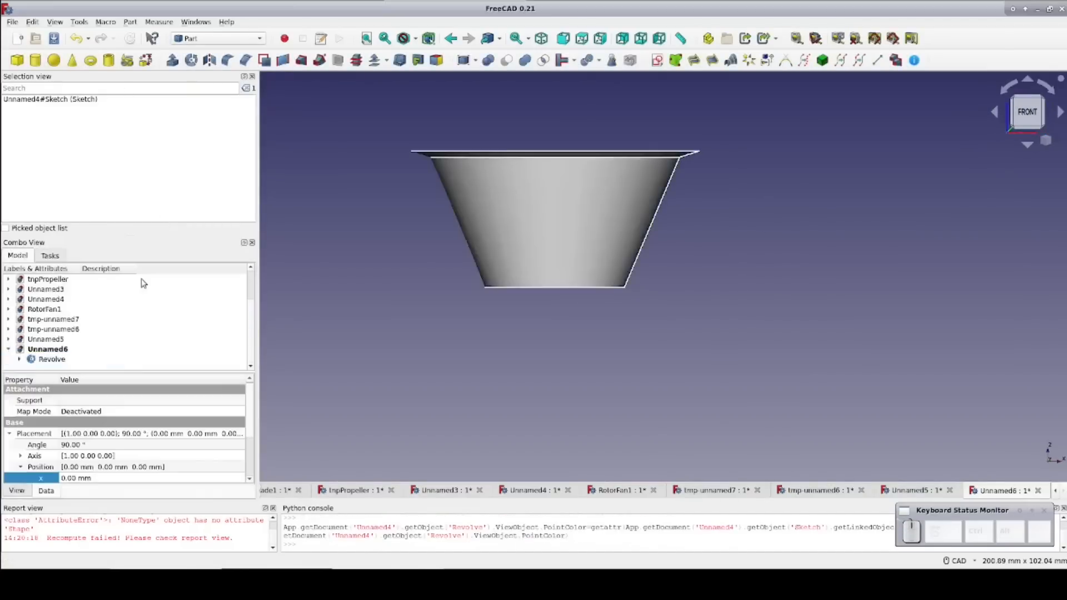
Apply a 3D Offset to the revolved surface with a distance of 2 mm.
left_click(375, 63)
left_click(239, 323)
left_click(238, 323)
left_click(238, 322)
left_click(239, 322)
left_click(238, 322)
left_click(238, 322)
left_click(239, 322)
left_click(239, 322)
left_click(239, 323)
left_click(238, 322)
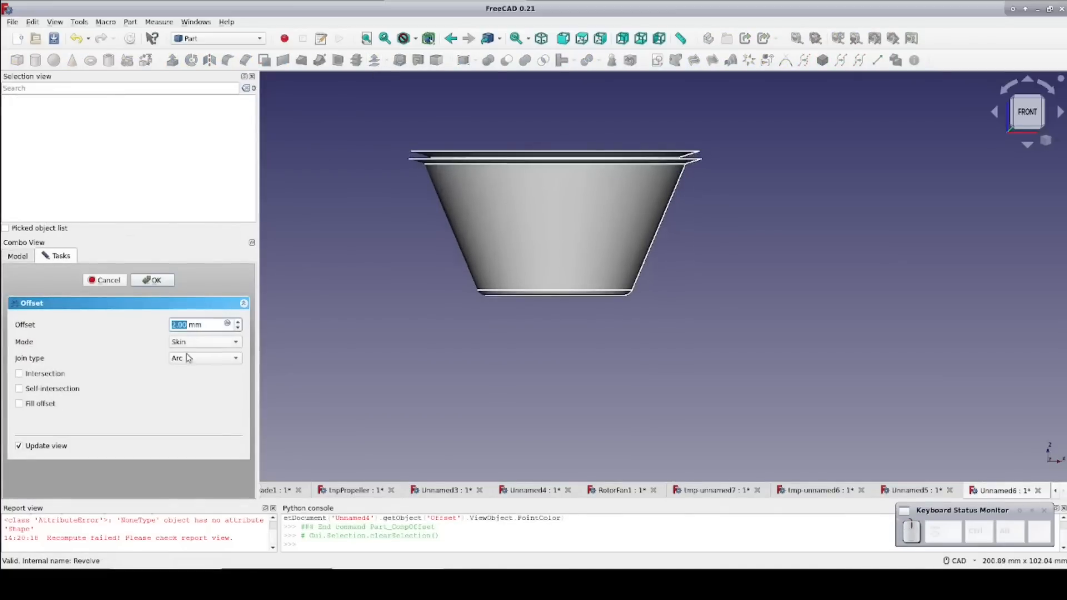
Fill the offset so the cup wall becomes solid, and accept the operation.
left_click(19, 403)
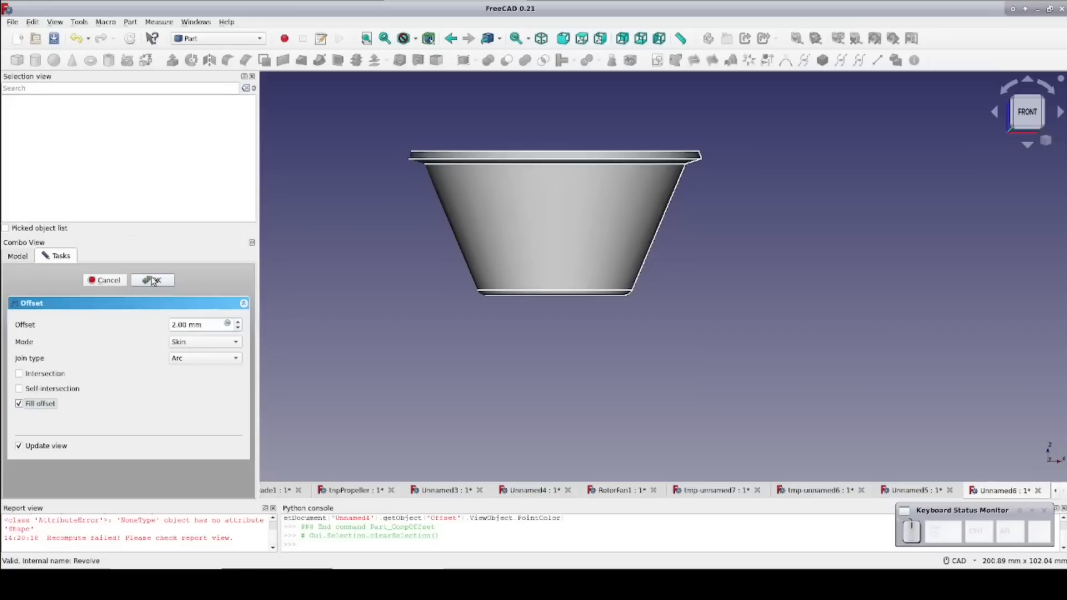
left_click(28, 407)
left_click(28, 406)
left_click(153, 280)
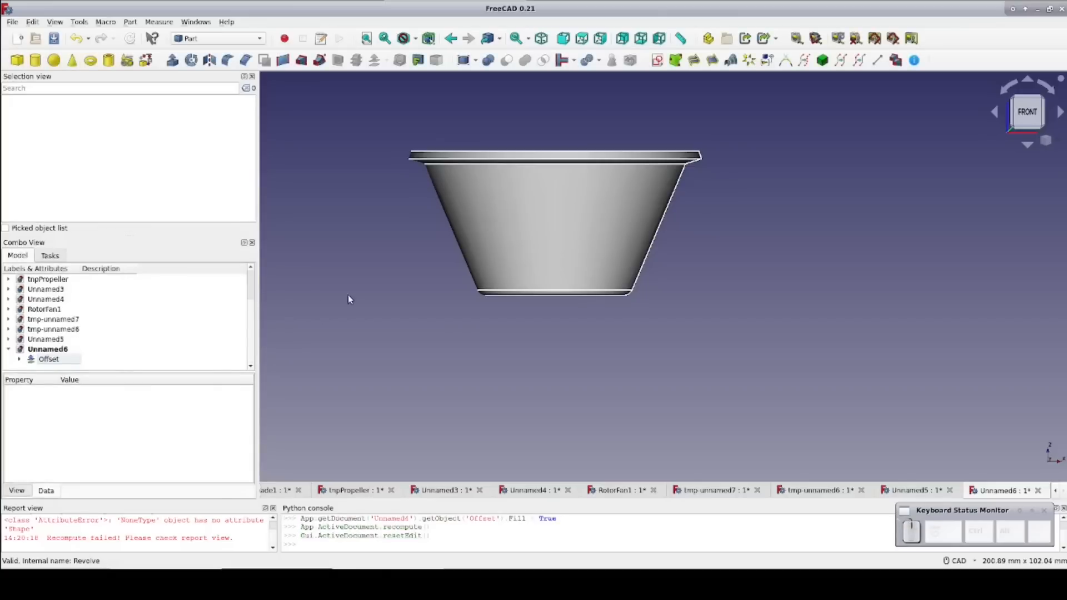
Set up a plane primitive with a length of 100 mm and a width of 100 mm.
middle_click_drag(351, 292, 369, 281)
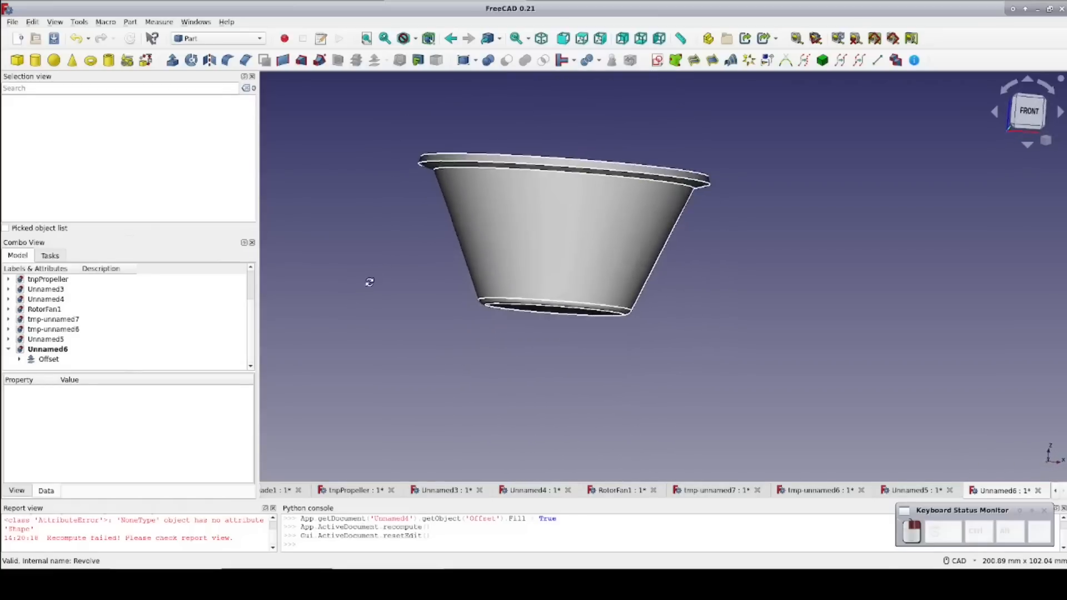
left_click(1028, 111)
middle_click_drag(899, 159, 889, 196)
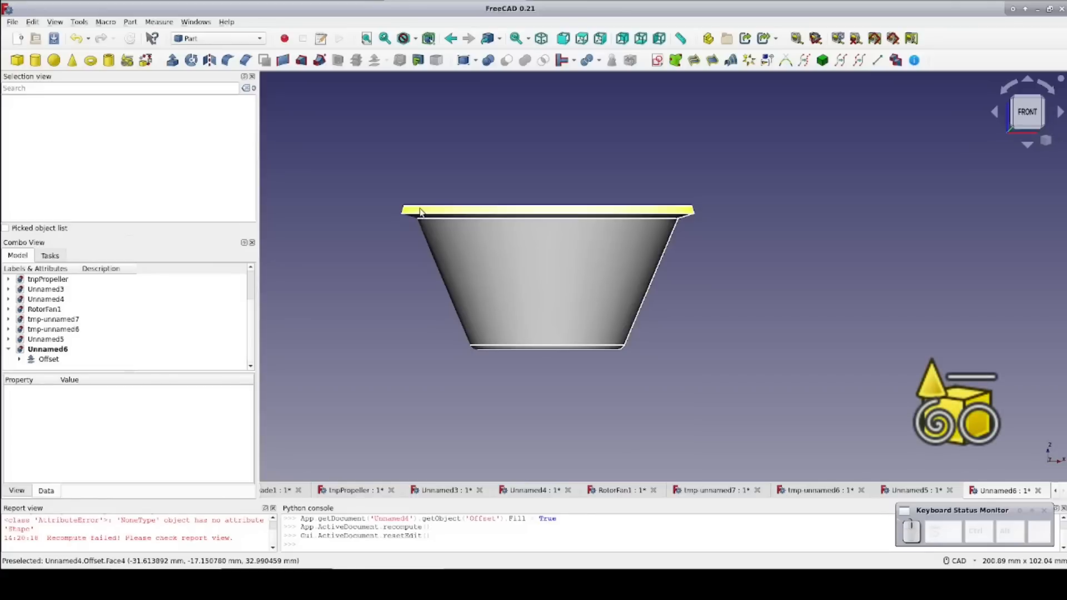
left_click(126, 60)
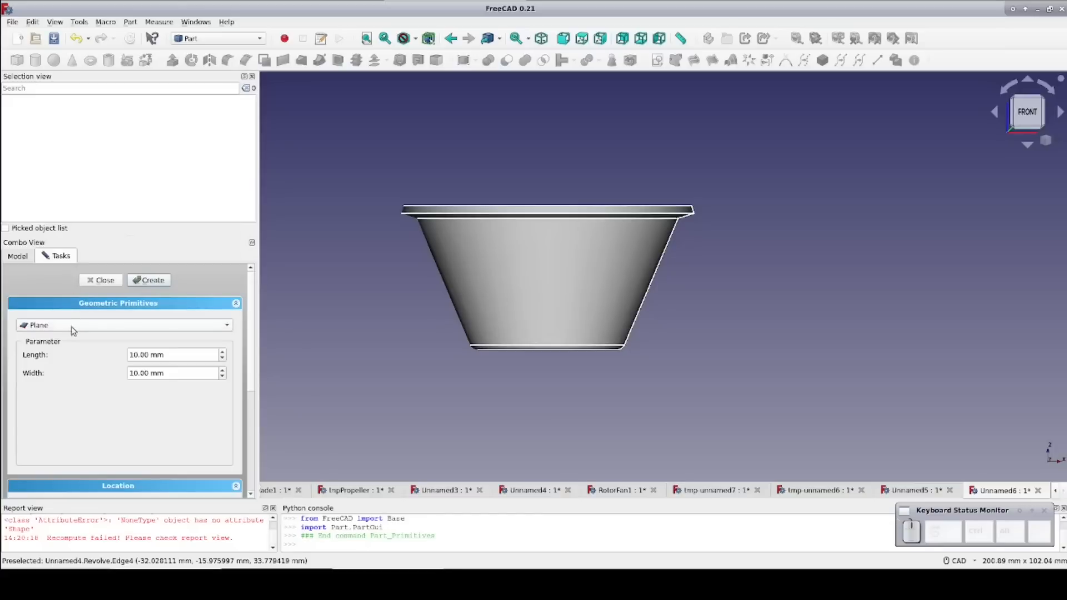
triple_click(160, 355)
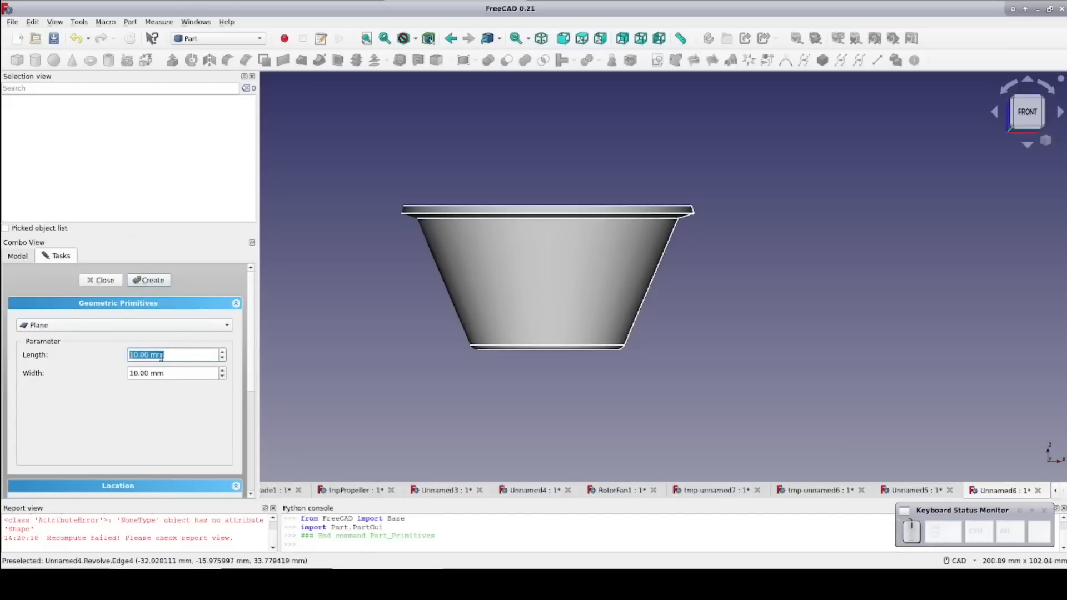
type("100")
triple_click(148, 372)
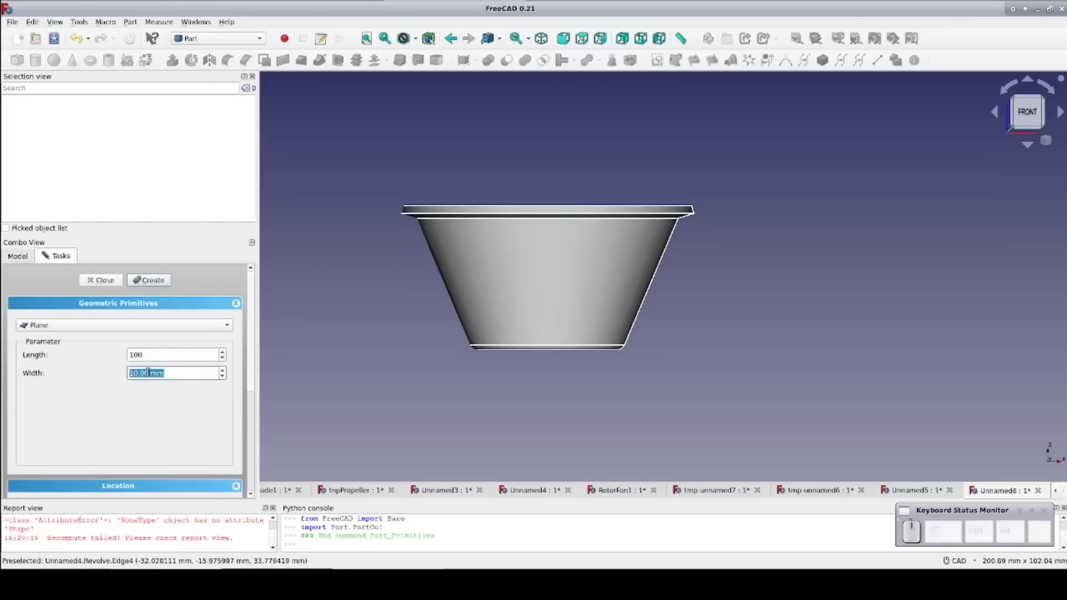
type("100")
Set the plane's rotation axis to x 0, y 1, z 0 with an angle of 90°, and create the plane.
scroll(246, 439, "down", 4)
scroll(247, 439, "down", 1)
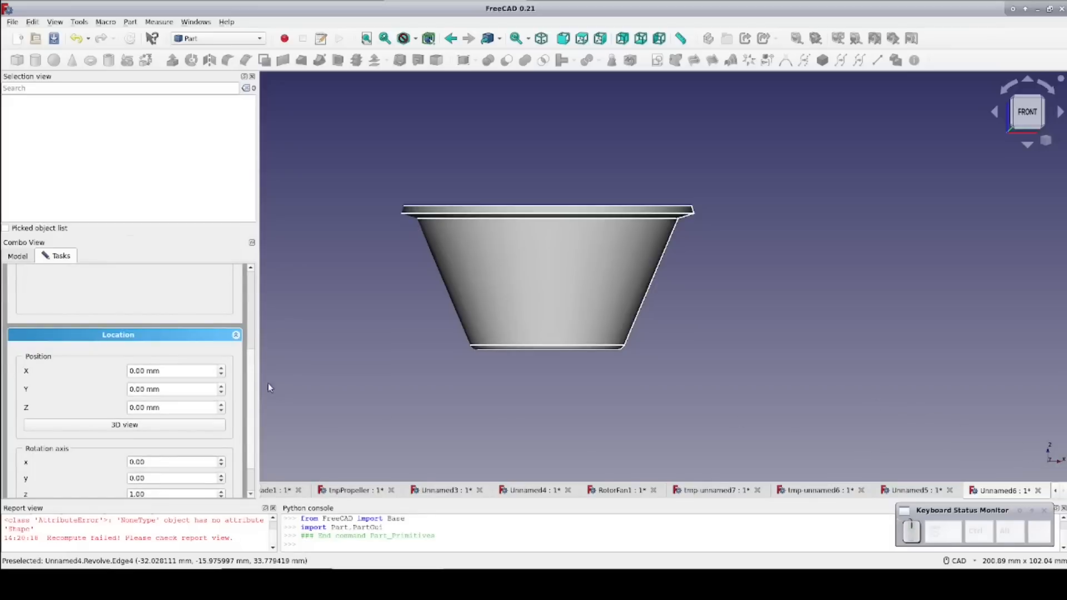
scroll(181, 453, "down", 2)
double_click(189, 445)
type("1")
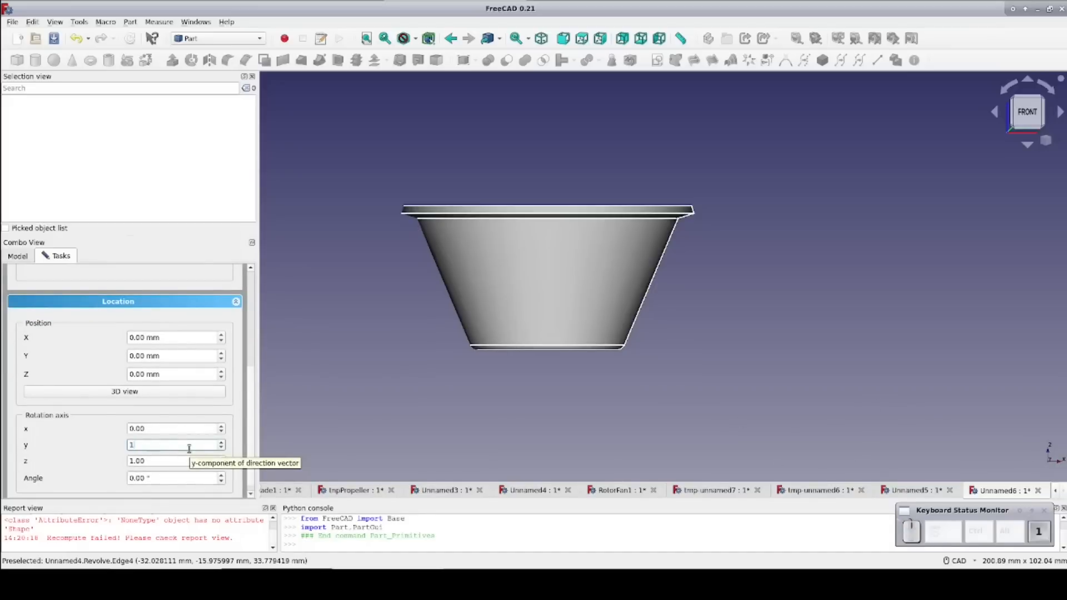
double_click(168, 461)
type("0")
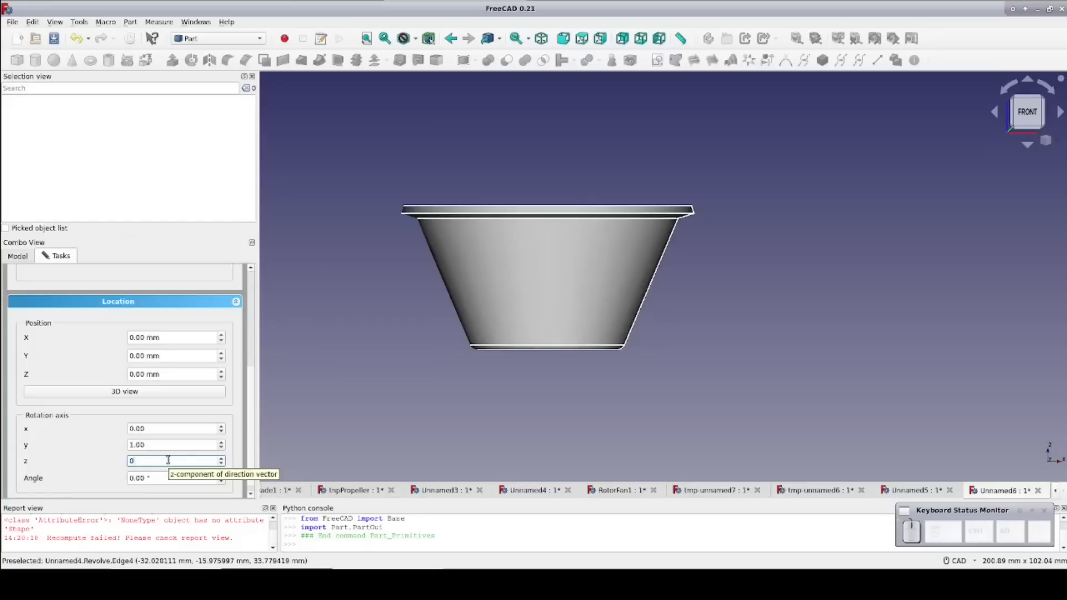
double_click(162, 477)
type("90")
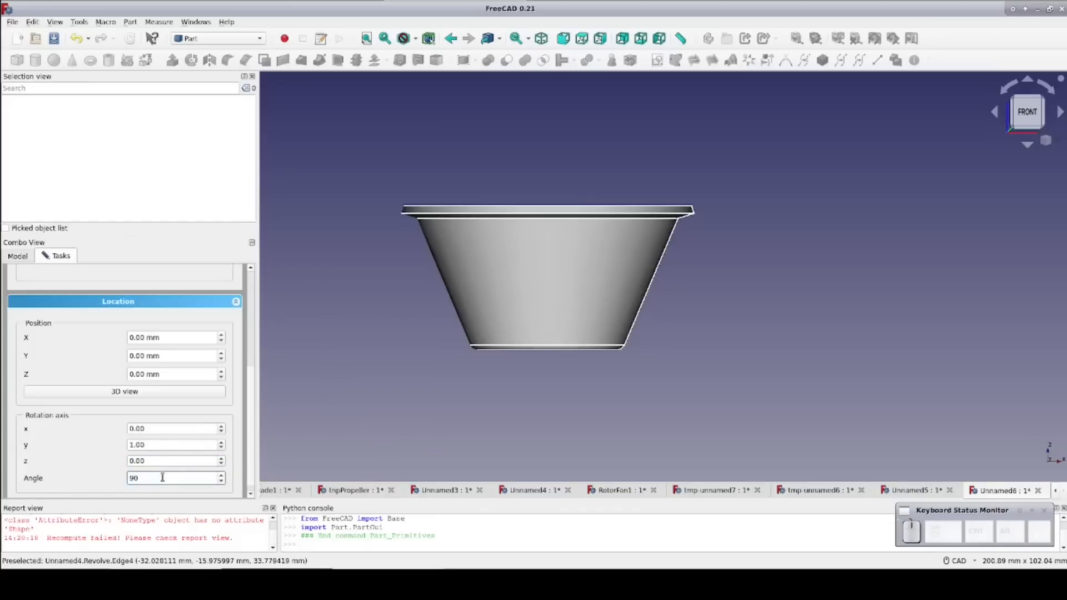
left_click_drag(250, 439, 260, 324)
left_click(151, 280)
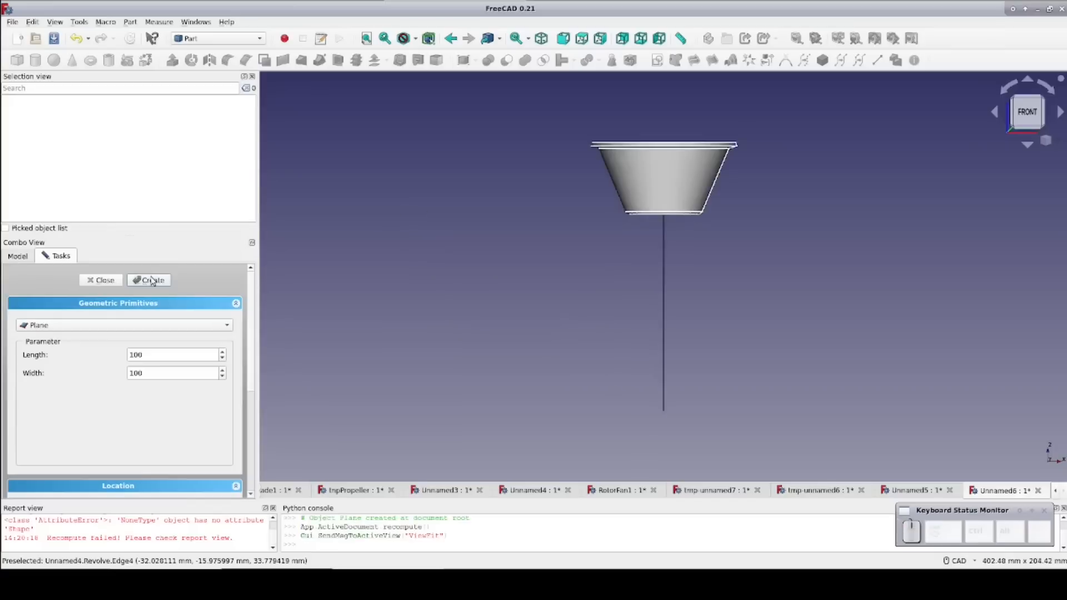
left_click(91, 281)
Transform the plane about 49.5 mm sideways along Y and about 58.5 mm up along Z so it passes through the whole cup.
middle_click_drag(357, 304, 510, 305)
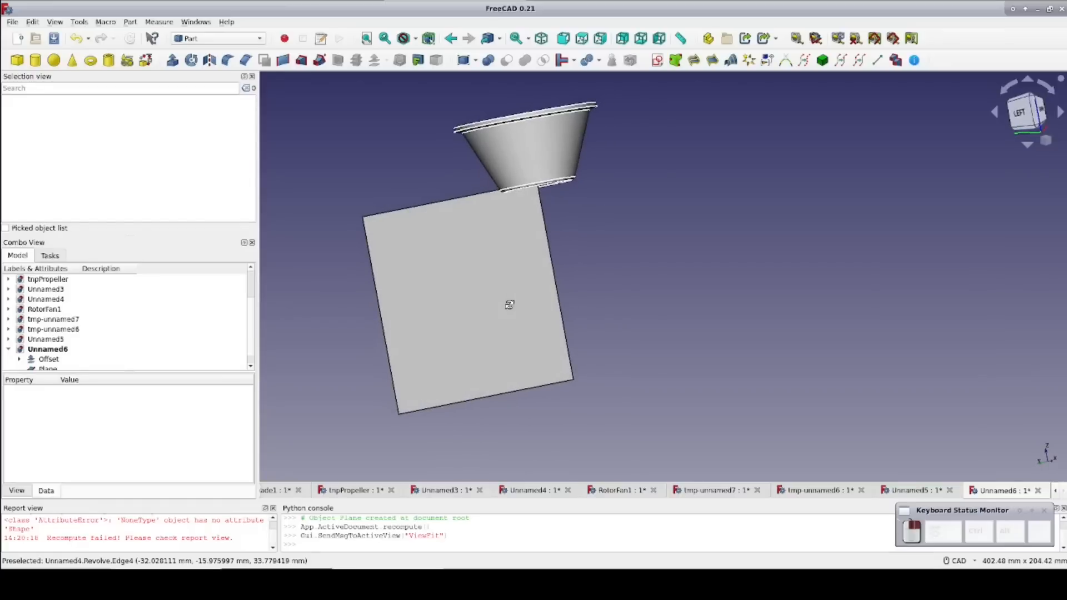
left_click(490, 295)
right_click(490, 295)
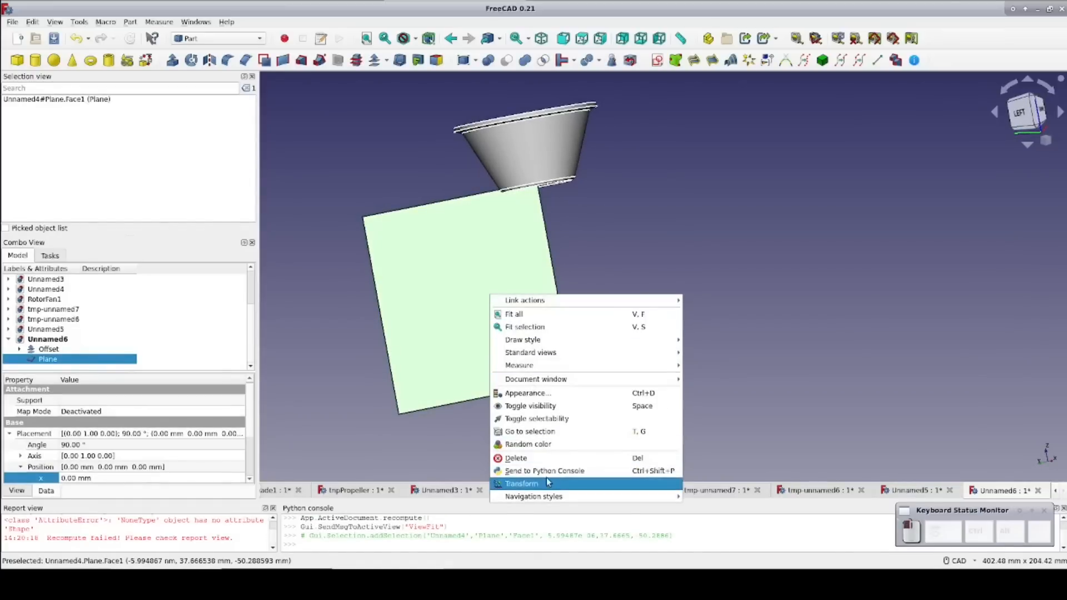
left_click(523, 484)
middle_click_drag(674, 290, 658, 333)
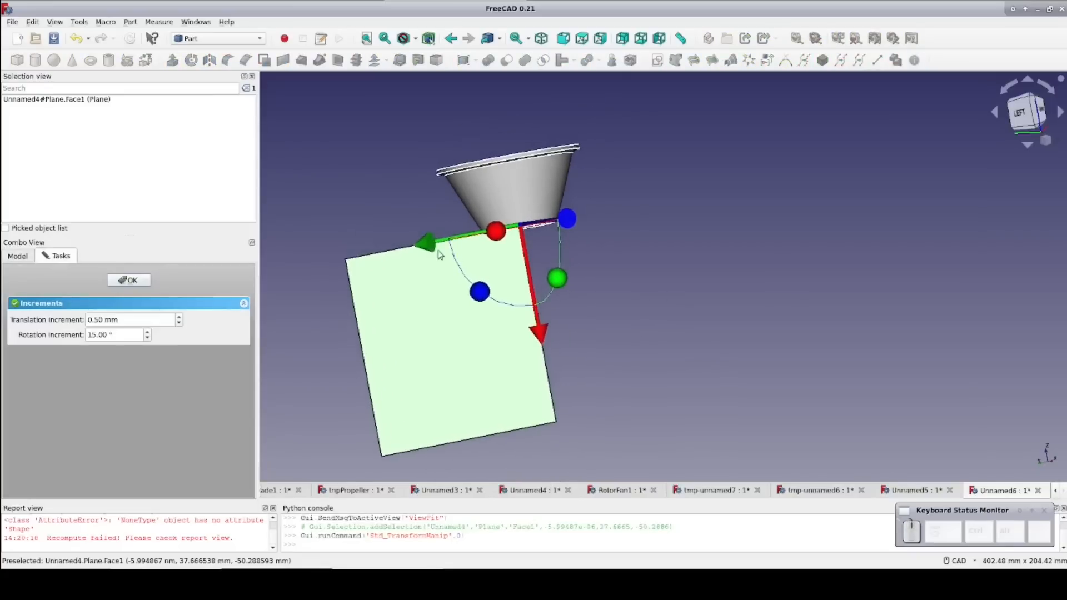
left_click_drag(427, 246, 511, 230)
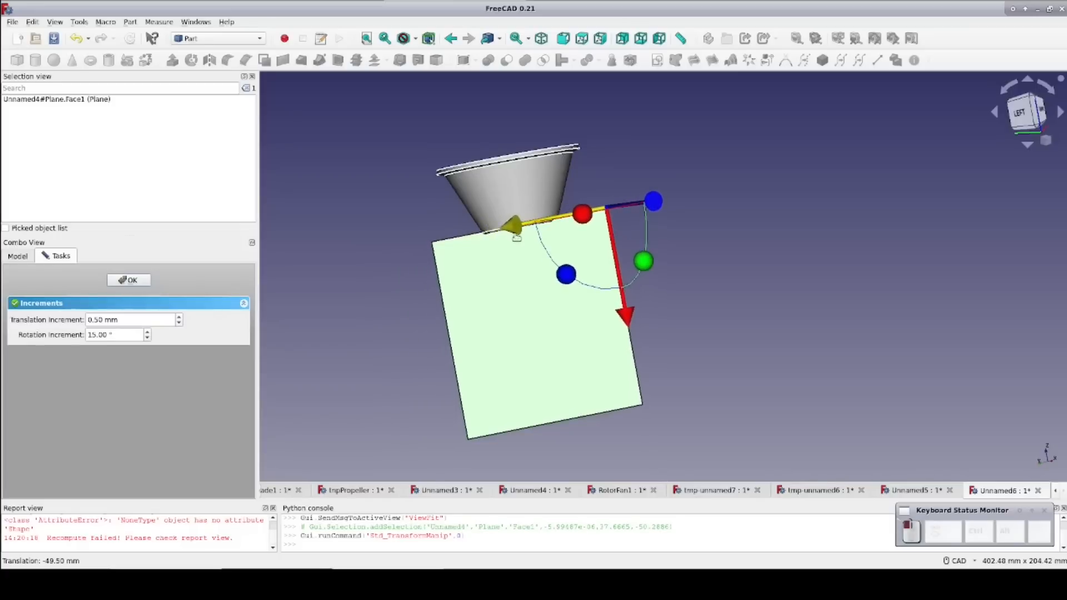
left_click_drag(625, 316, 605, 204)
left_click(140, 280)
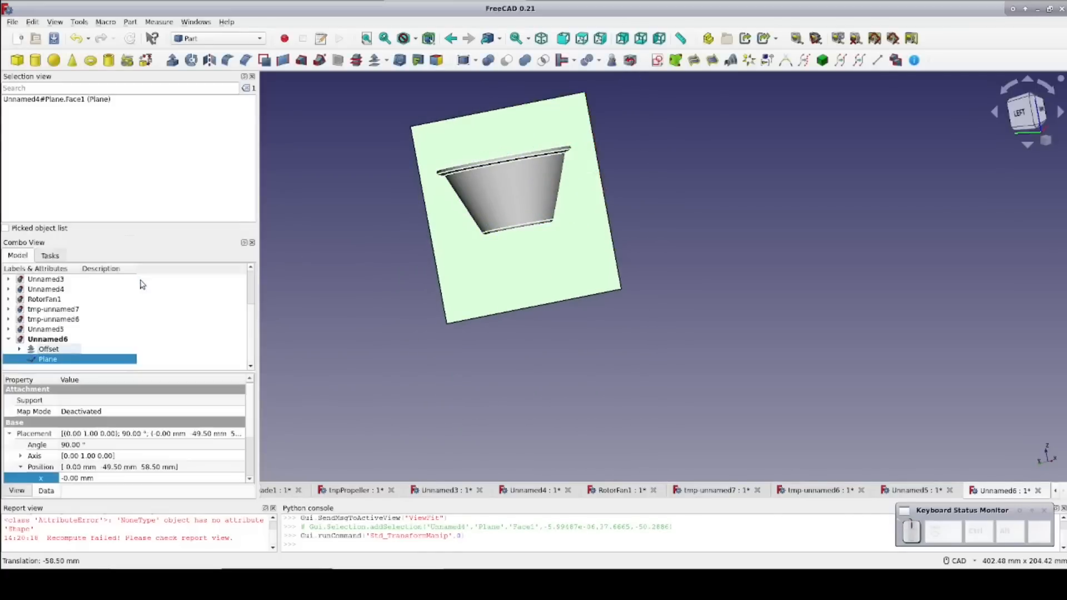
Slice the offset cup apart with the plane.
left_click(59, 350, "ctrl")
left_click(130, 22)
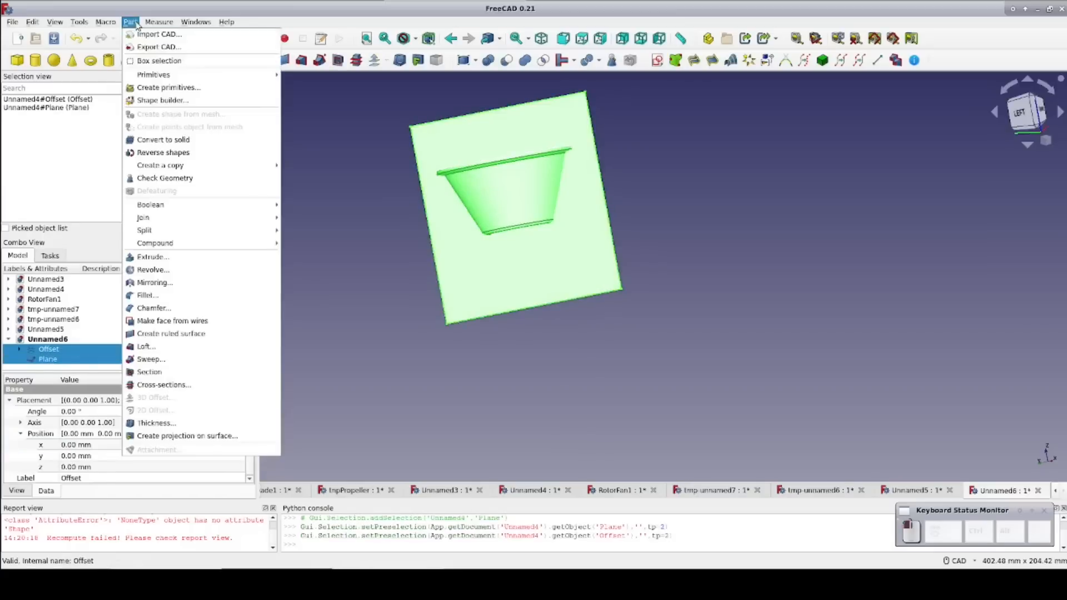
mouse_move(156, 229)
left_click(312, 242)
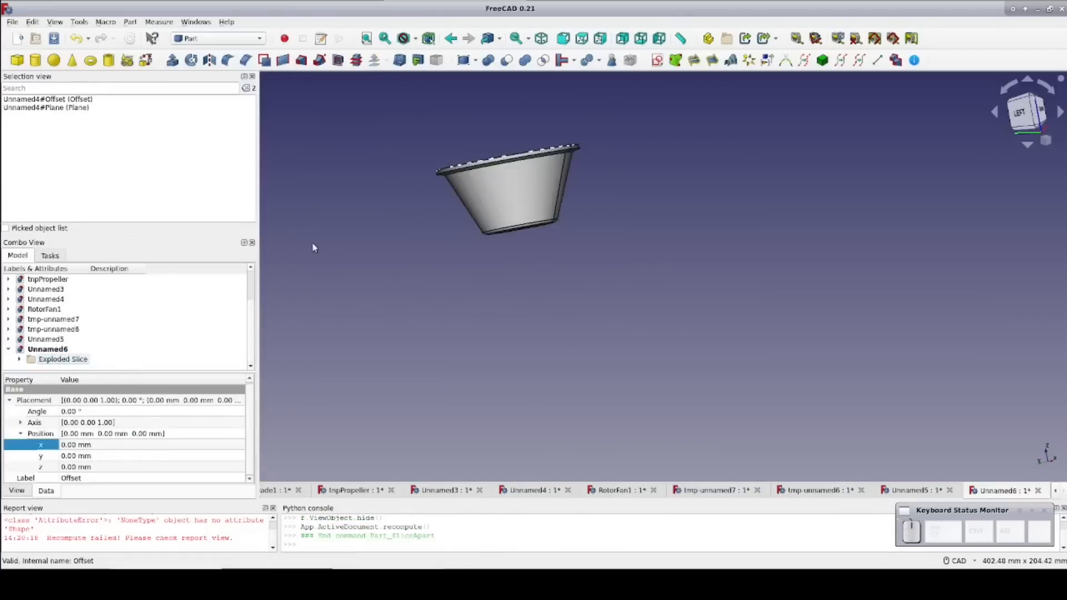
Toggle the visibility of the Exploded Slice group and its two slices together with the selected offset and plane.
left_click(1040, 112)
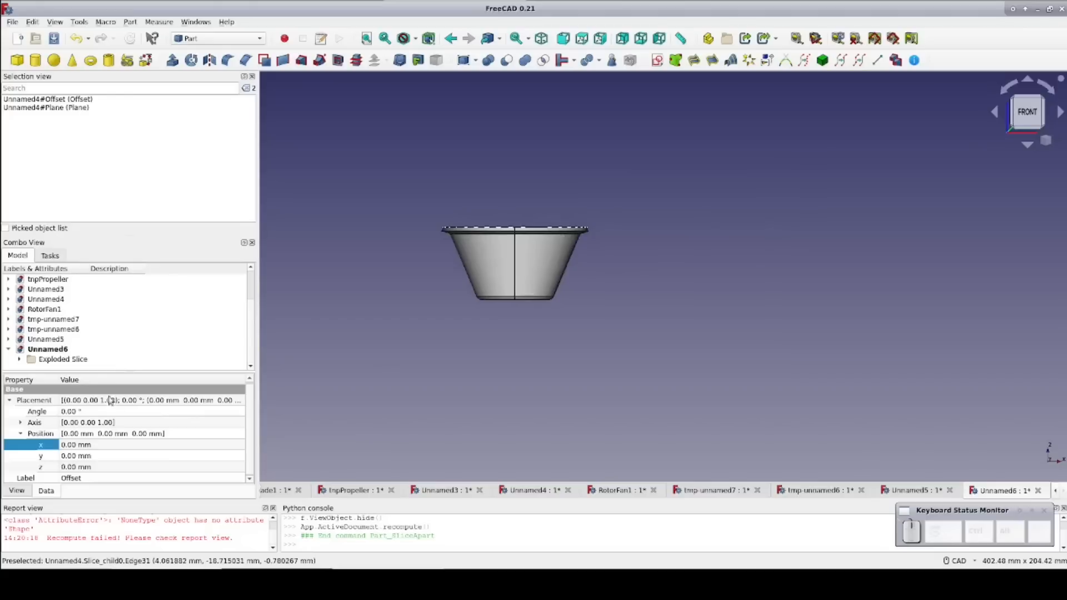
left_click(19, 359)
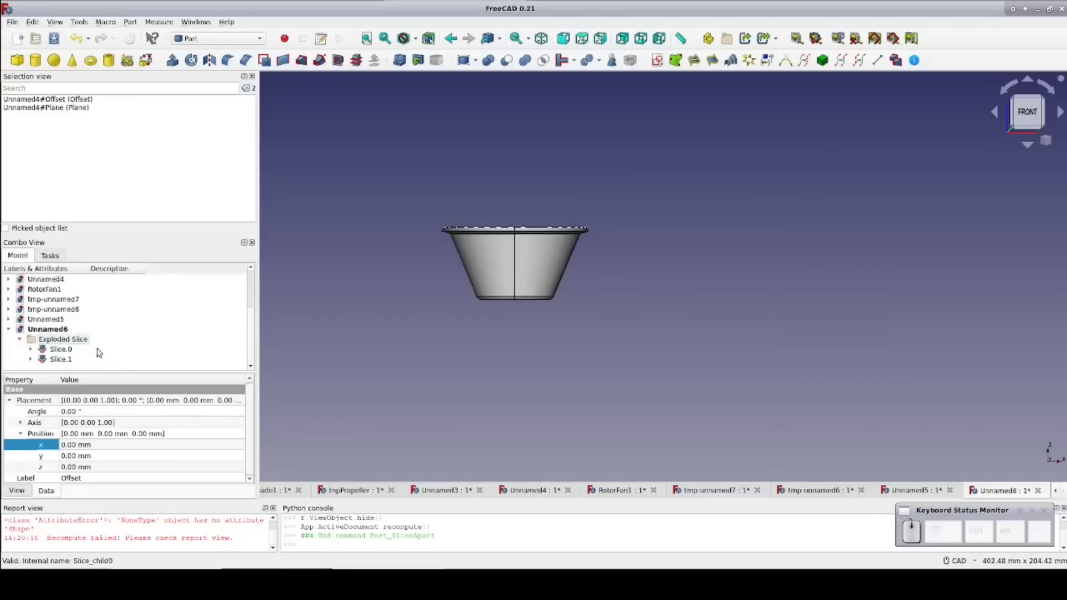
left_click(65, 361, "shift")
key("space")
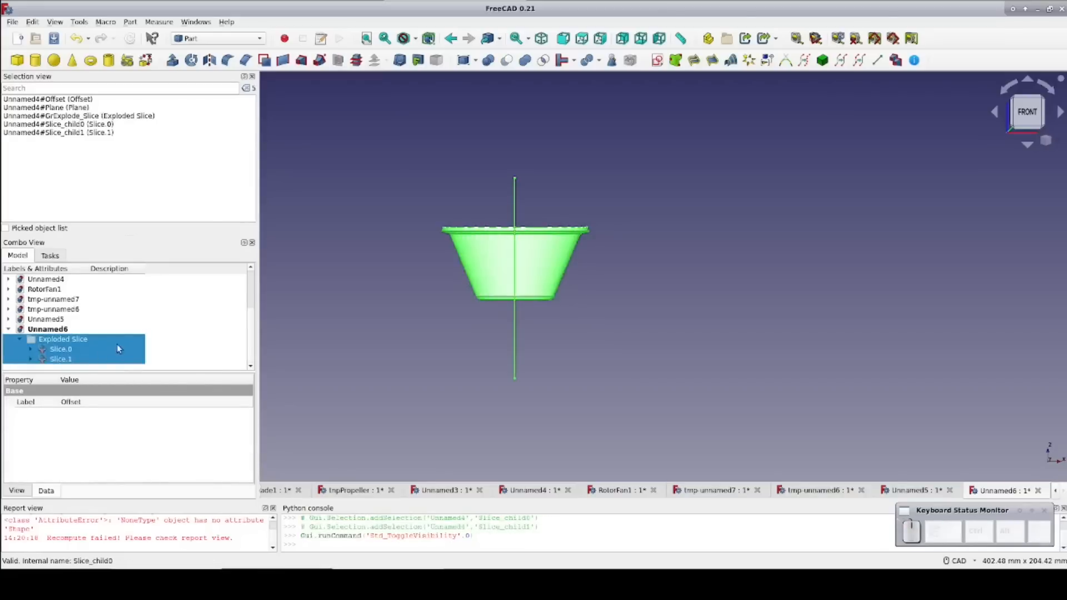
Hide the cup slice, the Offset and the Revolve so only the cutting plane stays displayed.
left_click(525, 251)
key("space")
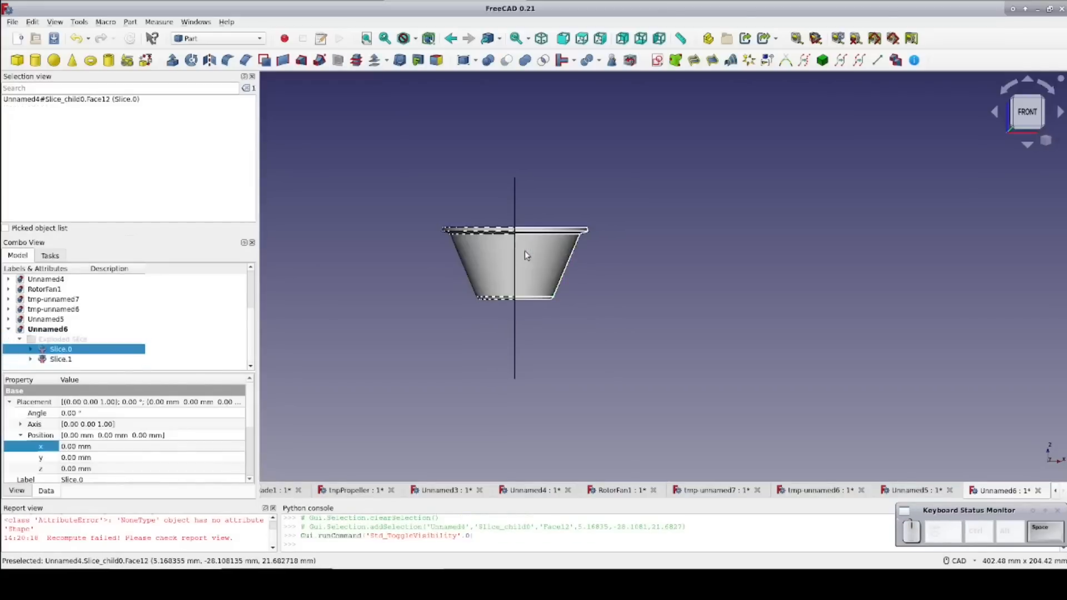
left_click(506, 259)
key("space")
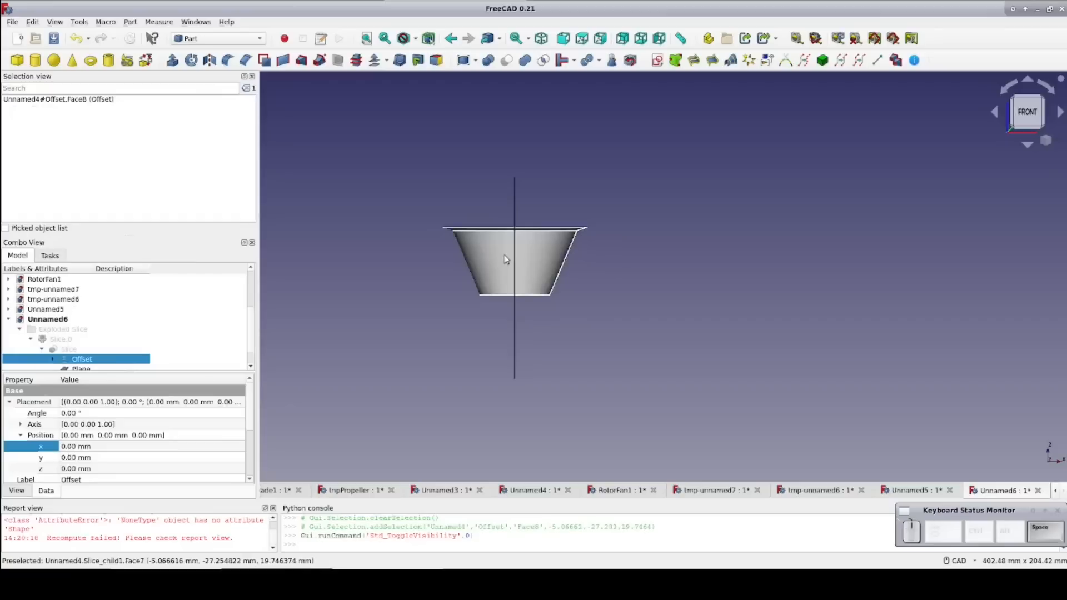
left_click(504, 256)
key("space")
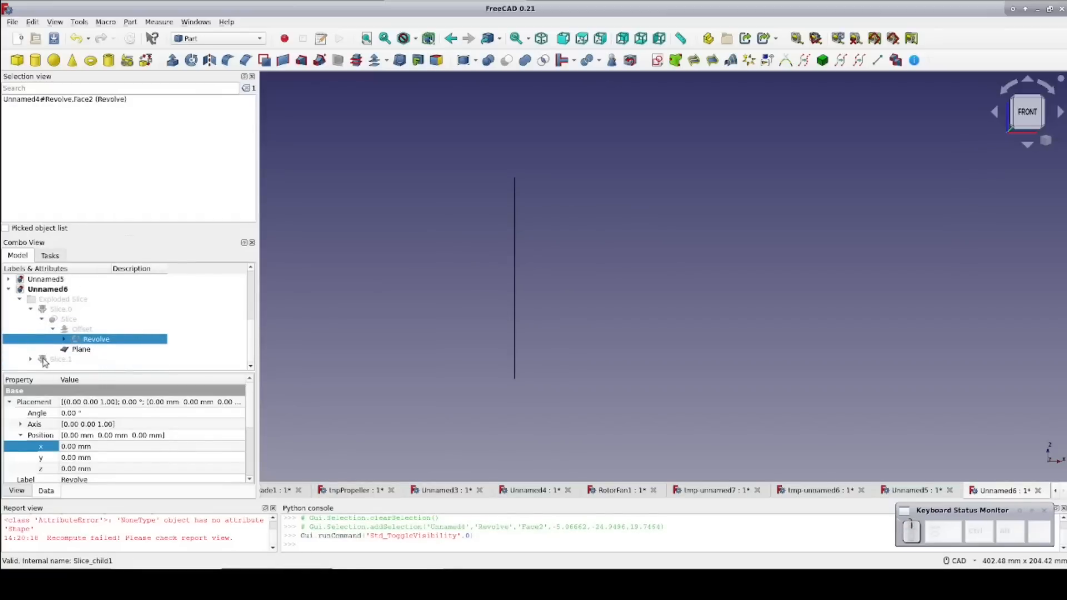
Display Slice.0 and Slice.1 in turn to examine each half of the cup, and show the underlying Slice object.
left_click(54, 313)
key("space")
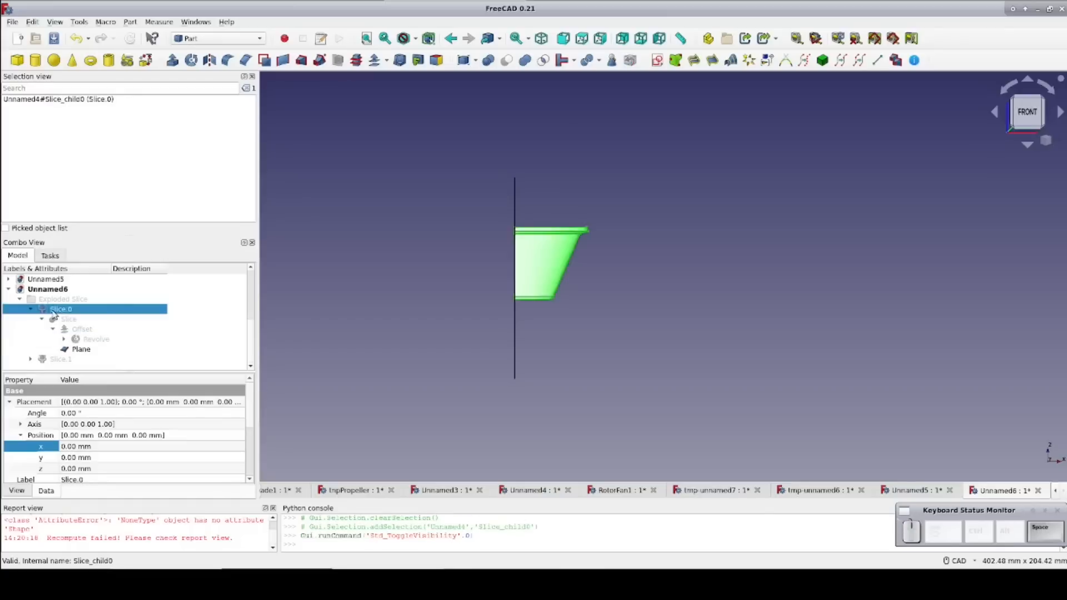
key("space")
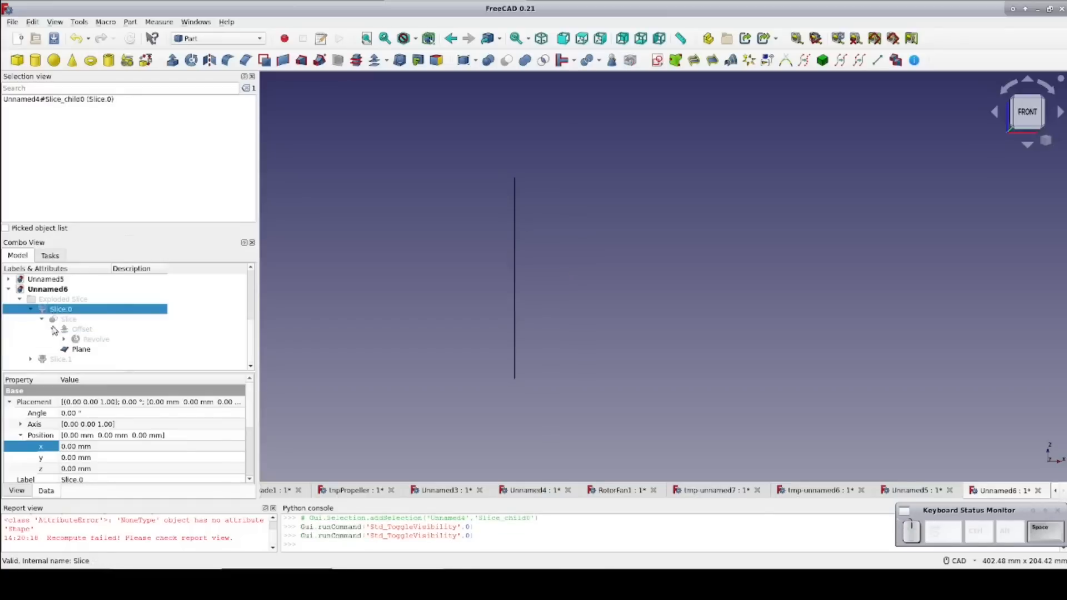
left_click(54, 360)
key("space")
key("space")
key("space")
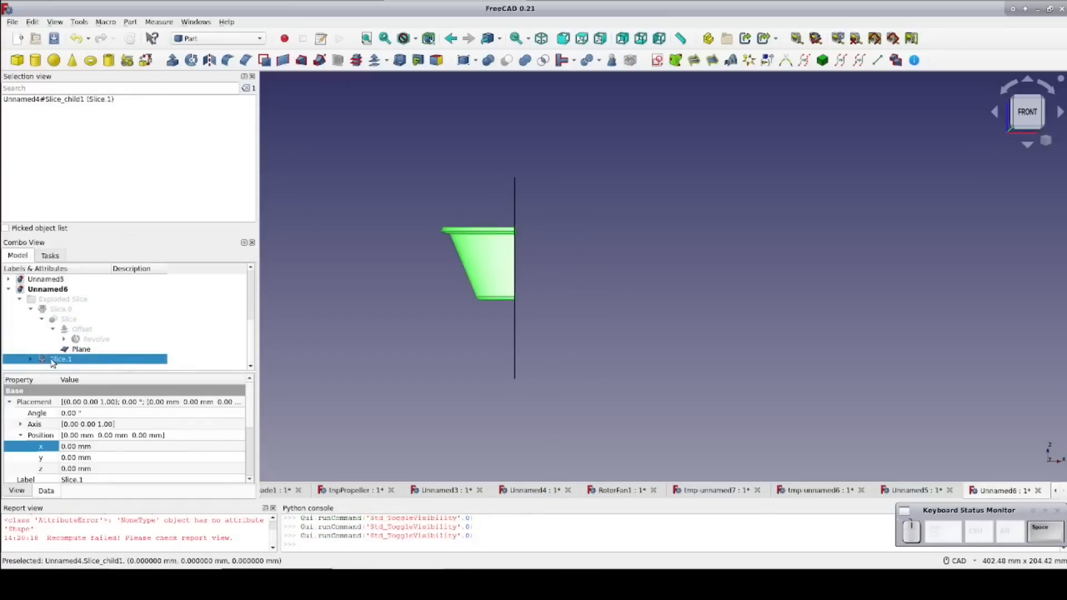
left_click(59, 320)
key("space")
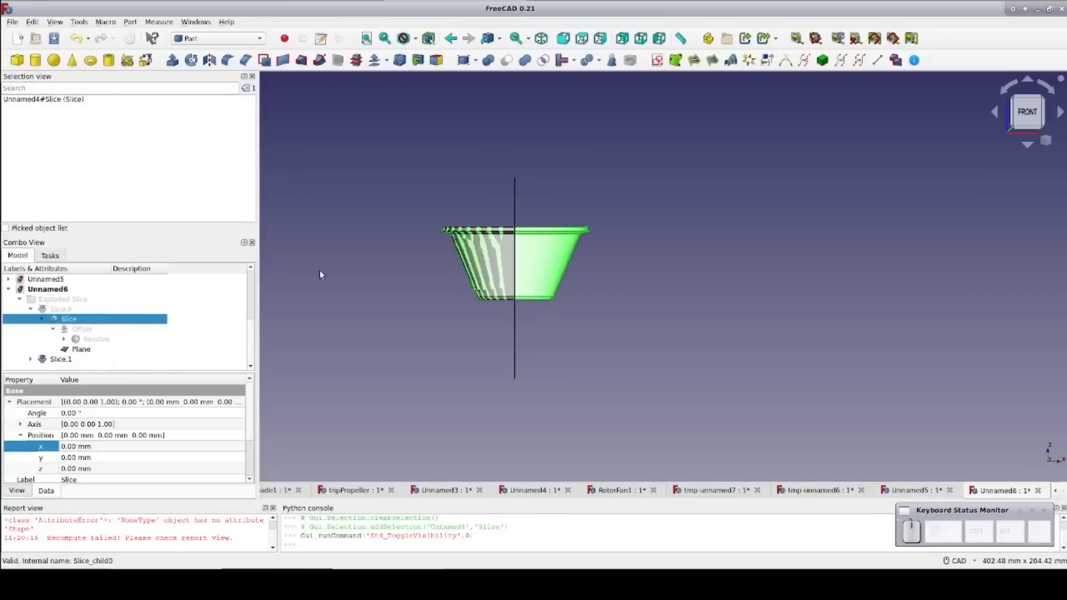
Hide the cutting plane and delete the Exploded Slice group with its contents, together with Slice, the Offset and the Revolve.
middle_click_drag(387, 235, 405, 267)
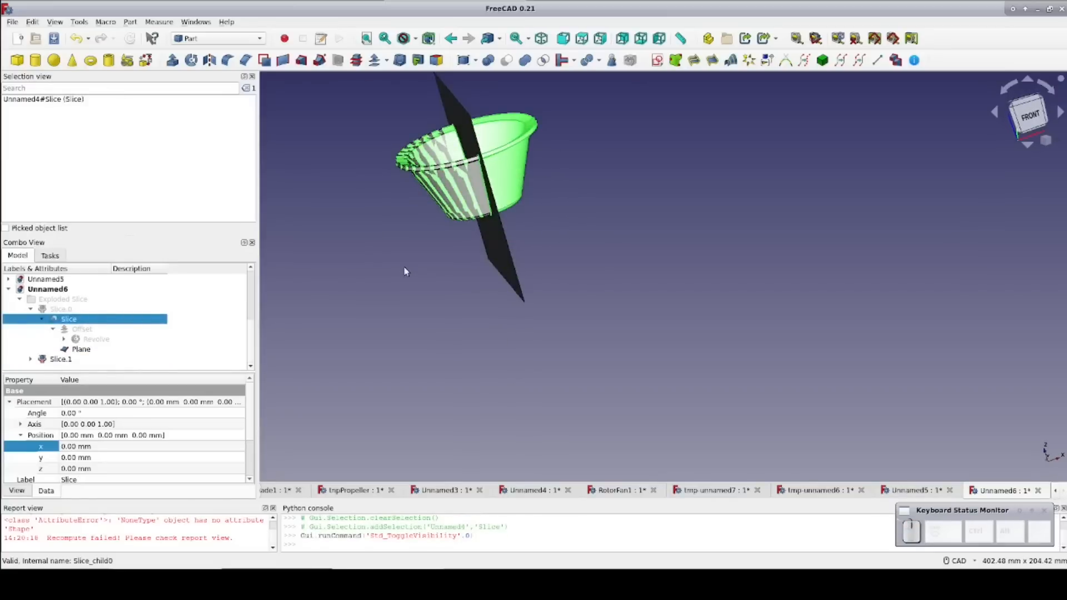
left_click(81, 350)
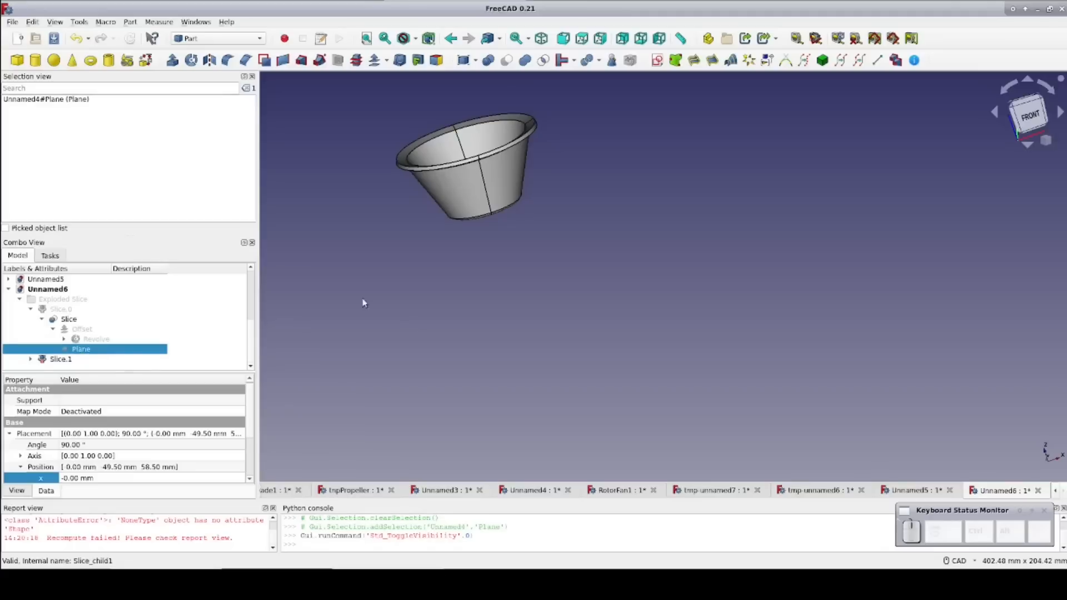
left_click(87, 330)
left_click(75, 301, "shift")
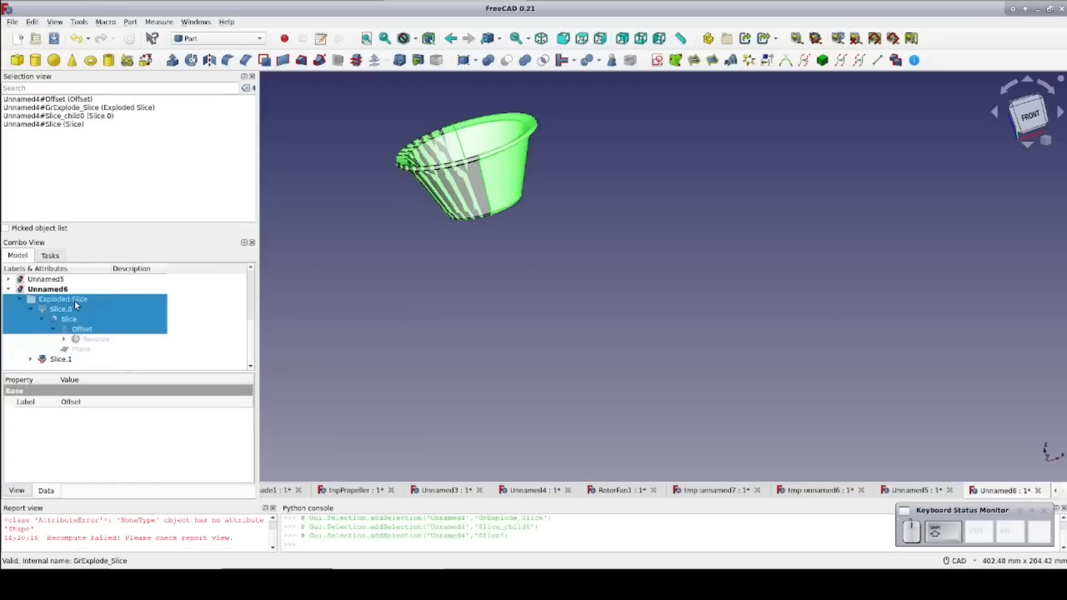
left_click(70, 360, "ctrl")
key("Delete")
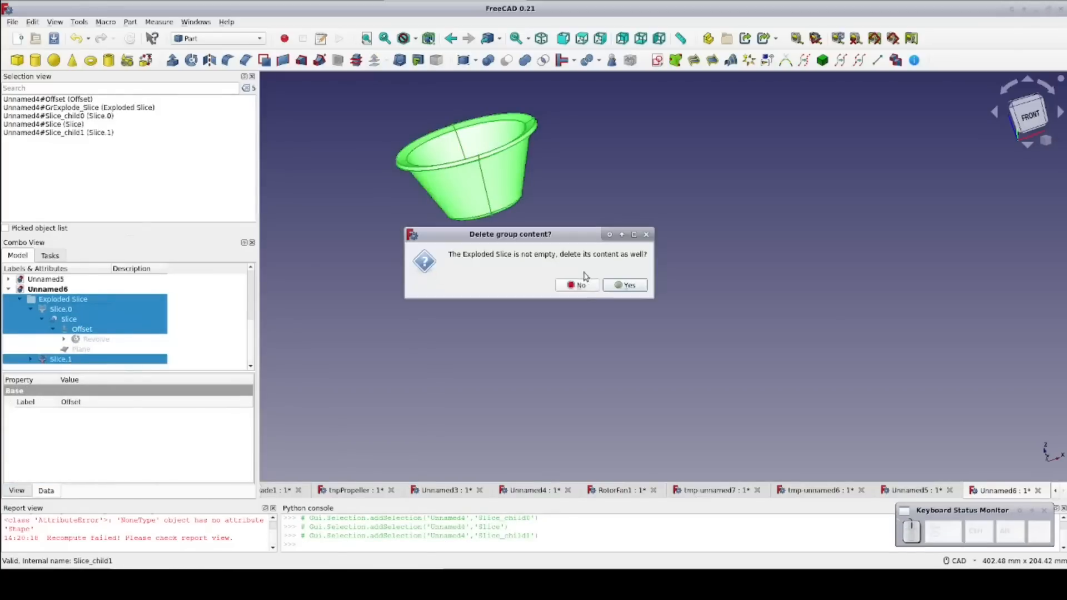
left_click(615, 284)
left_click(96, 351)
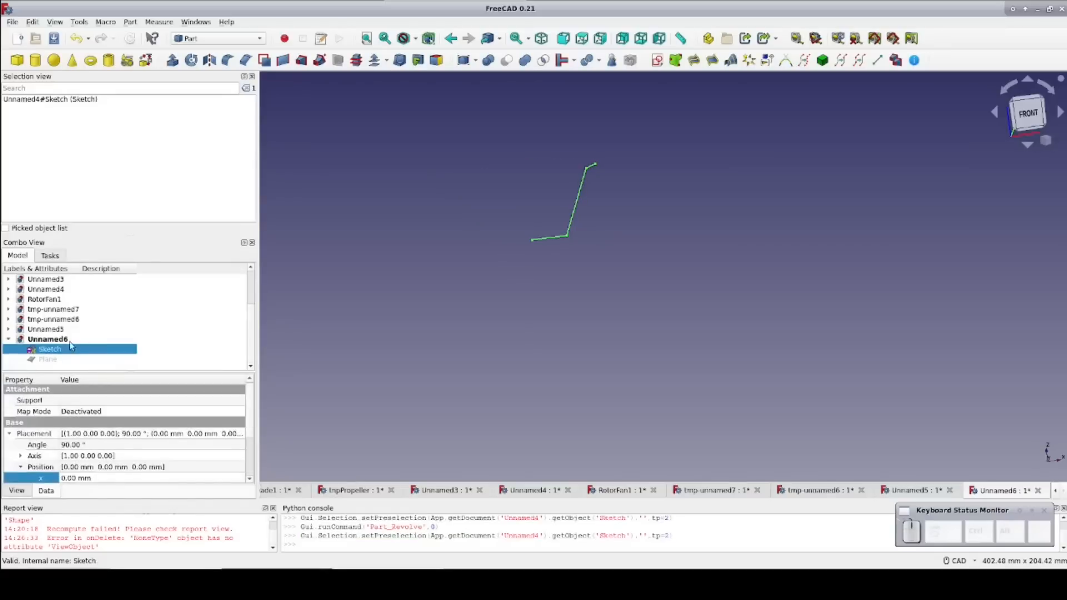
Revolve the sketch by 180° about the Z axis to form a half-cup surface.
left_click(63, 349)
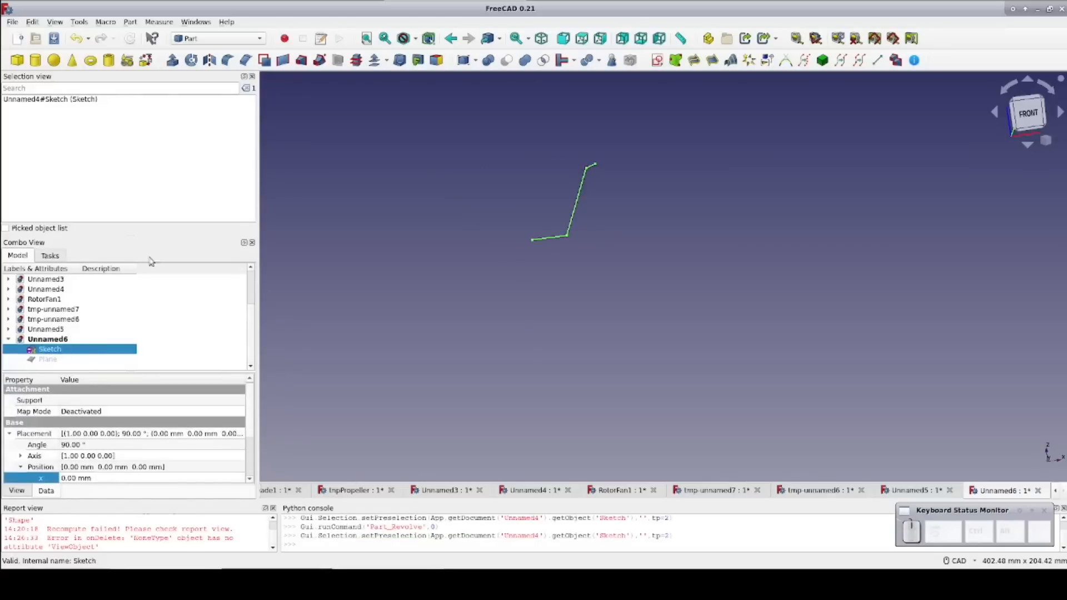
left_click(191, 60)
scroll(127, 389, "down", 5)
double_click(103, 449)
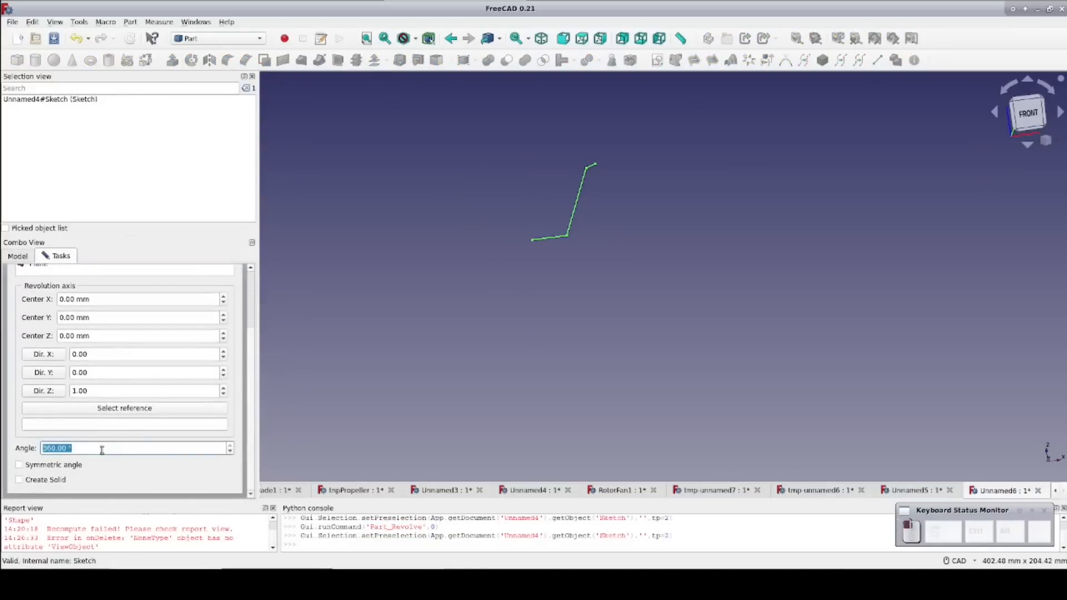
type("180")
scroll(248, 361, "up", 5)
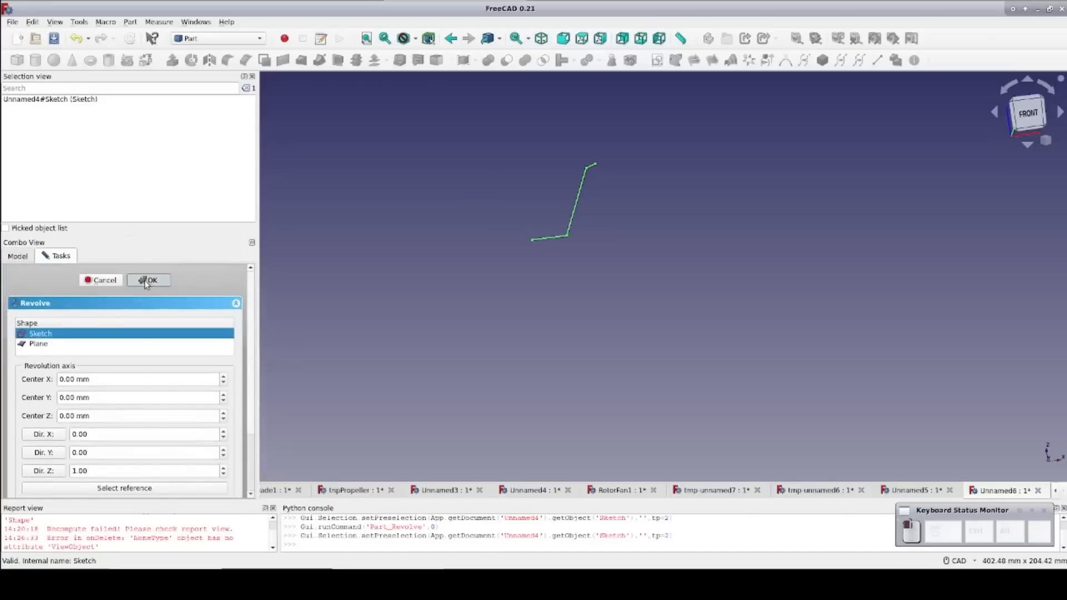
left_click(144, 281)
Apply a 2 mm 3D Offset to the half cup in Skin mode with Arc joins, leaving Fill offset off.
left_click(372, 62)
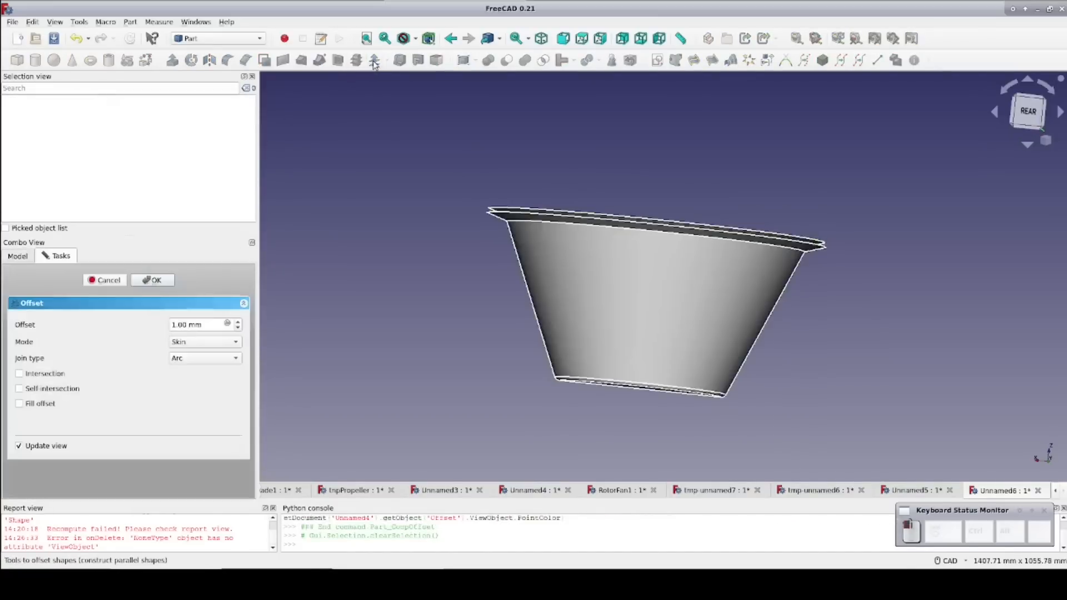
left_click(41, 406)
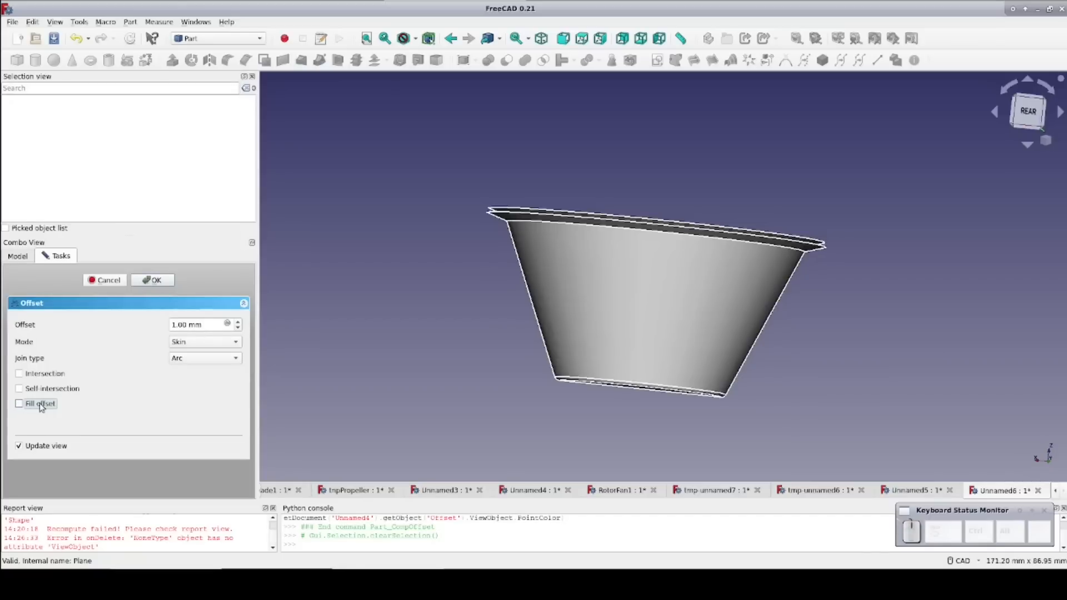
left_click(239, 323)
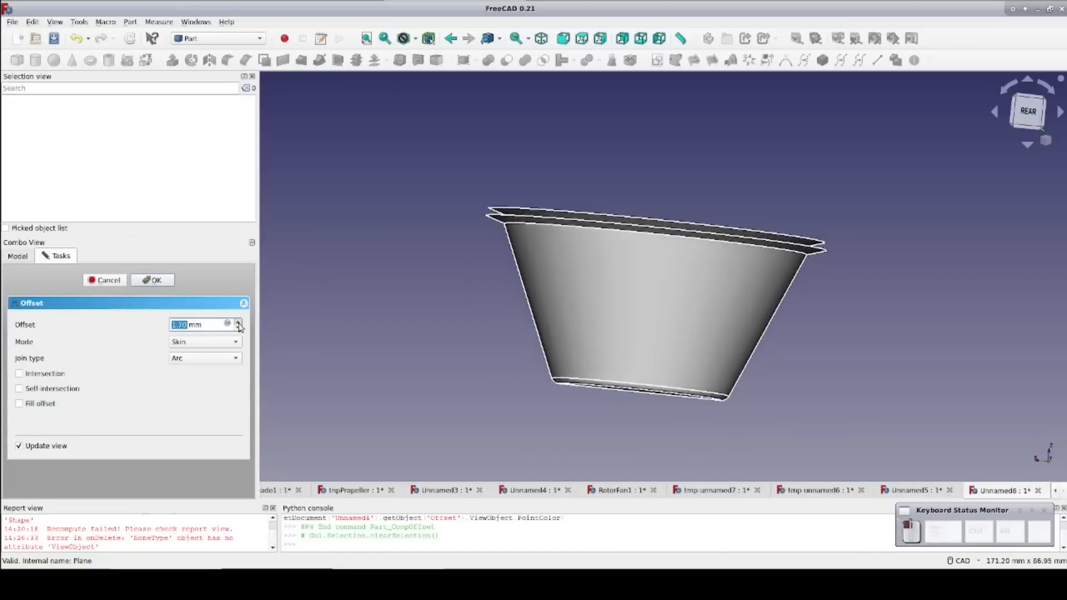
left_click(161, 284)
Create a ruled surface between the rim arcs of the Offset and the Revolve to close the half cup's upper rim.
middle_click_drag(302, 314, 329, 362)
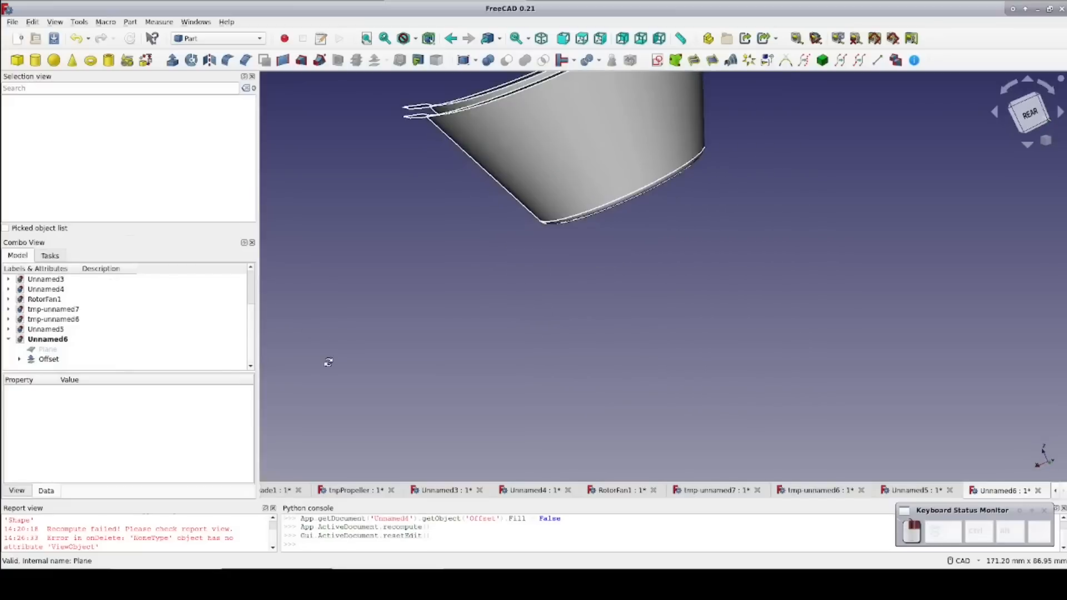
left_click(994, 113)
left_click(994, 113)
left_click(994, 113)
left_click(994, 112)
middle_click_drag(923, 152, 741, 315)
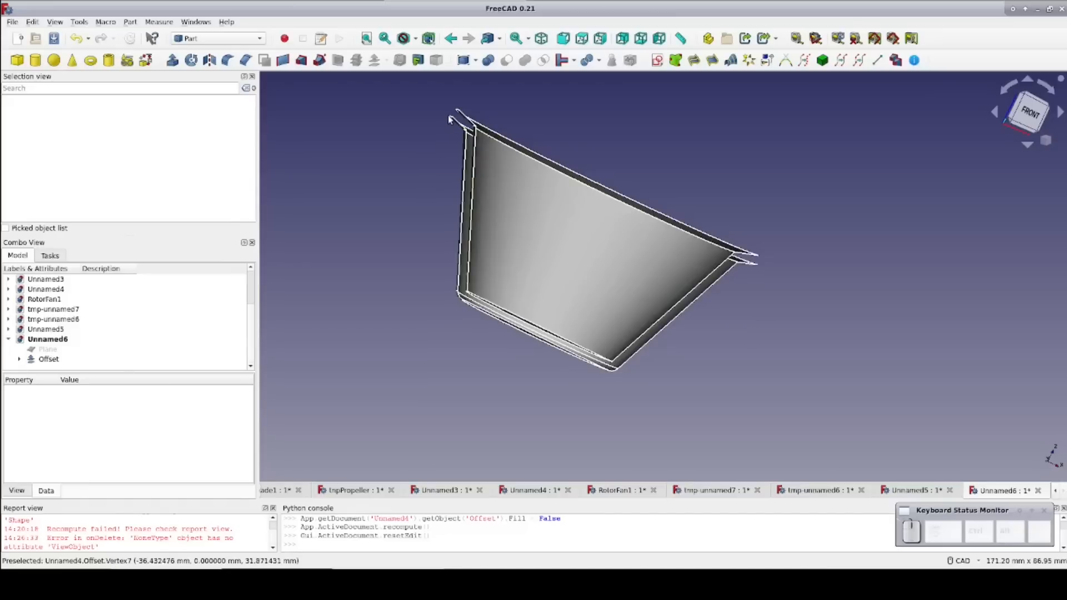
middle_click_drag(416, 139, 452, 171)
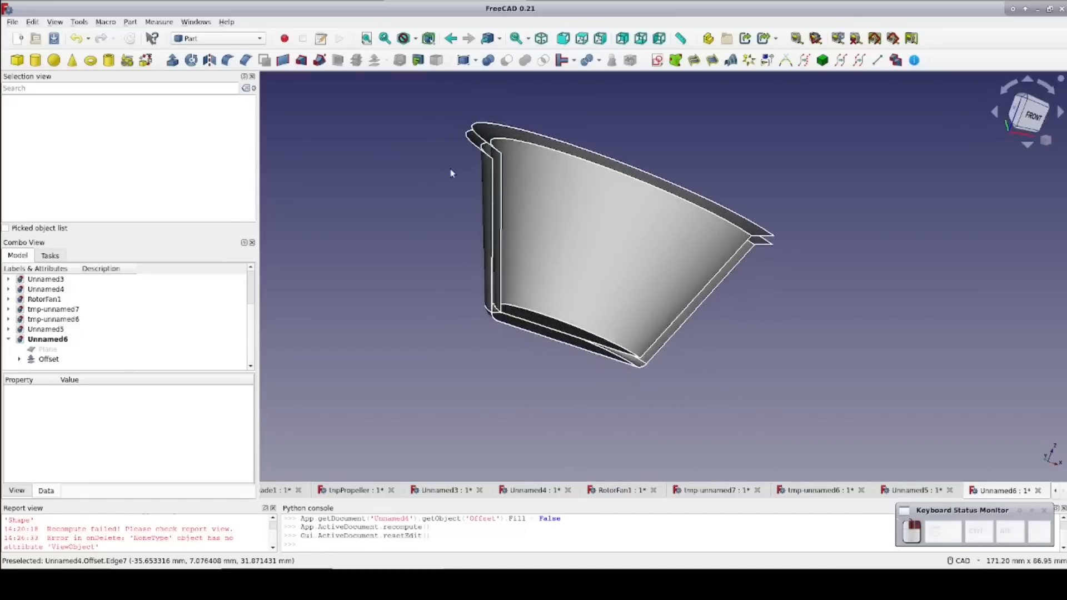
left_click(469, 146)
left_click(468, 140, "ctrl")
left_click(283, 60)
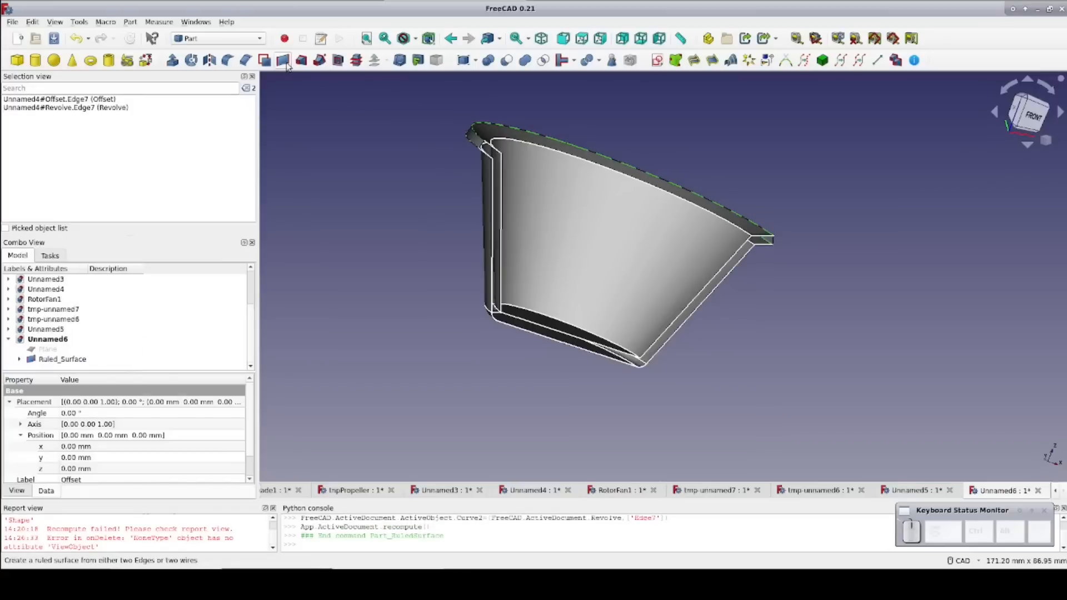
Create ruled surfaces between matching Offset and Revolve edges on the left lip and the left side wall of the cut face.
left_click(473, 139)
left_click(493, 148, "ctrl")
left_click(282, 60)
left_click(493, 179)
left_click(501, 178, "ctrl")
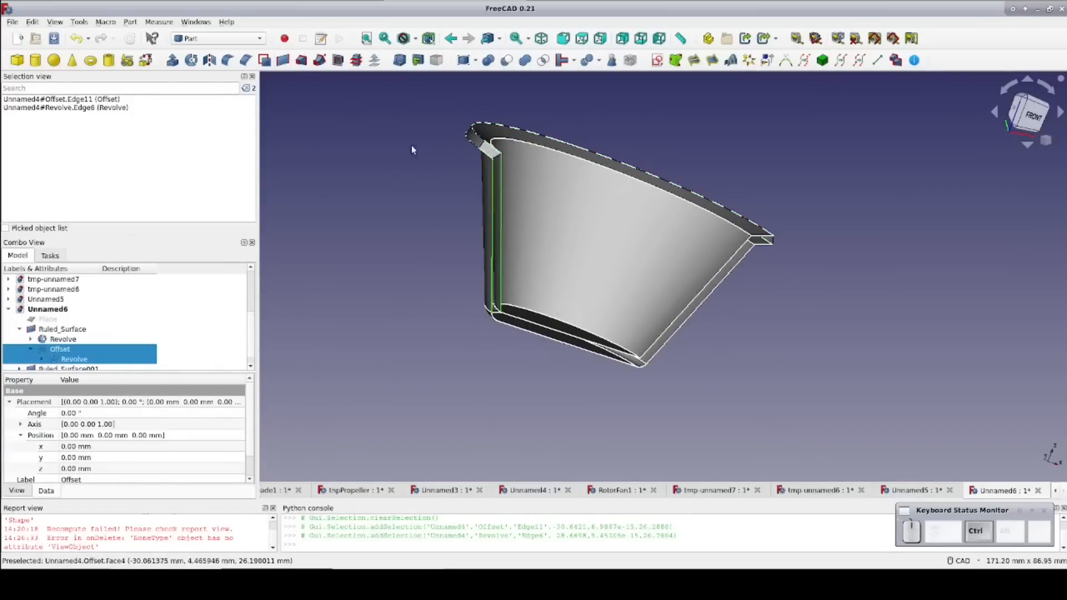
left_click(282, 60)
Create two ruled surfaces between the inner and outer base edges to close both halves of the cup's bottom section.
left_click(535, 324)
left_click(534, 334, "ctrl")
left_click(282, 60)
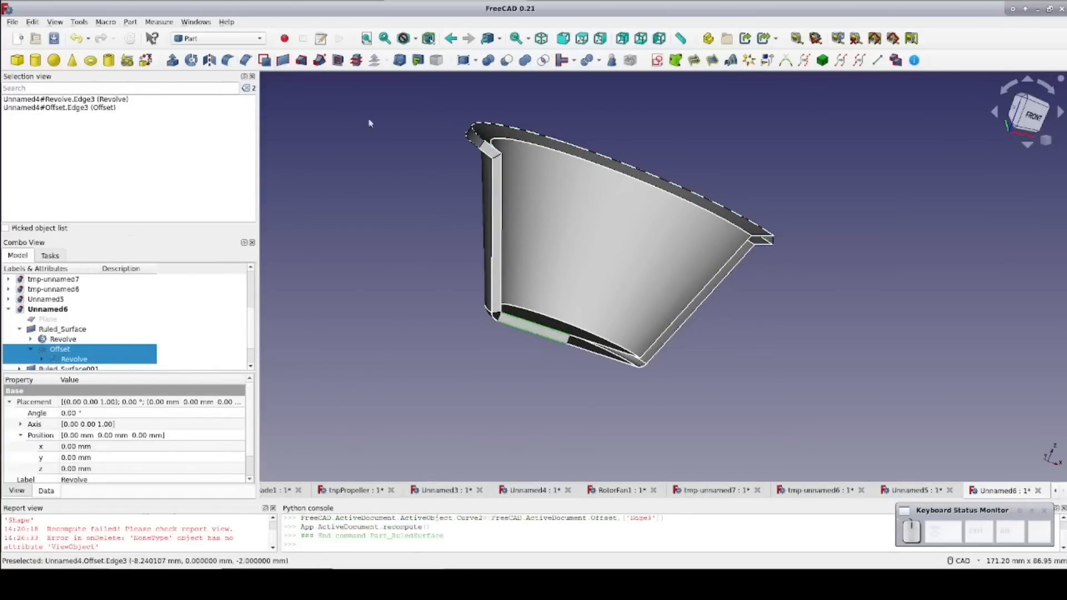
left_click(605, 349)
left_click(605, 356, "ctrl")
left_click(282, 60)
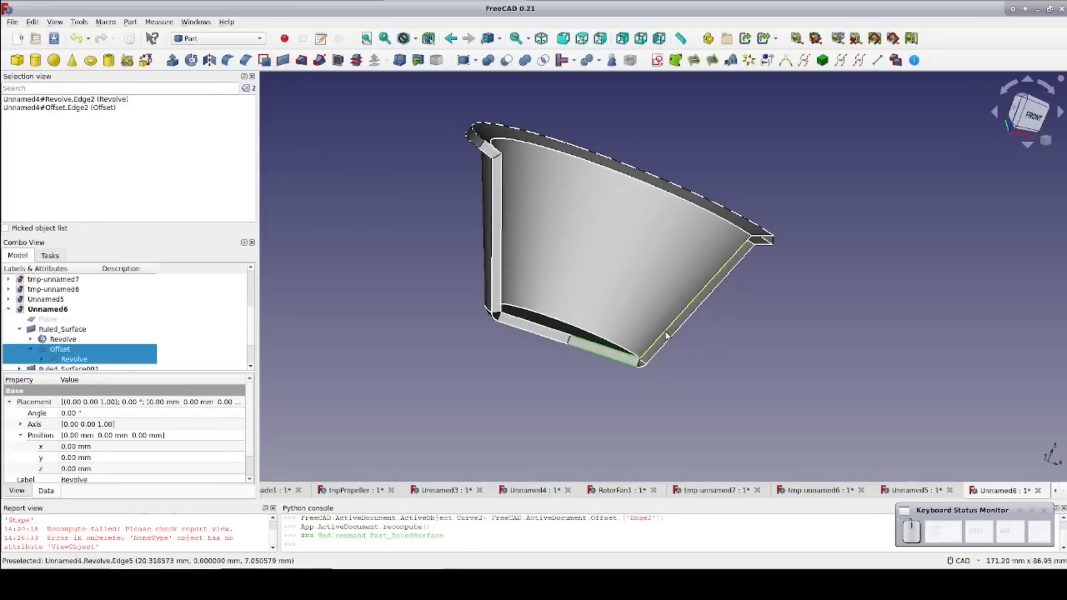
Create ruled surfaces between the inner and outer edges of the right side wall and the right lip.
left_click(669, 337)
left_click(663, 334, "ctrl")
left_click(282, 60)
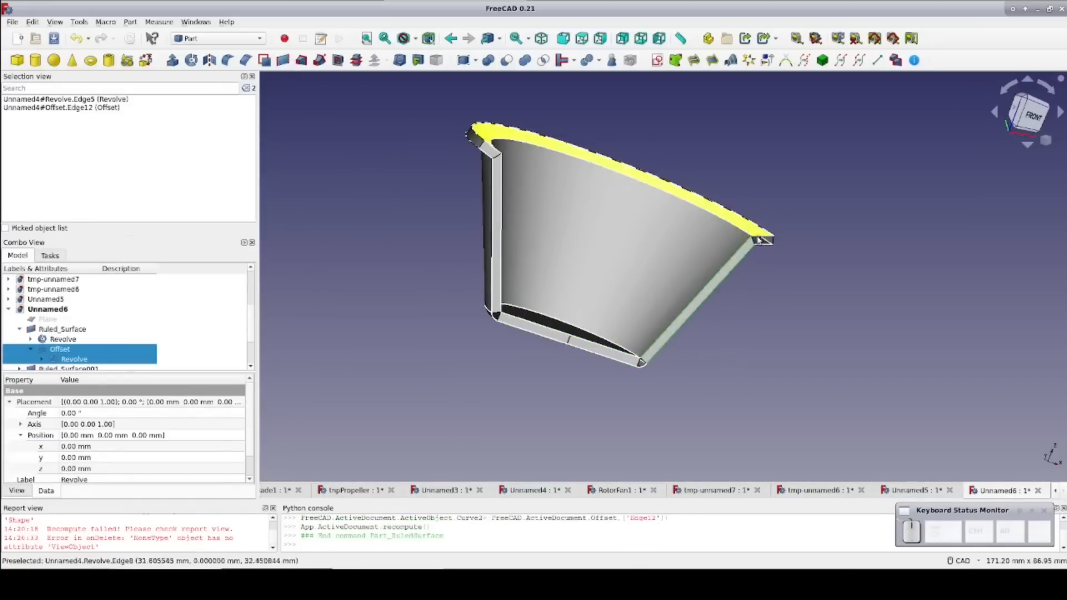
left_click(761, 239)
left_click(764, 243, "ctrl")
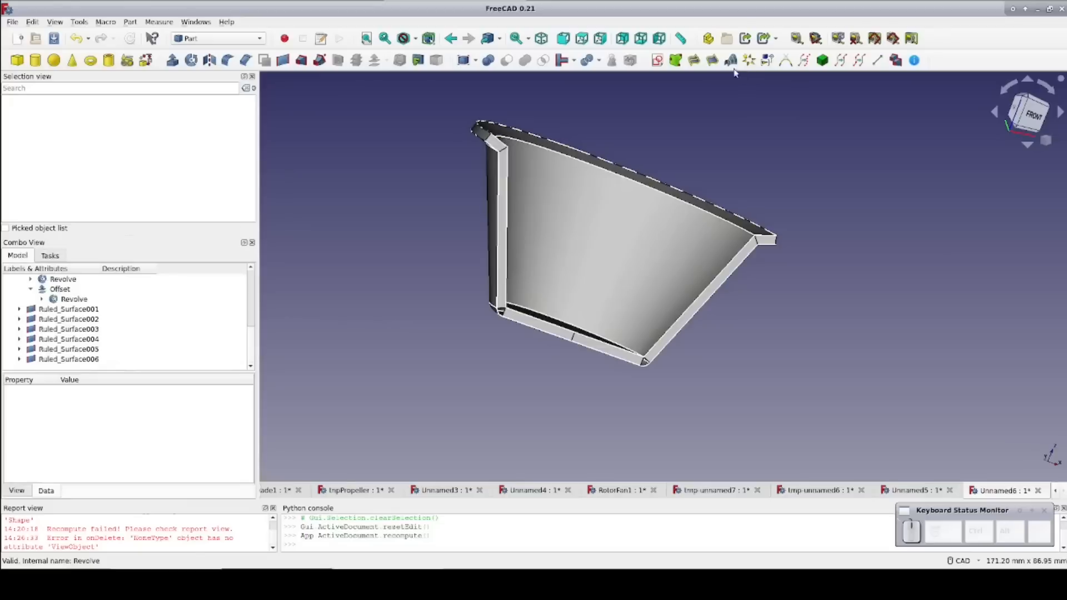
Fill the triangular gap at the lower left corner with a Stretch-type surface from its three boundary edges.
left_click(712, 60)
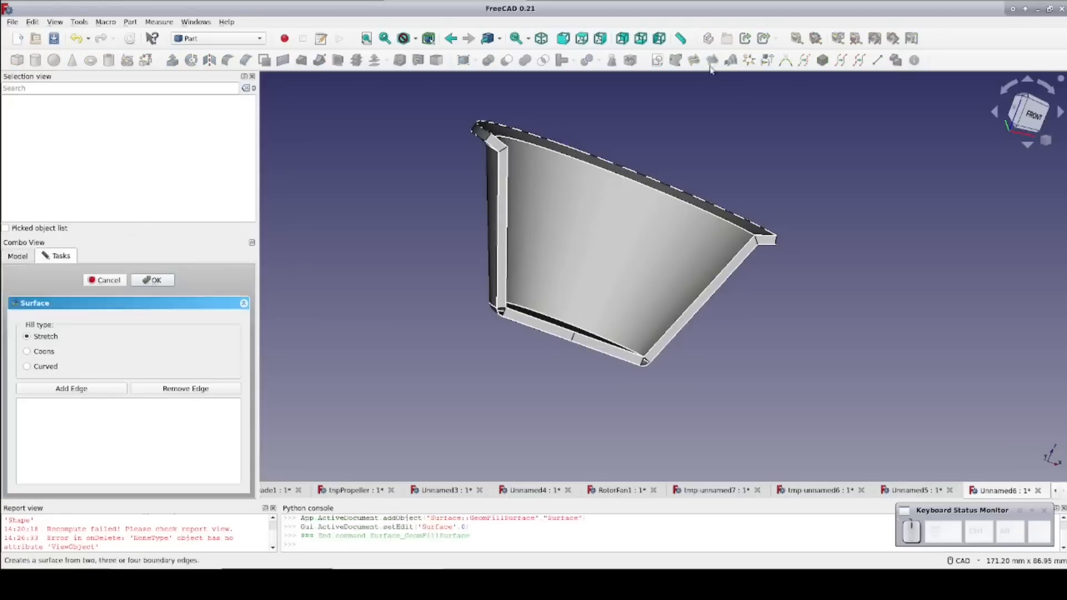
left_click(83, 390)
left_click(503, 313)
left_click(502, 310)
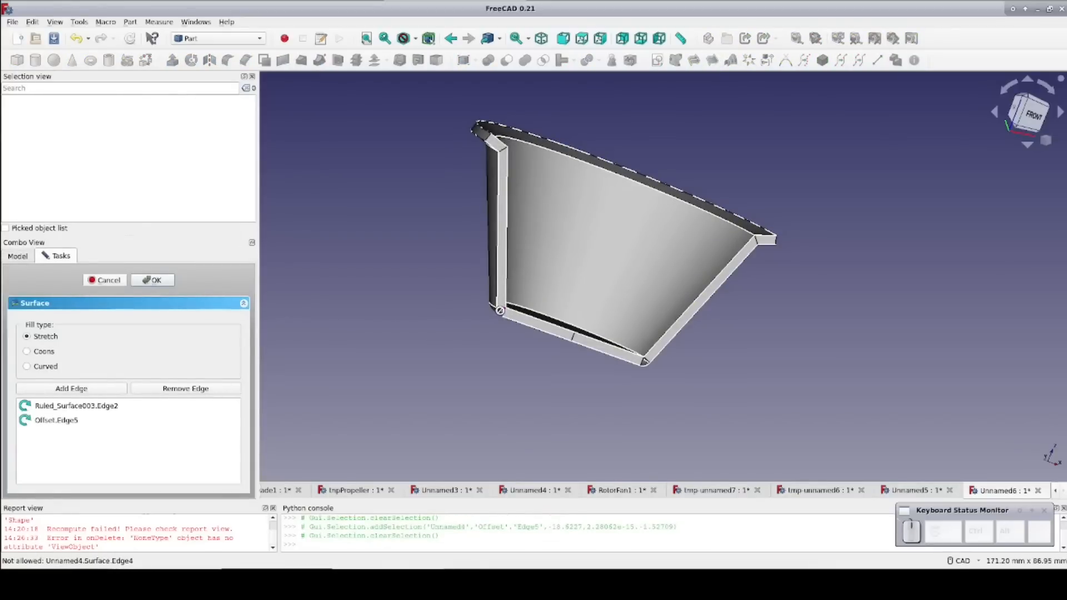
left_click(502, 311)
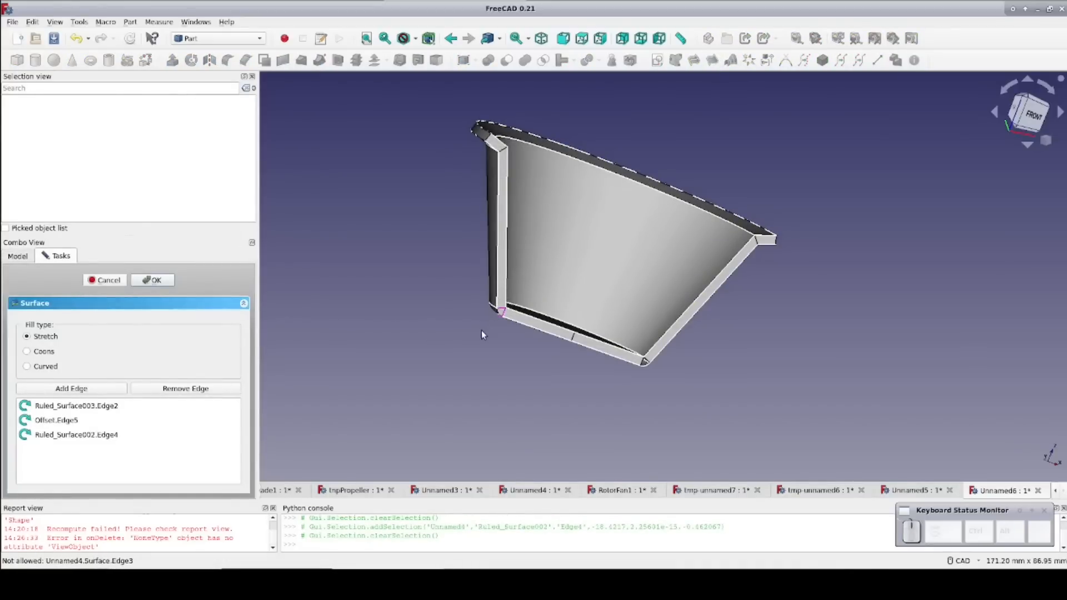
left_click(152, 280)
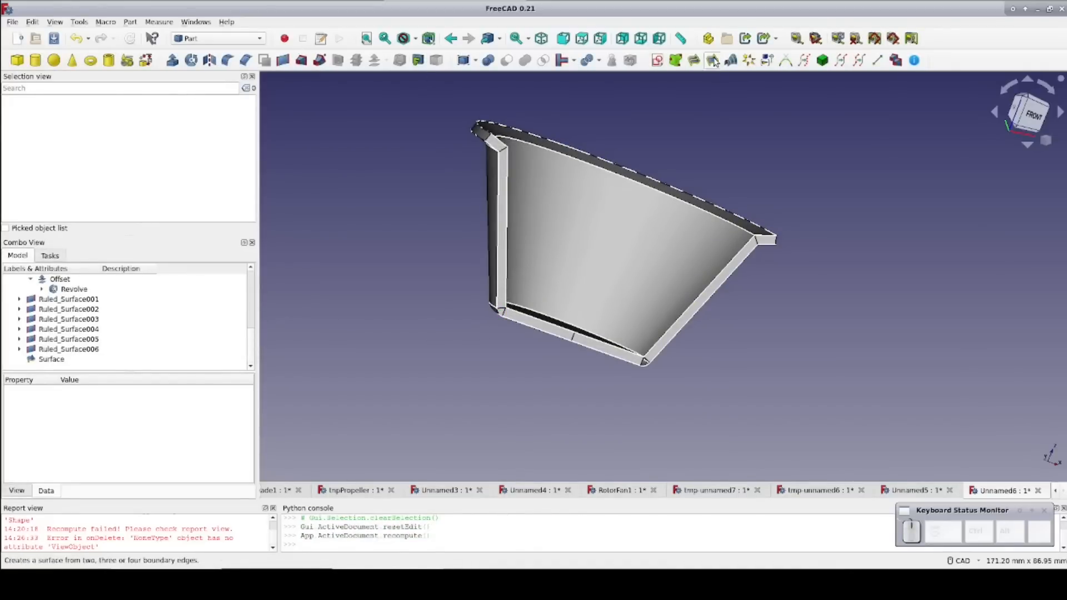
Fill the matching gap at the lower right corner with a surface built from its boundary edges.
left_click(713, 60)
left_click(646, 360)
left_click(644, 364)
left_click(78, 389)
left_click(644, 364)
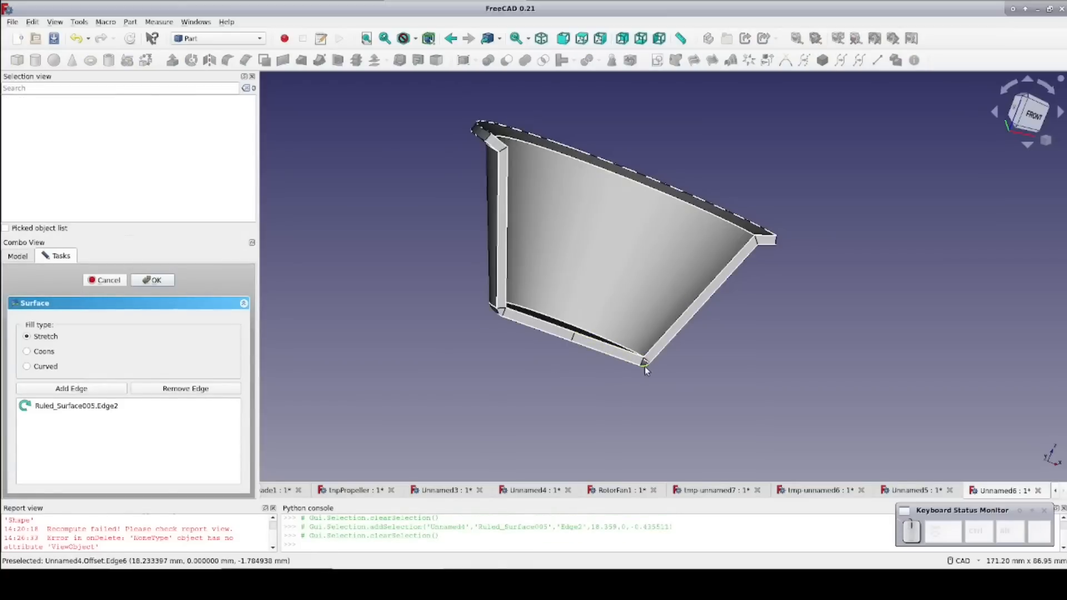
left_click(645, 365)
left_click(158, 280)
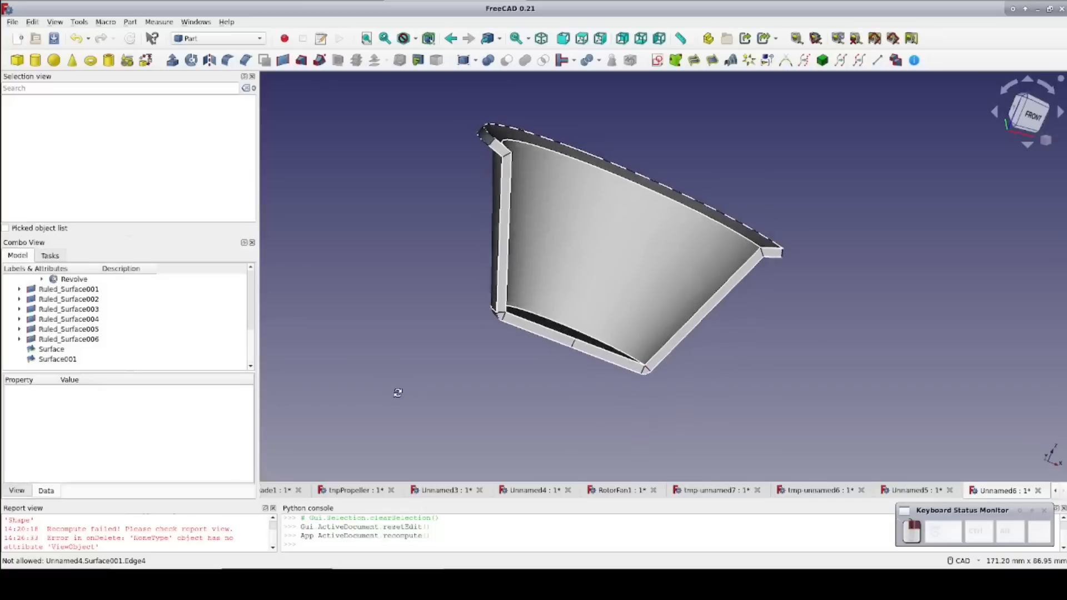
Build a refined shell from all faces of the half cup, box-selecting them in the Shape builder.
left_click(145, 60)
left_click(71, 396)
left_click(49, 475)
left_click_drag(462, 105, 818, 448)
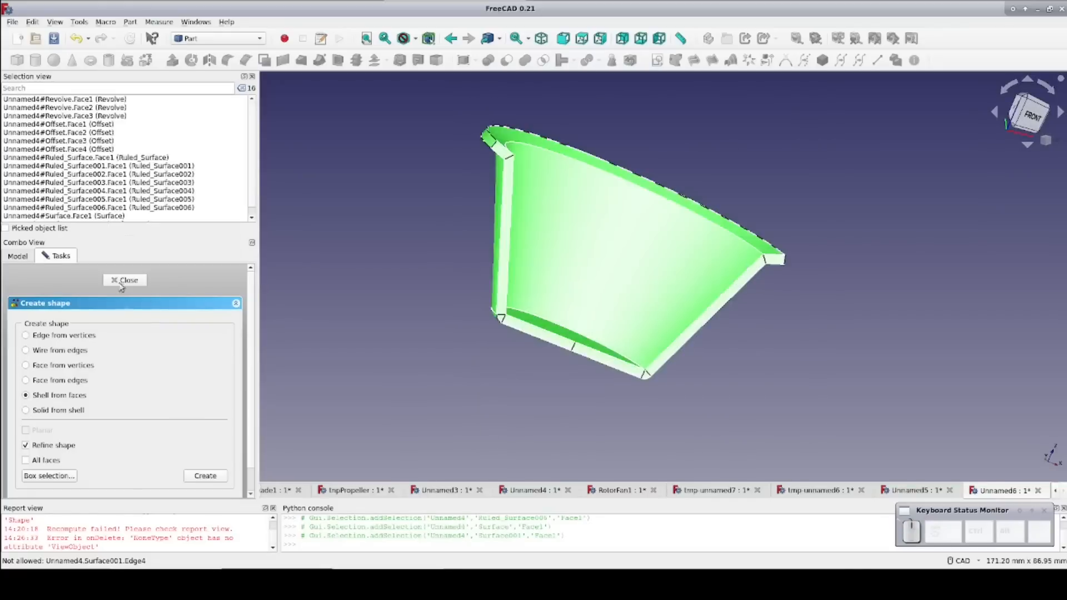
left_click(206, 477)
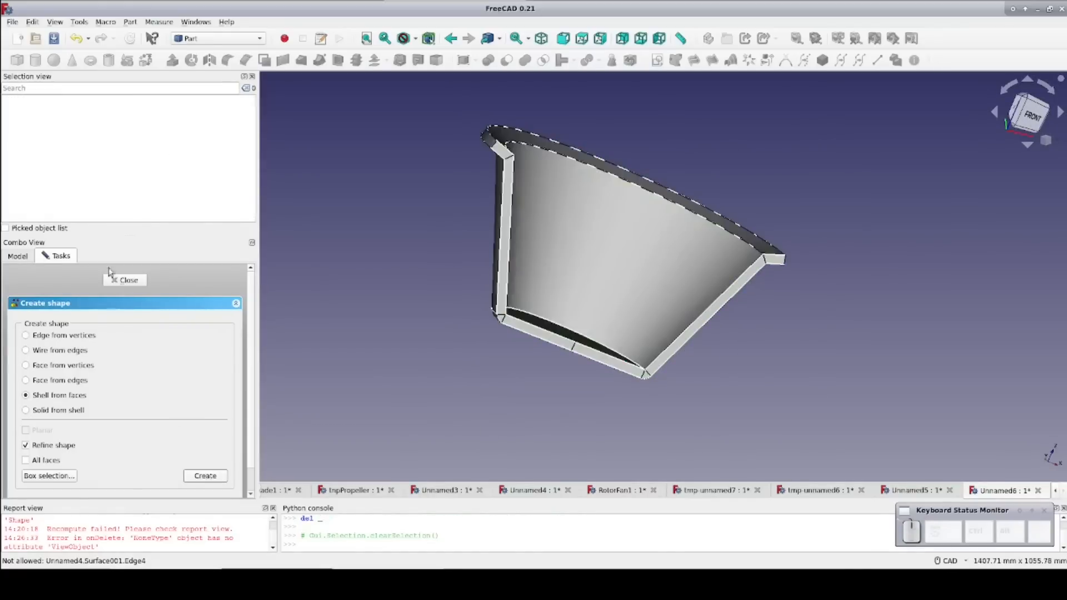
left_click(118, 282)
Convert the new shell to a solid.
scroll(113, 306, "down", 1)
left_click(47, 359)
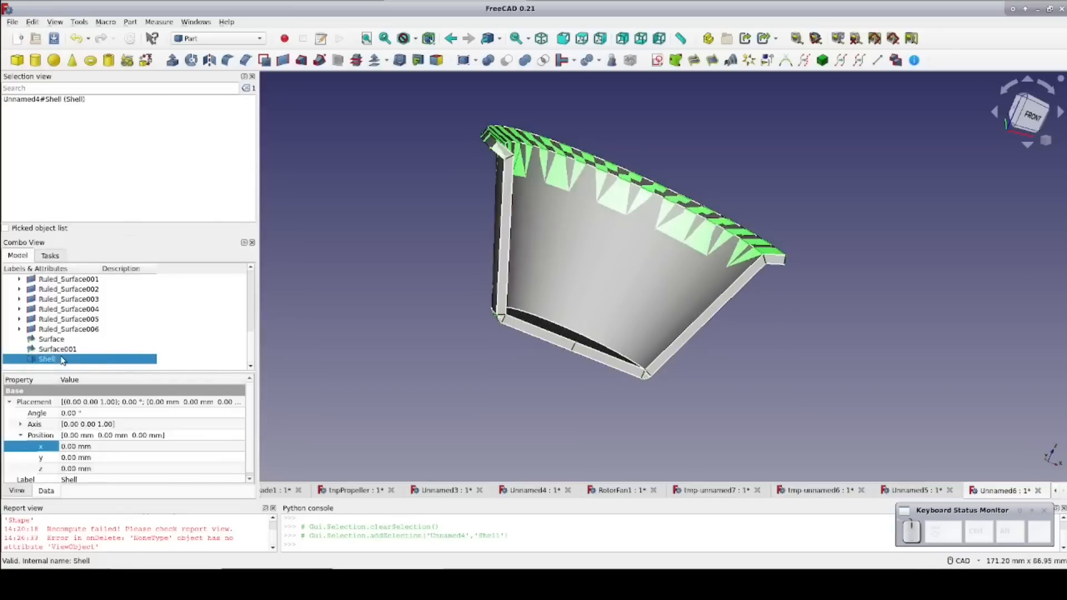
left_click(130, 22)
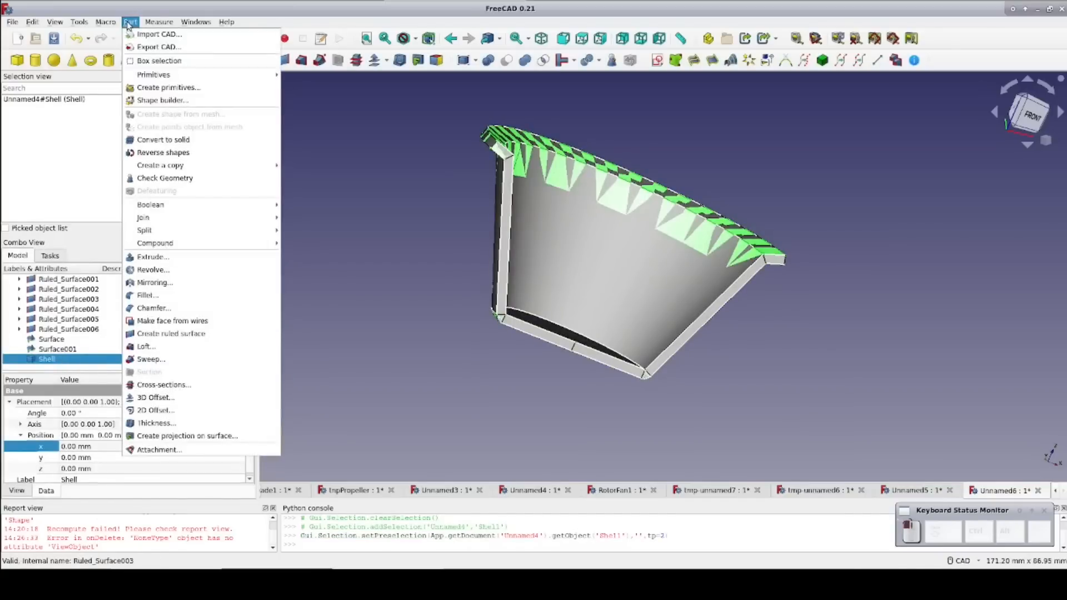
left_click(164, 142)
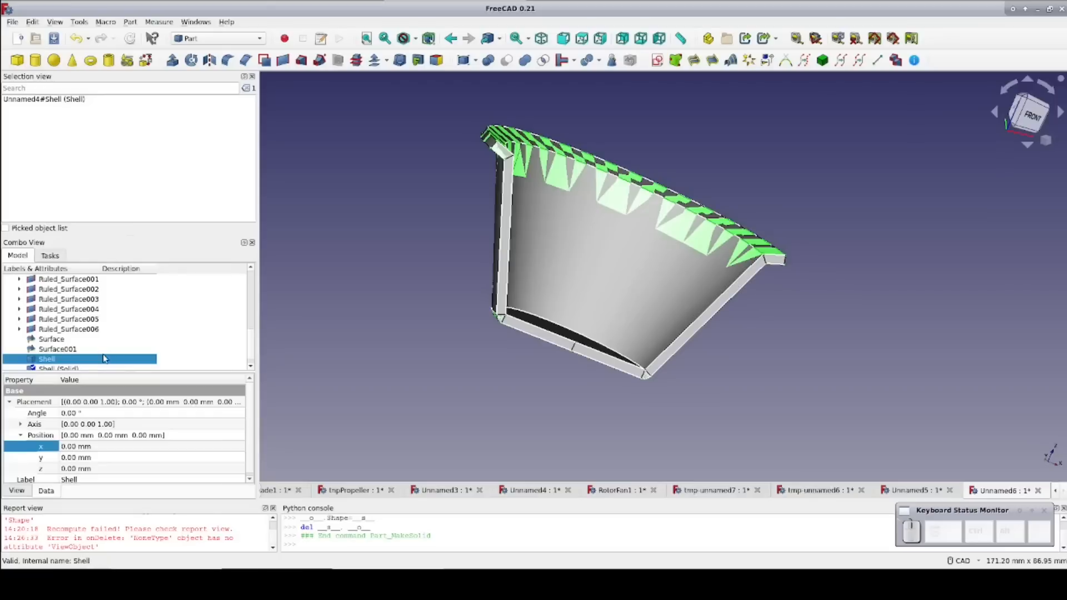
Hide the Shell, both filled surfaces, all ruled surfaces, the Offset and the Revolve so only the solid stays displayed.
scroll(103, 340, "up", 1)
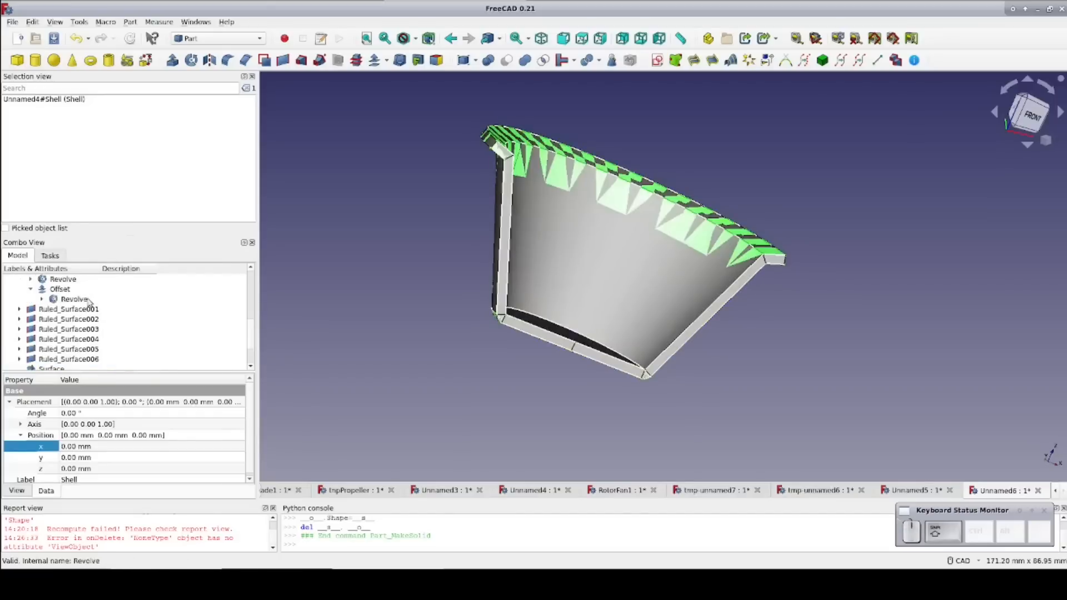
scroll(72, 302, "up", 1)
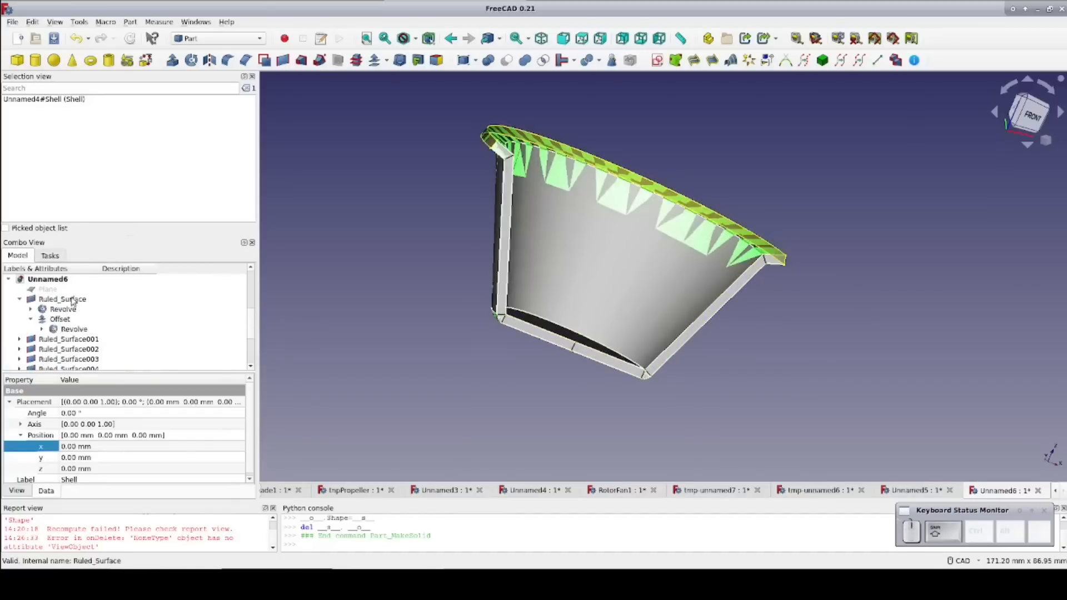
left_click(61, 300, "shift")
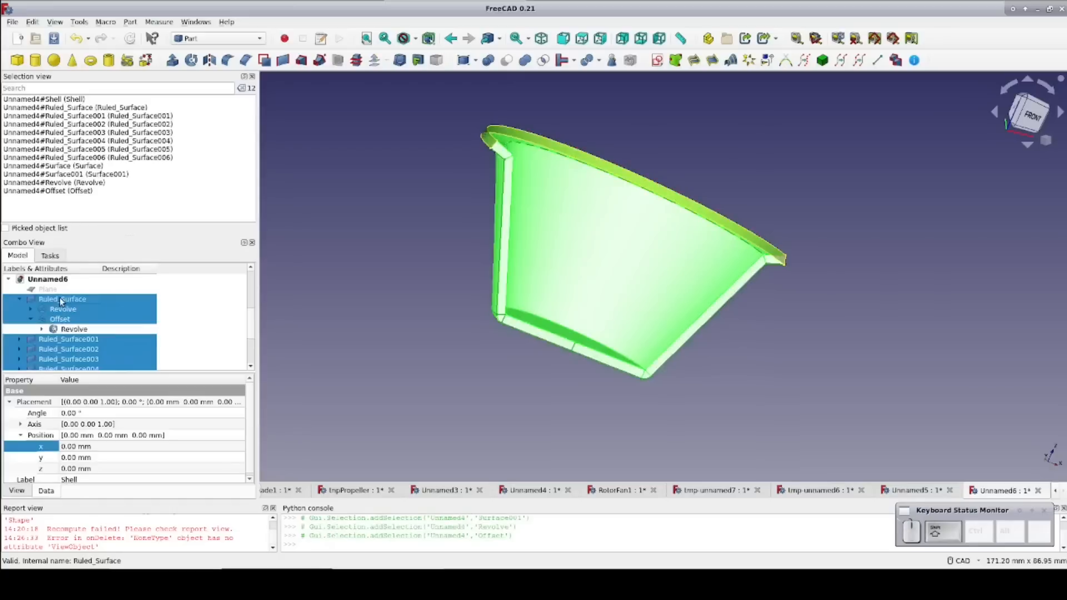
key("space")
scroll(113, 296, "down", 3)
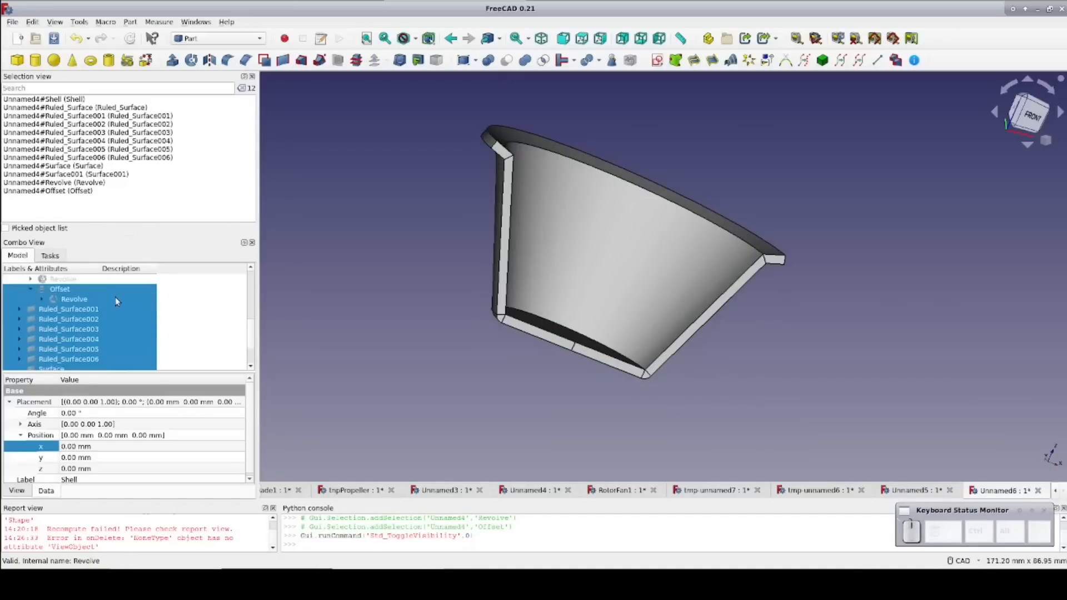
Toggle the solid's visibility to check it, and delete the solid, shell, surfaces and Offset built on the Revolve.
left_click(68, 360)
key("space")
key("space")
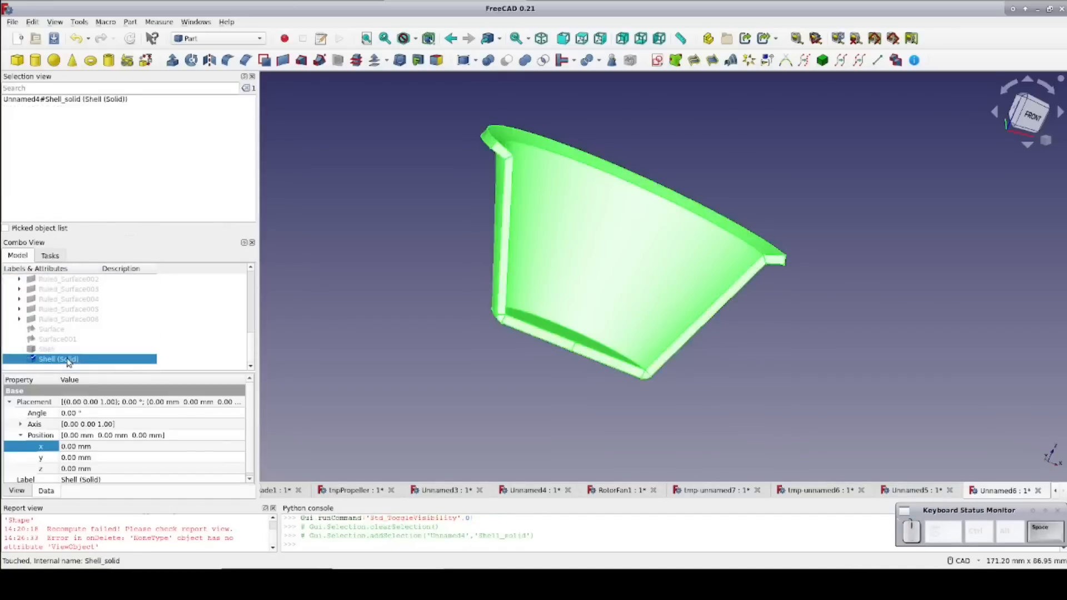
left_click(462, 381)
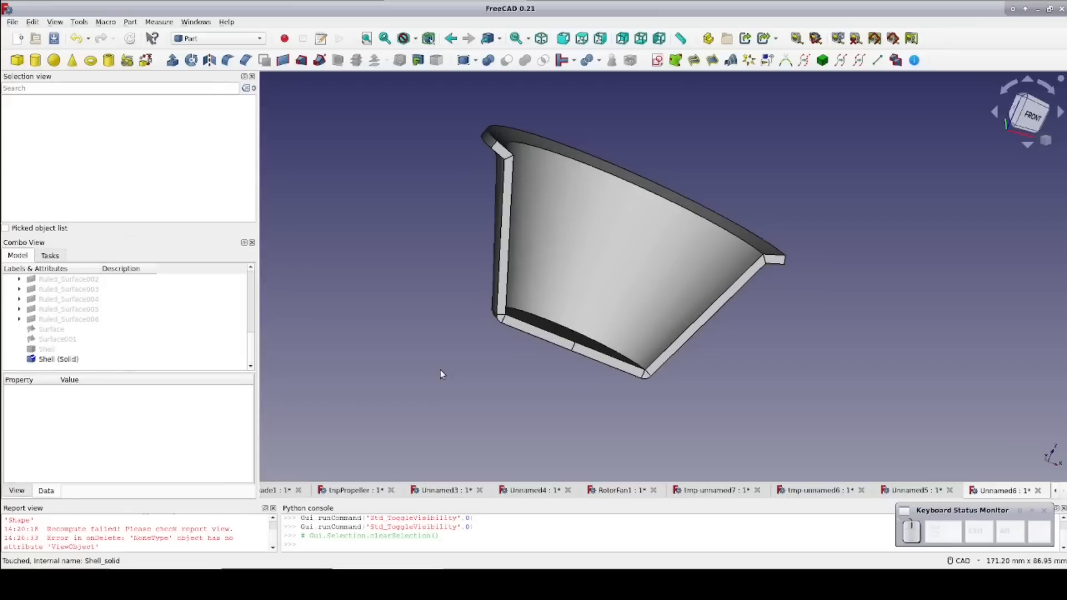
key("Delete")
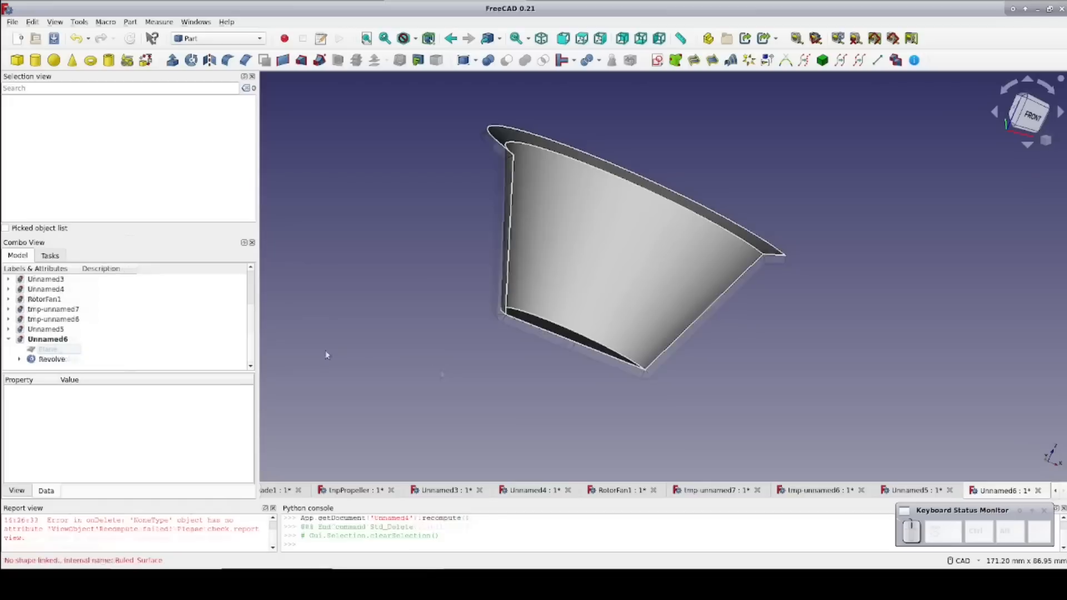
Try a 3D offset of the half-cup Revolve at 2 mm in Skin mode.
left_click(50, 360)
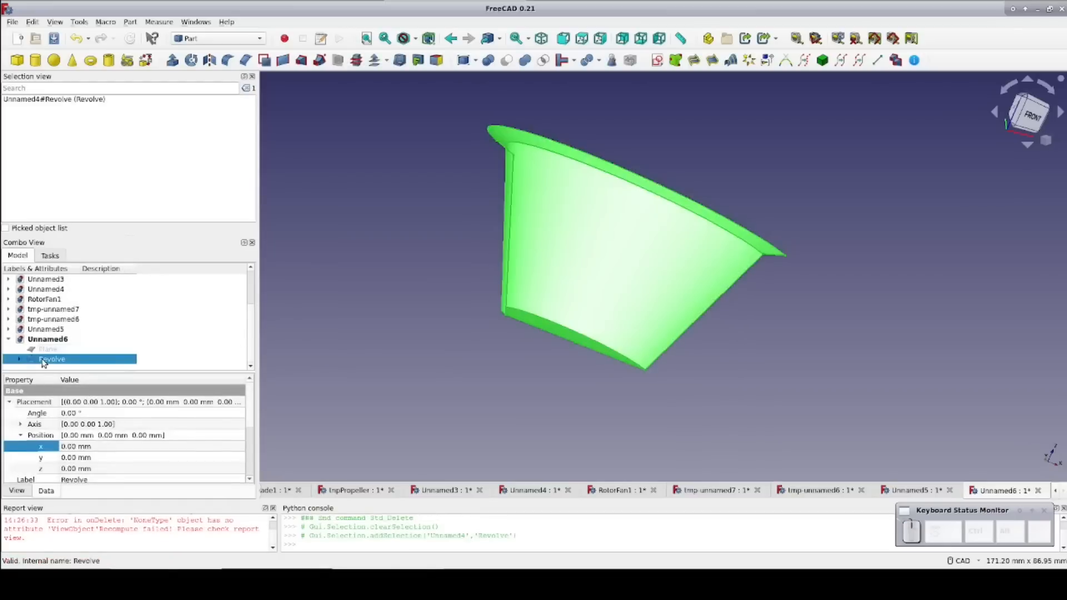
left_click(375, 61)
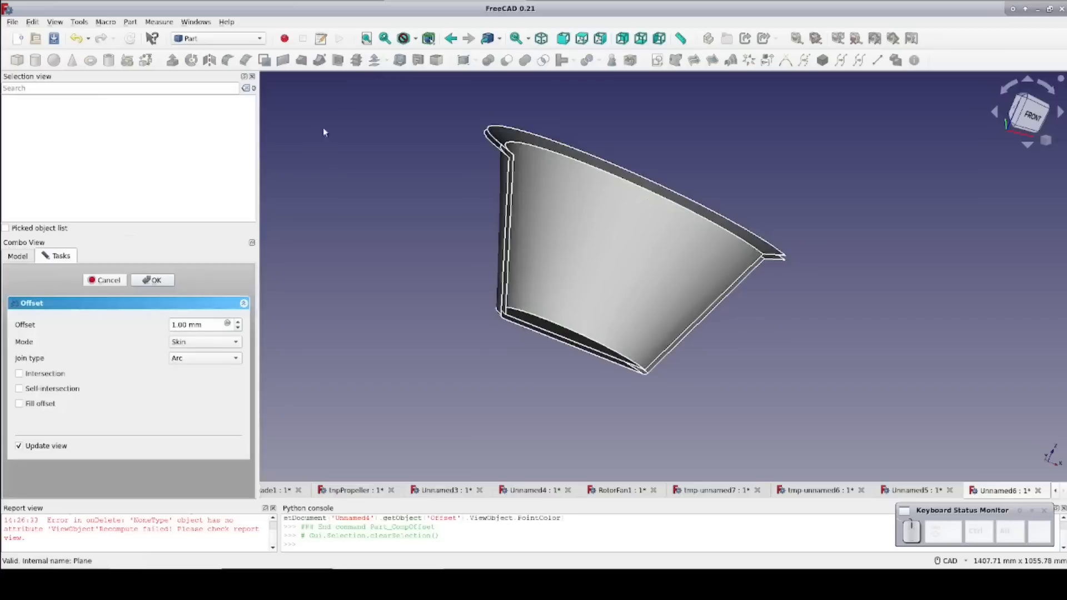
left_click(238, 321)
left_click(238, 321)
left_click(238, 322)
left_click(238, 322)
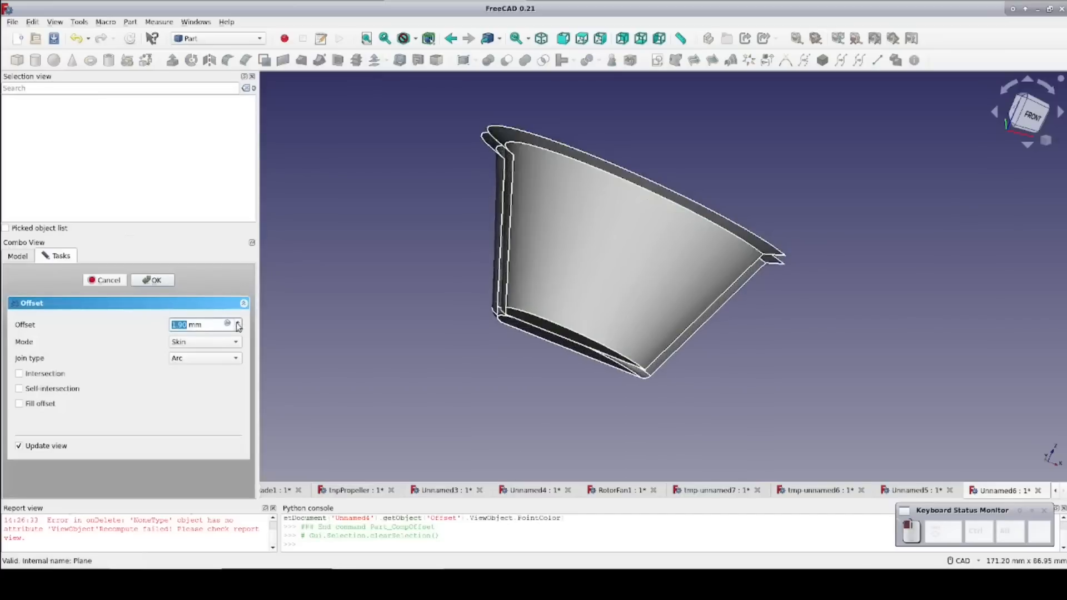
Set the offset's join type to Intersection and try filling the offset.
left_click(44, 406)
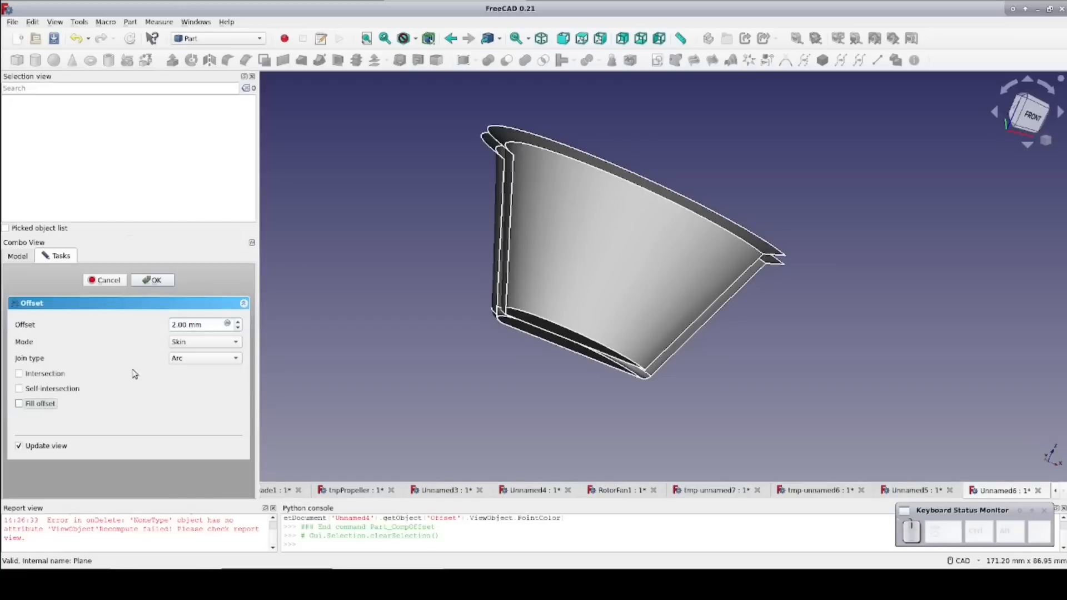
left_click(175, 360)
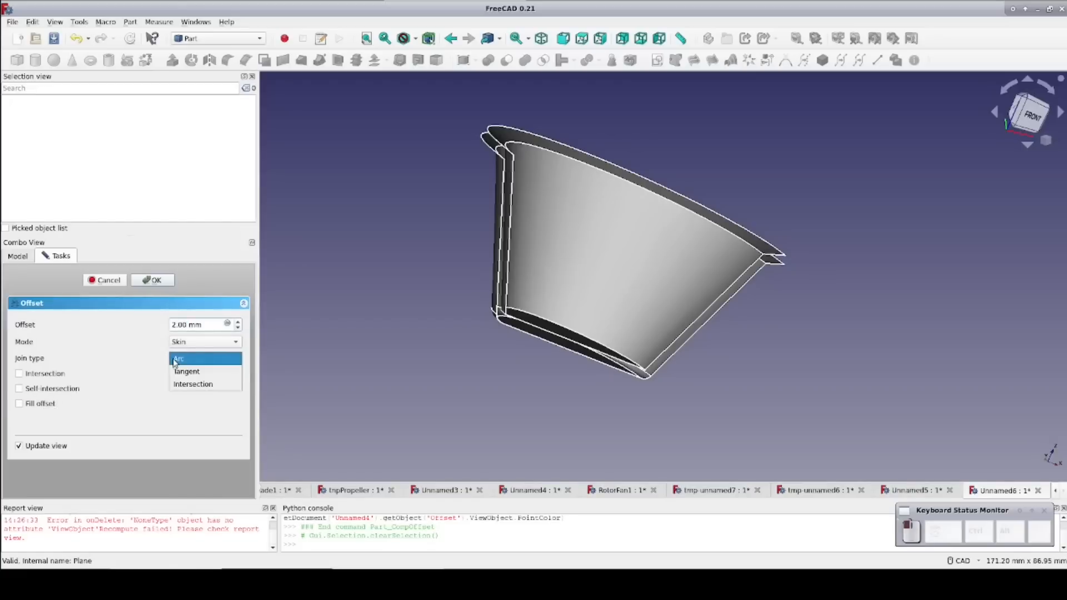
left_click(185, 385)
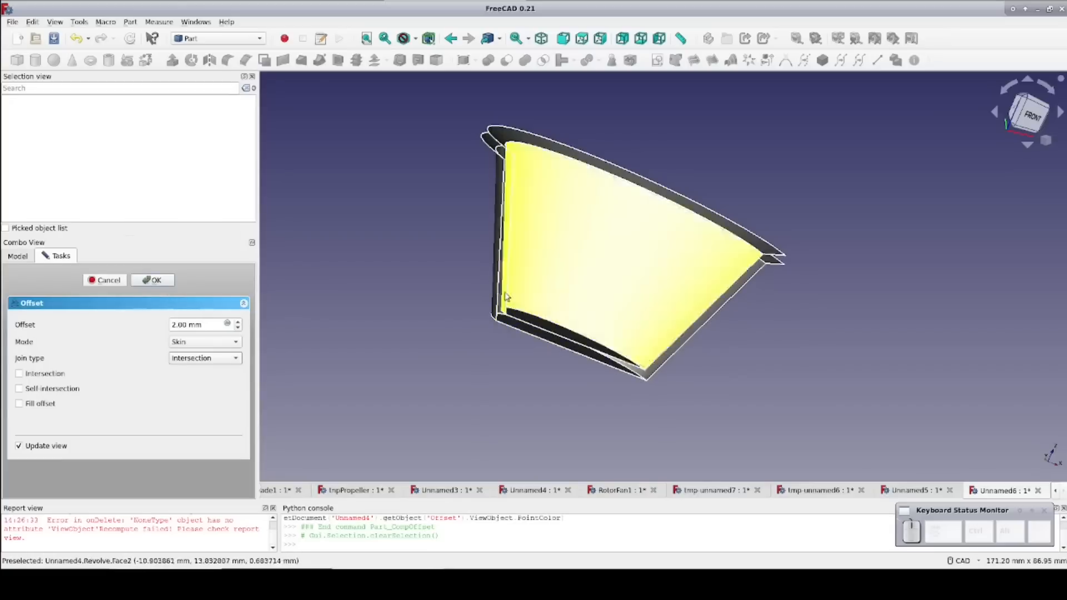
left_click(35, 407)
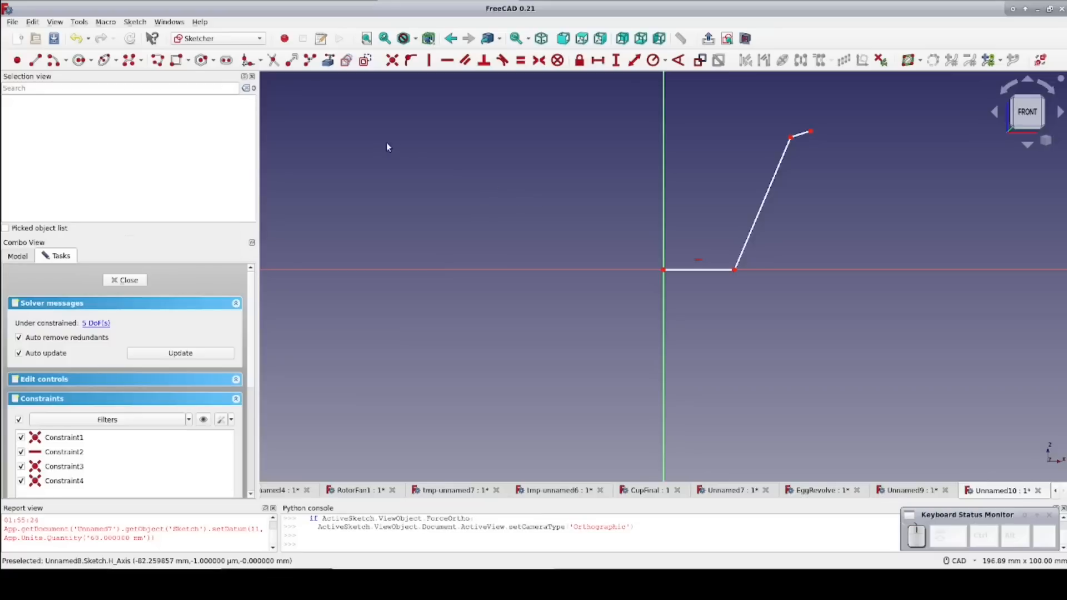
Fillet the Unnamed10 profile's corner between base and sloped wall, and revolve the sketch about the Z axis.
left_click(249, 60)
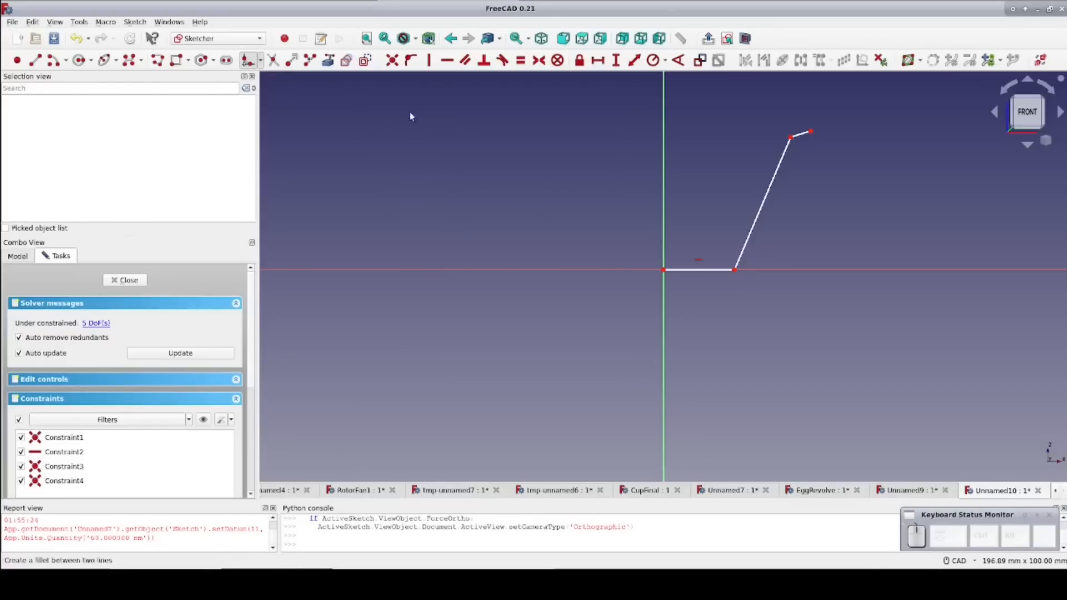
left_click(734, 270)
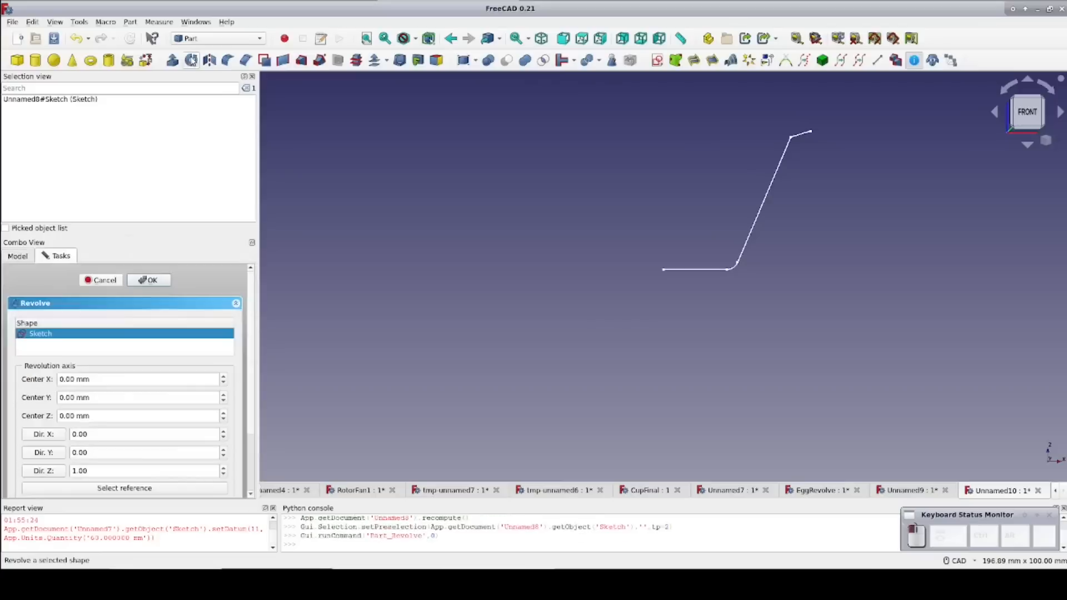
scroll(145, 334, "up", 2)
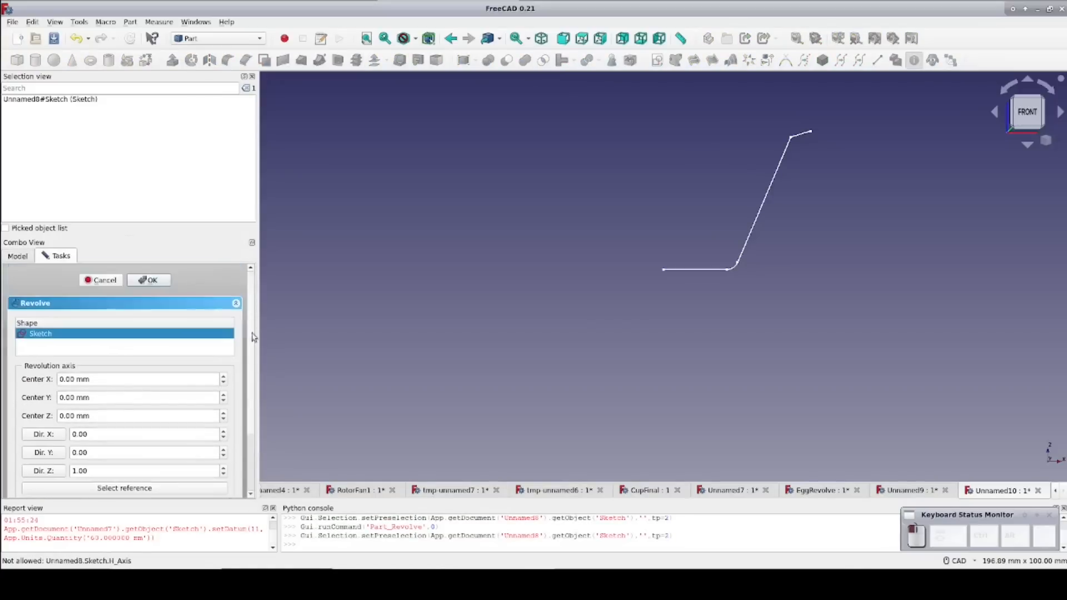
left_click(147, 279)
Offset the filleted cup's Revolve by more than 1 mm in Skin mode with Fill offset enabled.
left_click(60, 359)
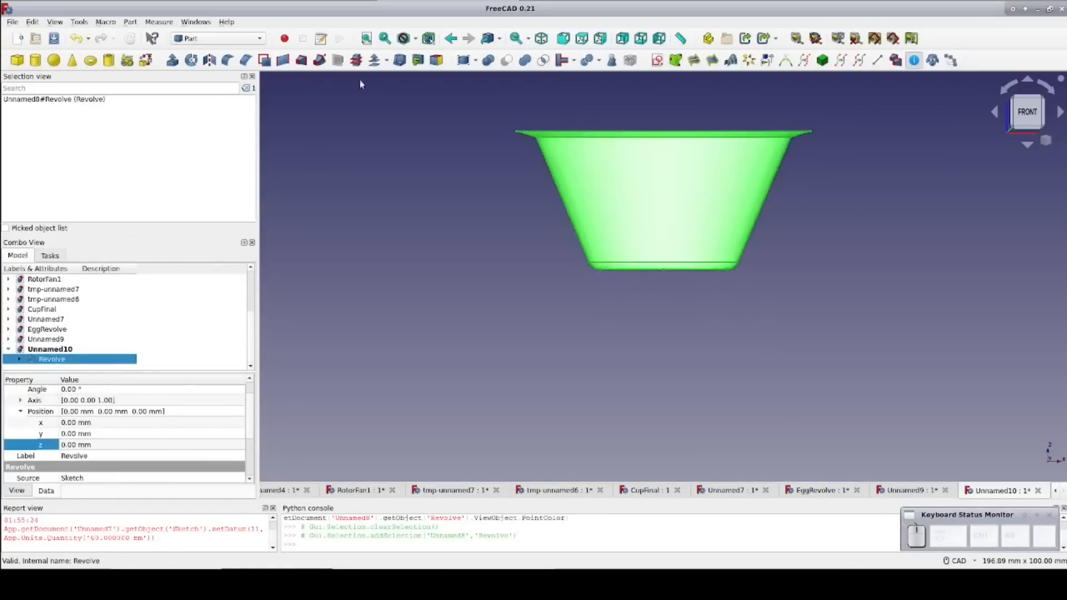
left_click(375, 61)
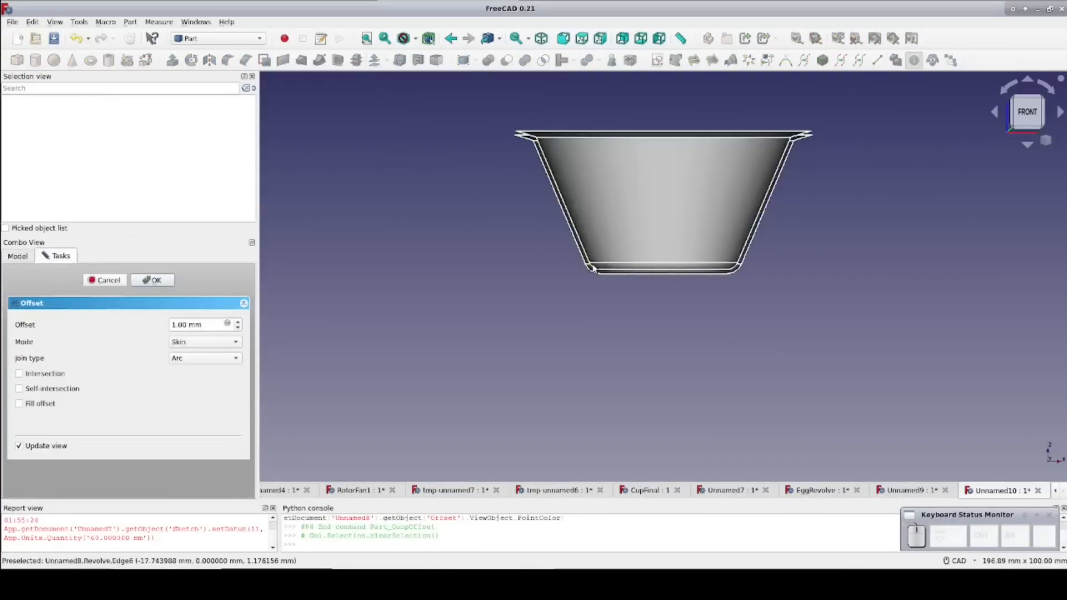
left_click(239, 321)
left_click(239, 323)
left_click(25, 405)
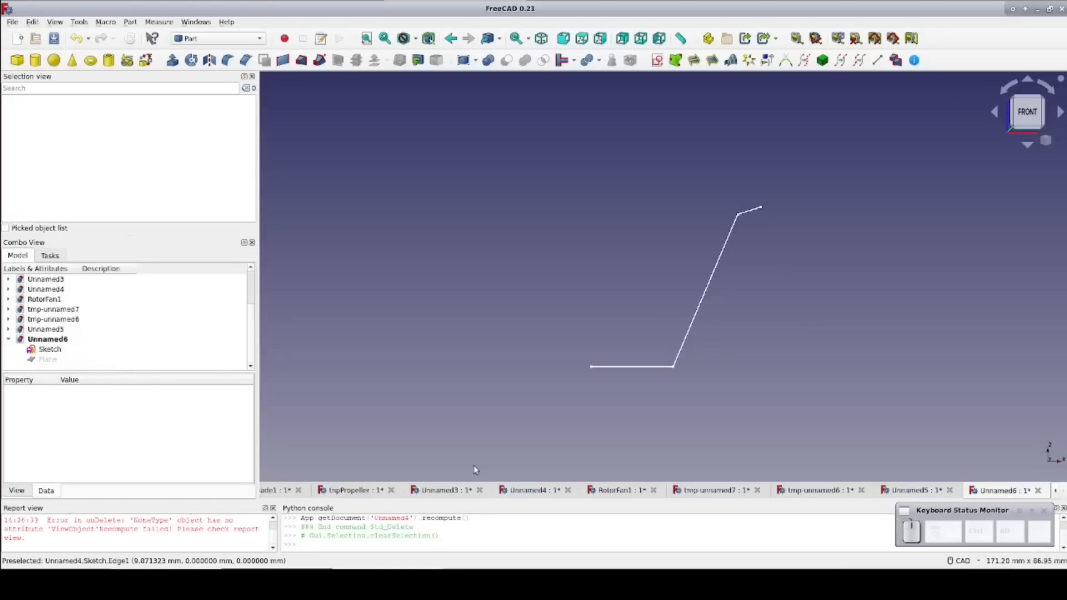
Revolve the sharp-cornered profile sketch in Unnamed6 into a full cup surface.
left_click(191, 60)
left_click(76, 334)
left_click(145, 280)
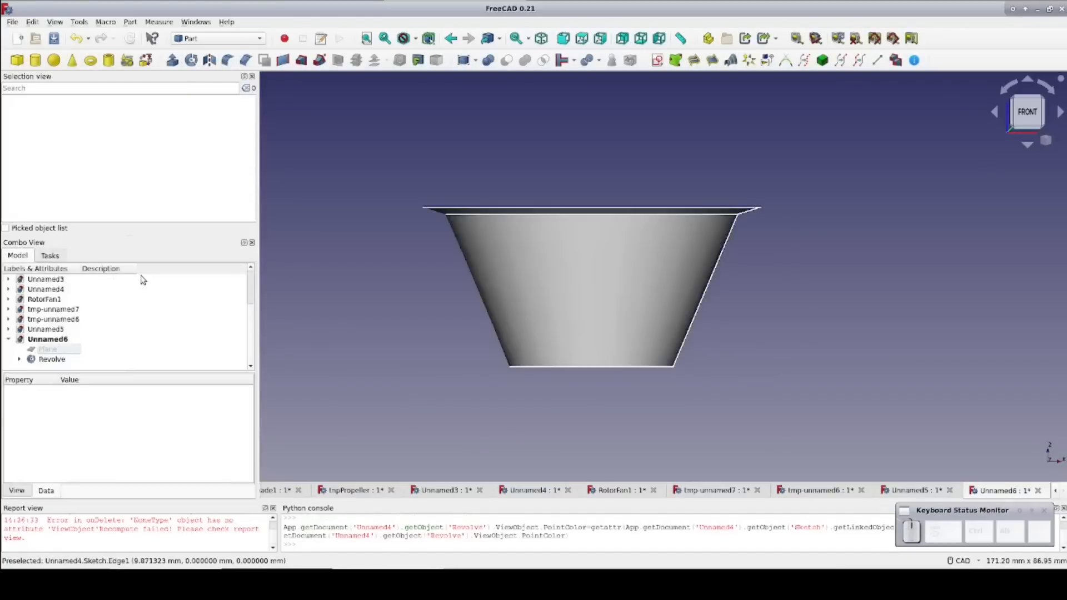
Offset the full-cup Revolve by 1 mm in Skin mode with Arc joins and Fill offset enabled.
left_click(372, 59)
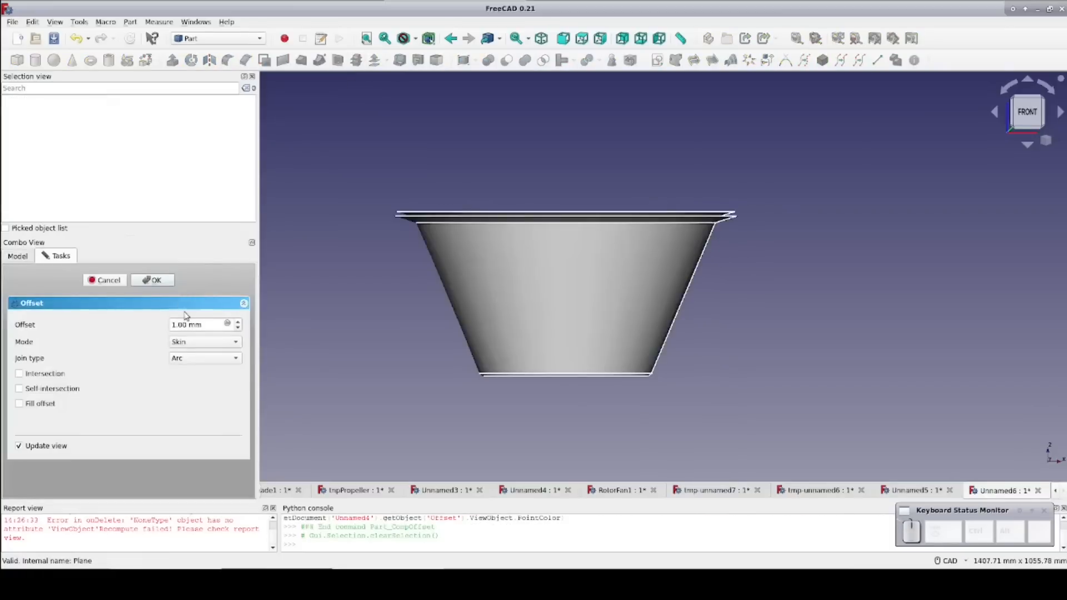
left_click(20, 403)
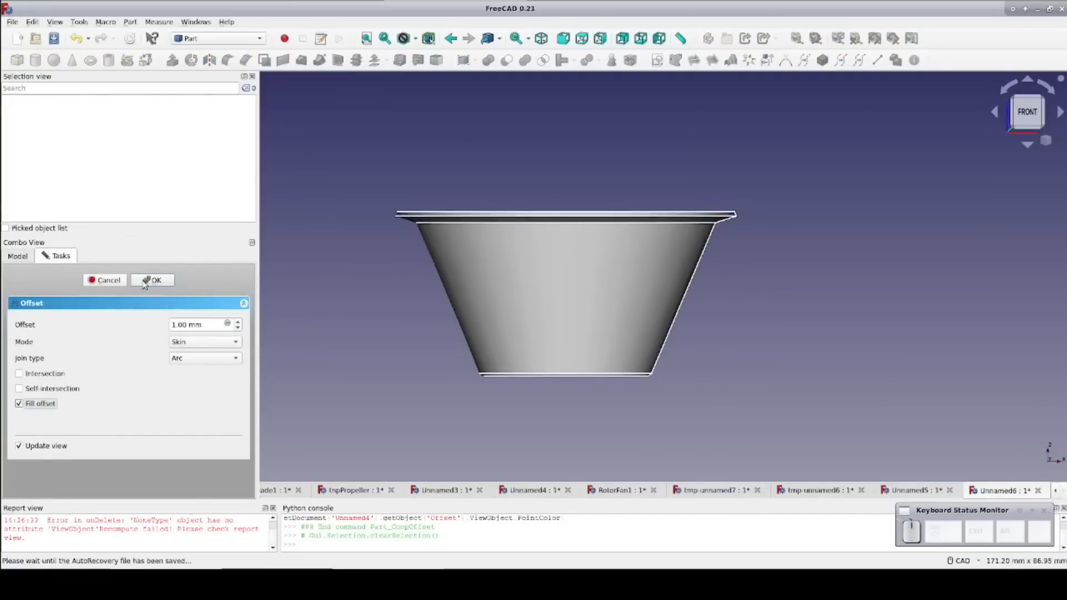
left_click(149, 281)
Rename the filled offset of the cup as Inner.
left_click(50, 359)
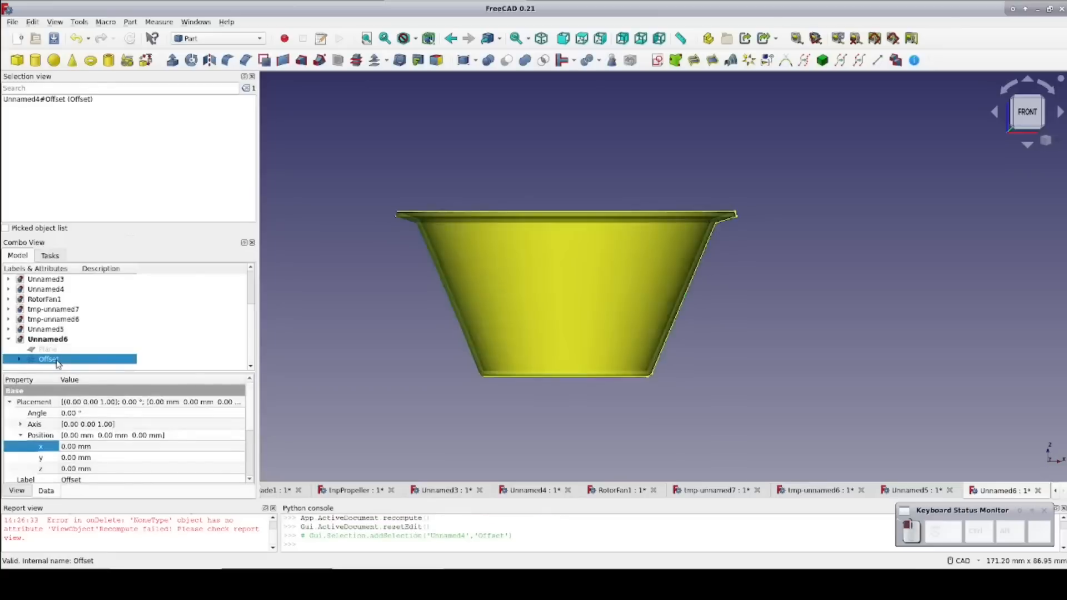
right_click(57, 359)
left_click(81, 344)
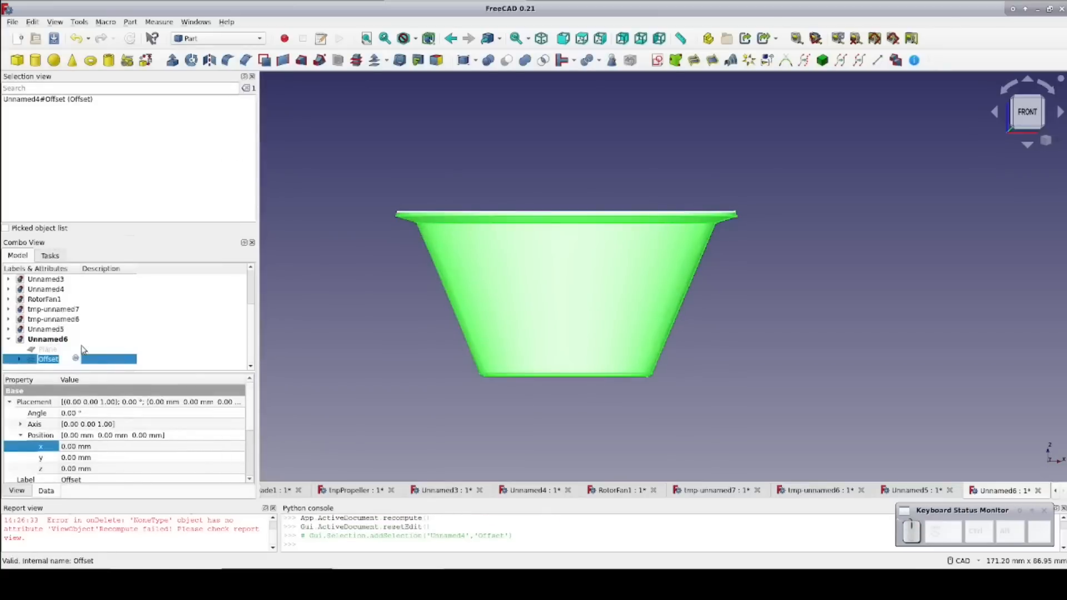
type("Inner")
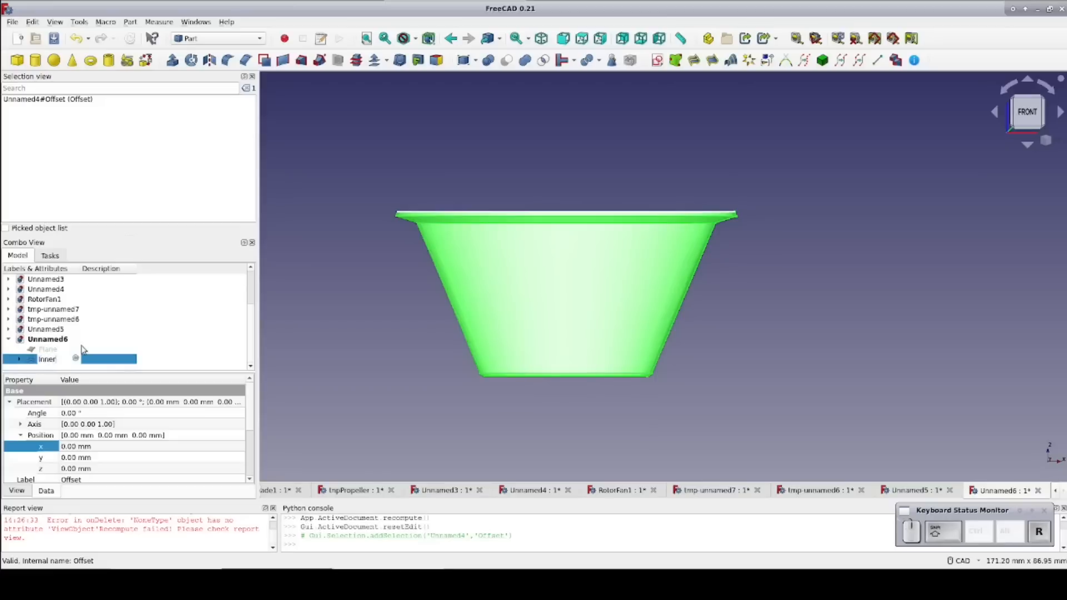
key("Return")
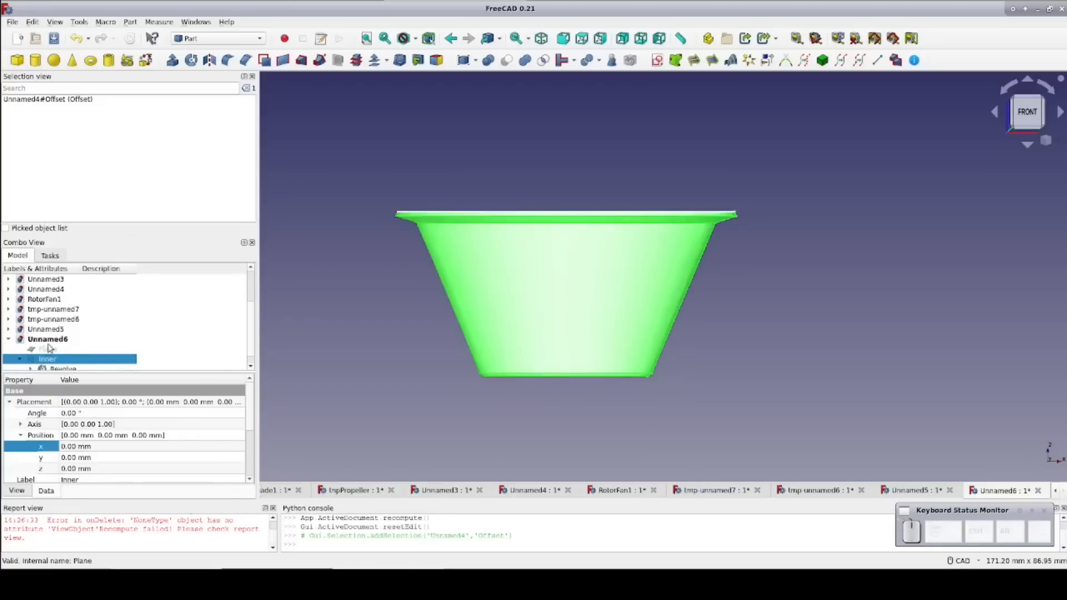
Create a second 1 mm offset from the Revolve inside Inner, with Fill offset disabled.
left_click(20, 359)
left_click(60, 360)
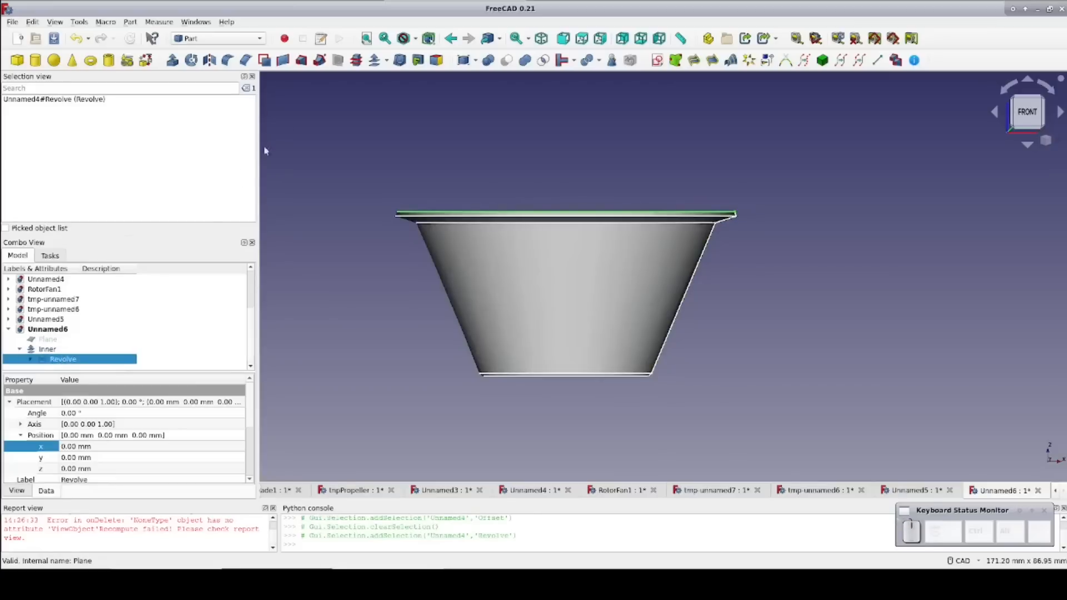
left_click(373, 62)
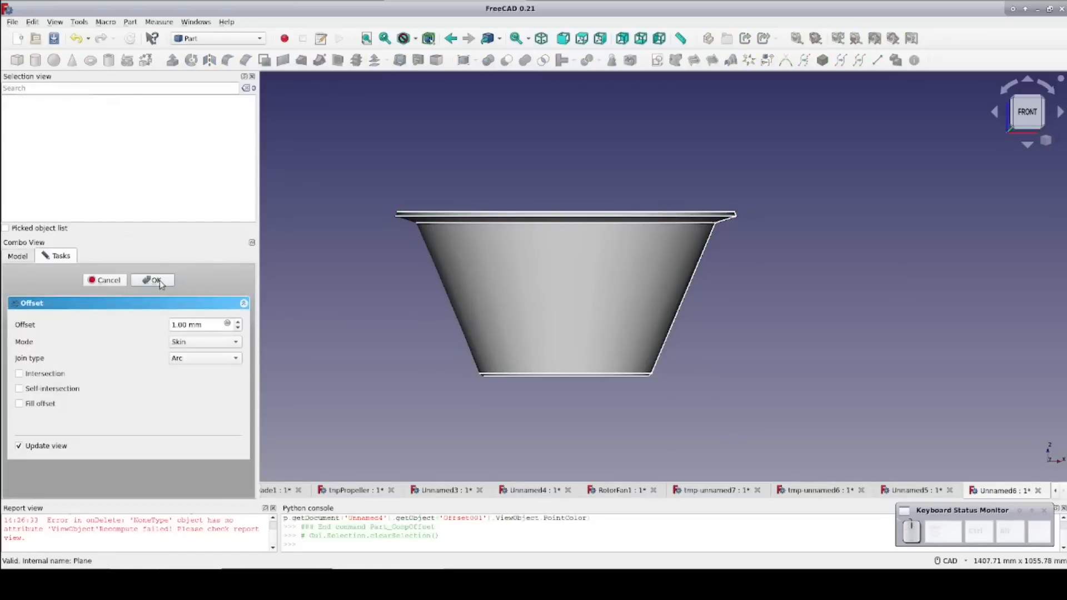
left_click(151, 283)
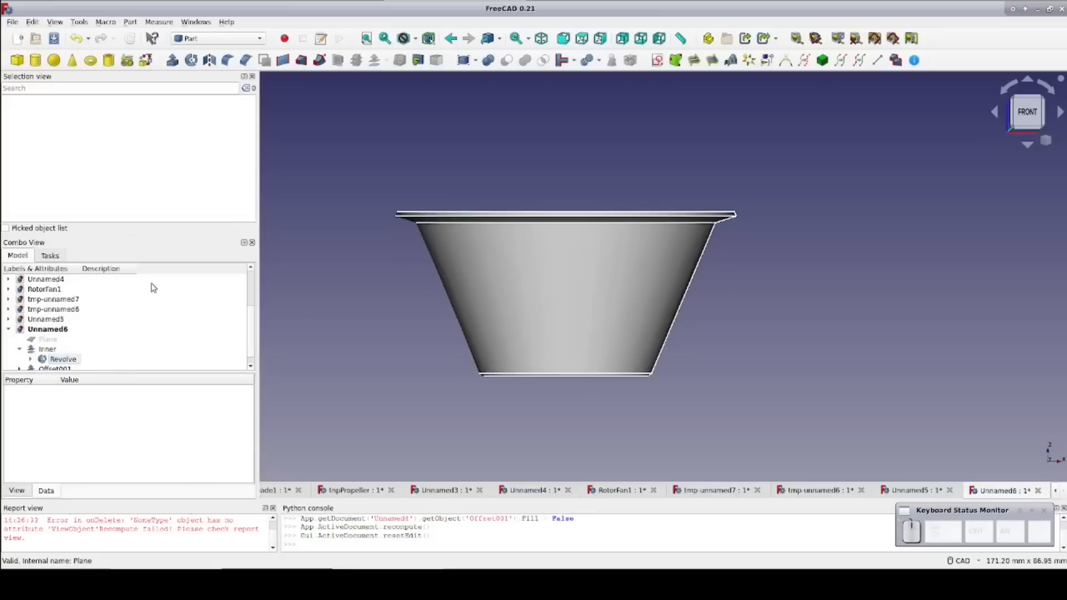
Offset the unfilled offset surface by another 1 mm with Fill offset enabled.
scroll(146, 301, "down", 1)
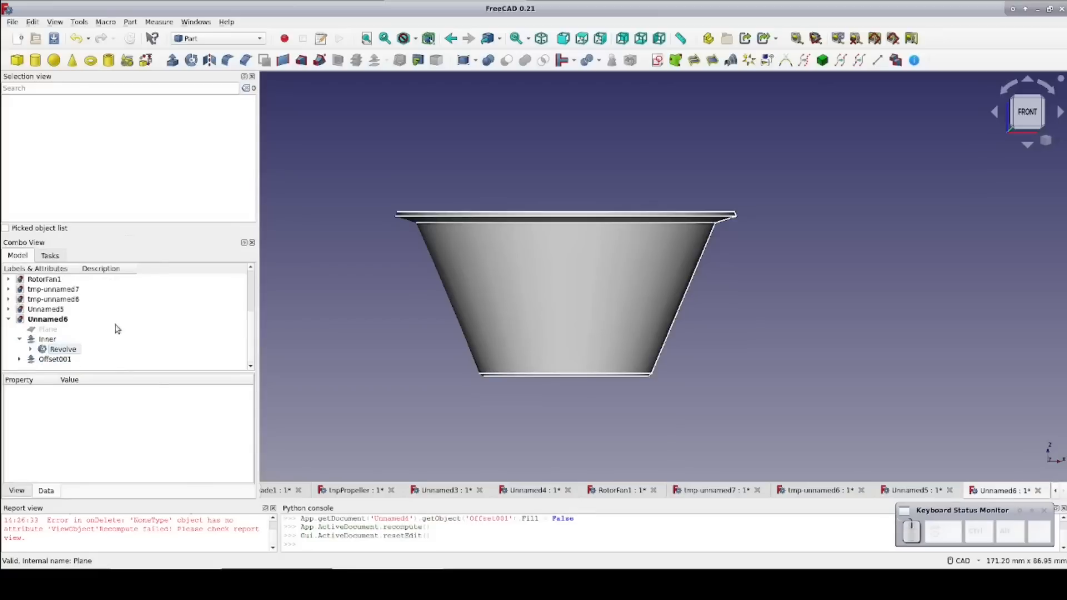
left_click(63, 361)
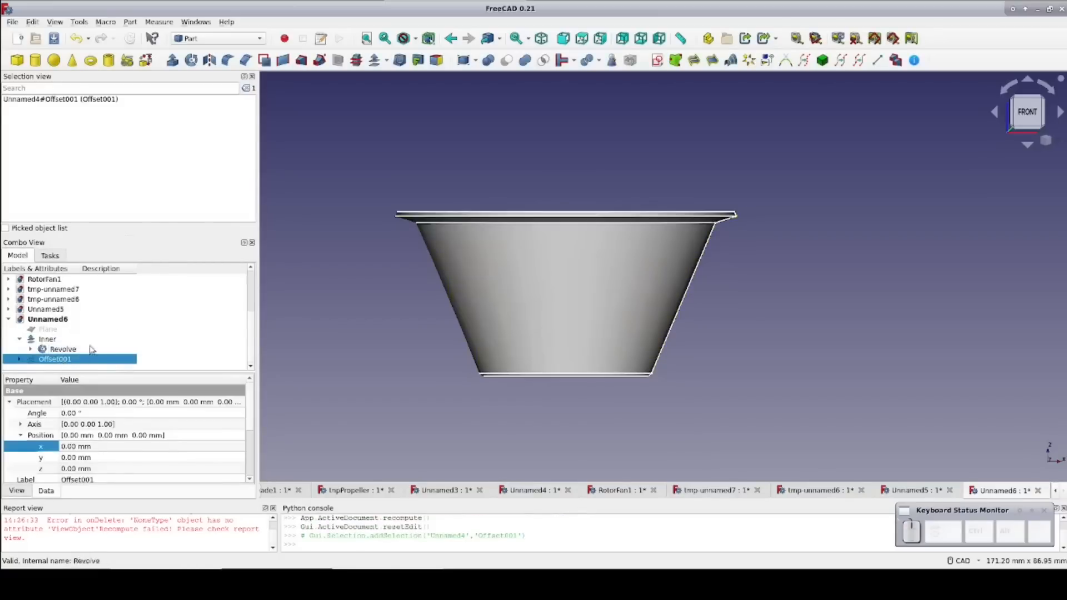
left_click(371, 60)
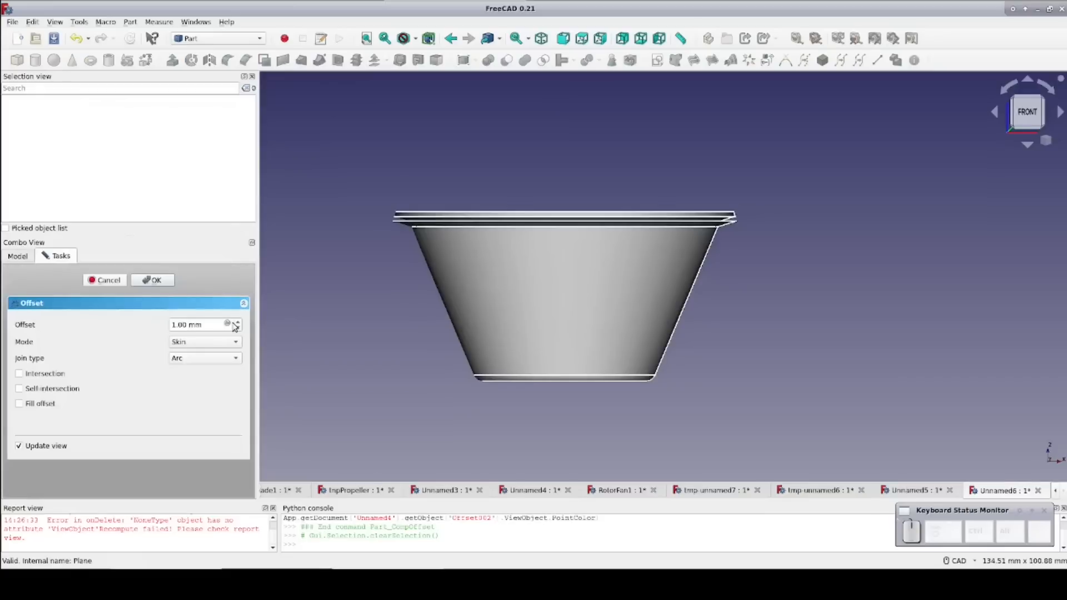
left_click(48, 405)
left_click(152, 280)
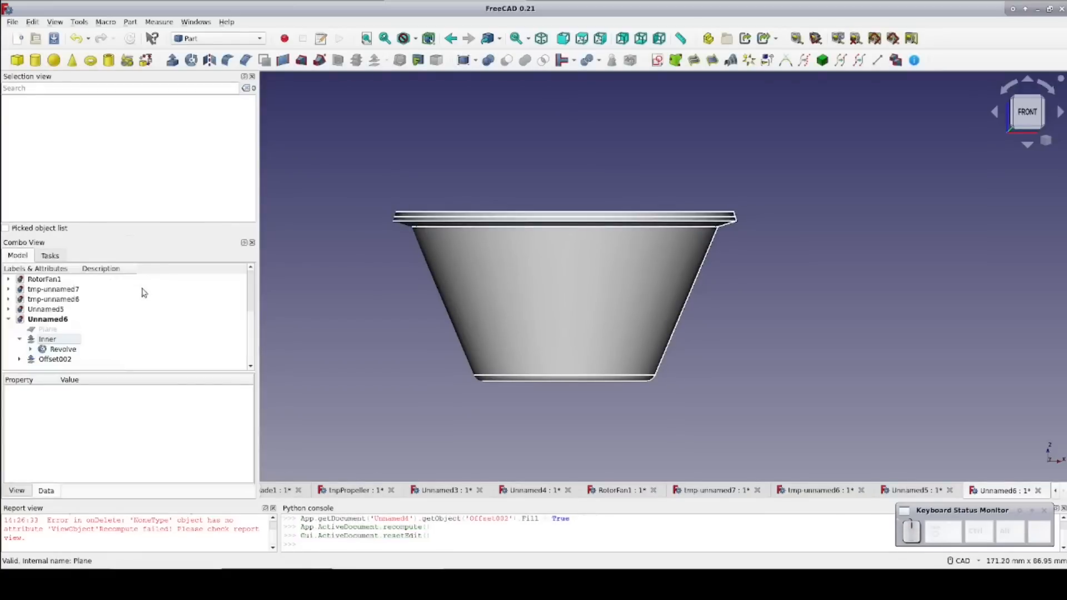
Rename the filled offset built on the second offset surface as Outer.
left_click(65, 360)
right_click(66, 359)
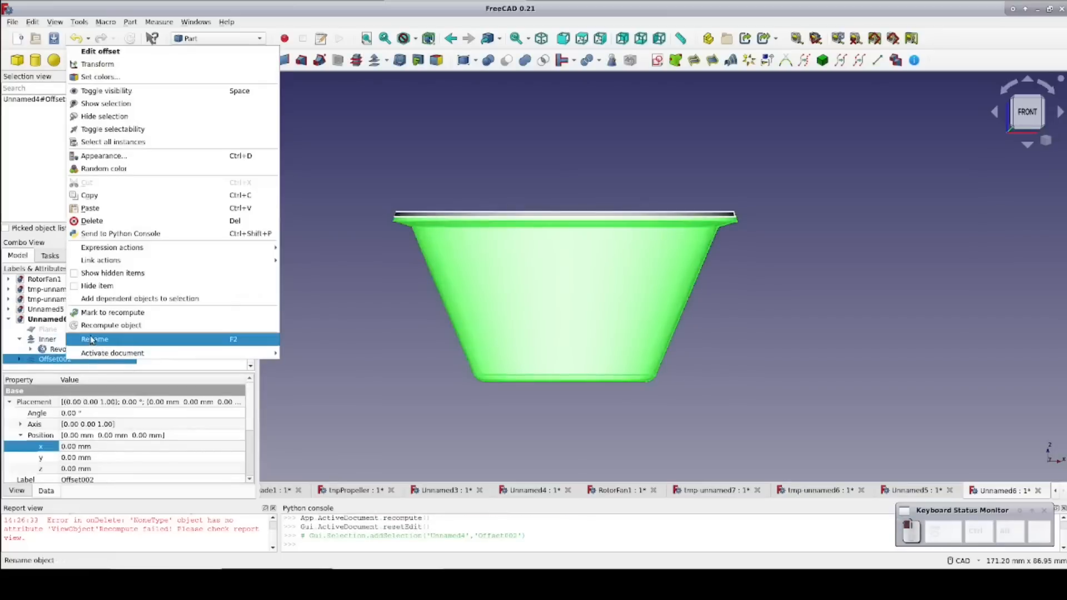
left_click(92, 339)
type("Outer")
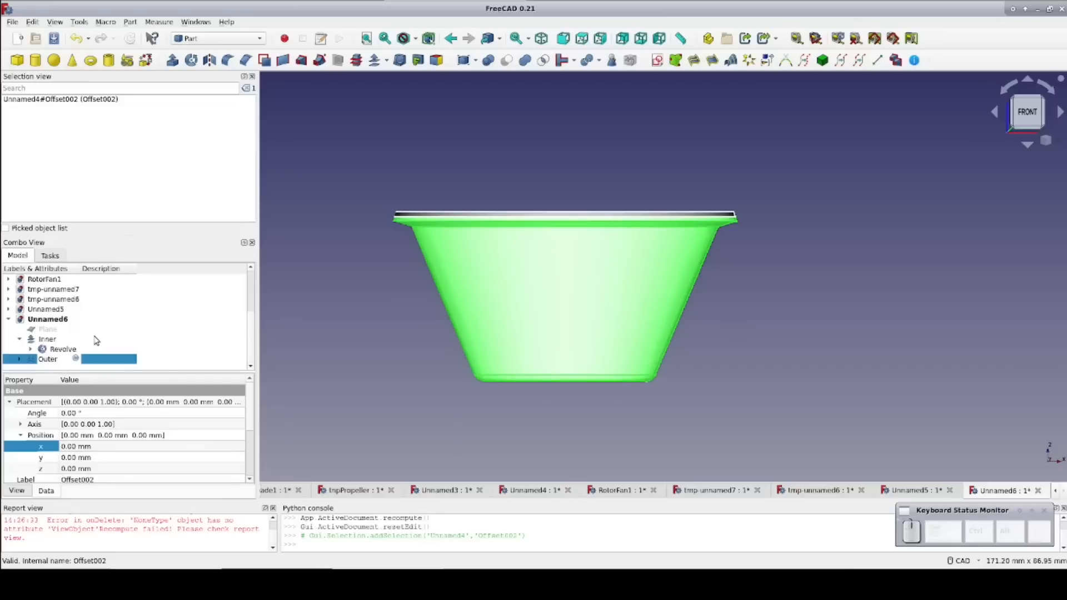
key("Return")
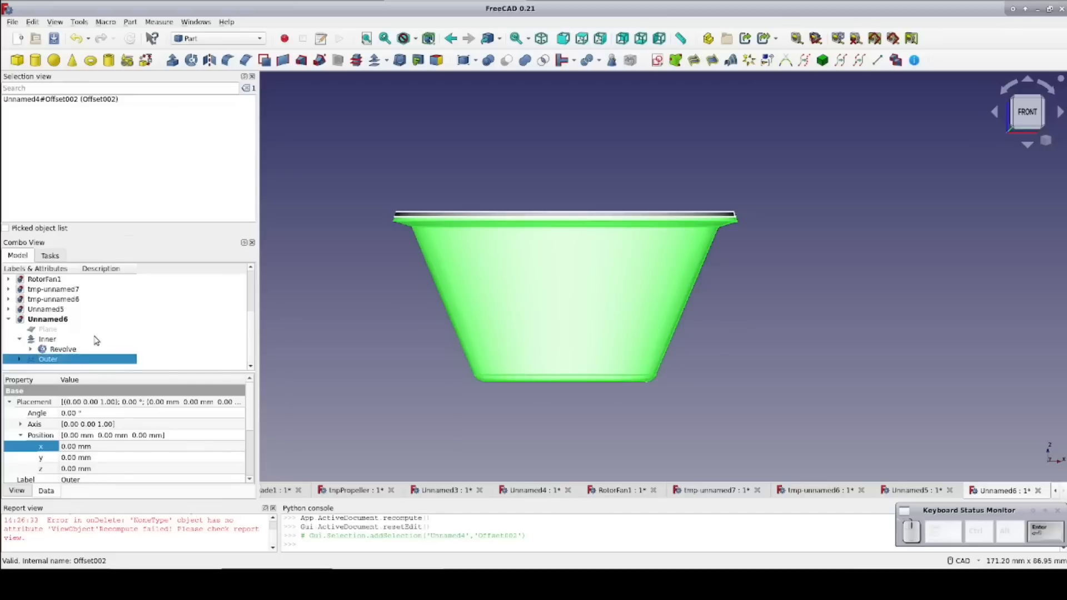
Hide the Revolve, and toggle the visibility of Inner and Outer to compare the two cup layers.
left_click(67, 349)
key("space")
middle_click_drag(318, 281, 414, 384)
left_click(48, 339)
key("space")
key("space")
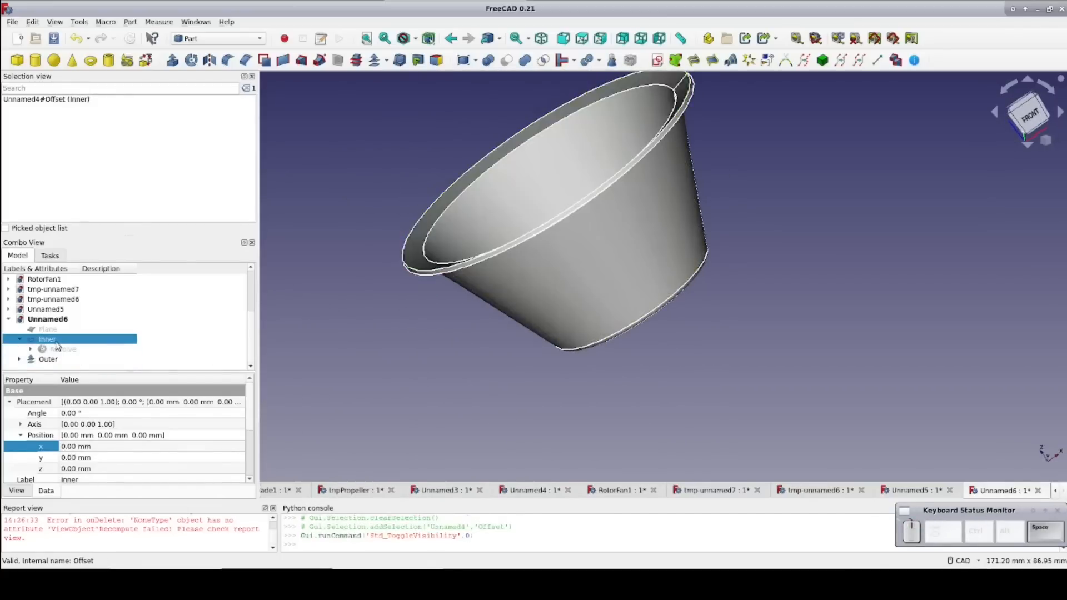
left_click(55, 359)
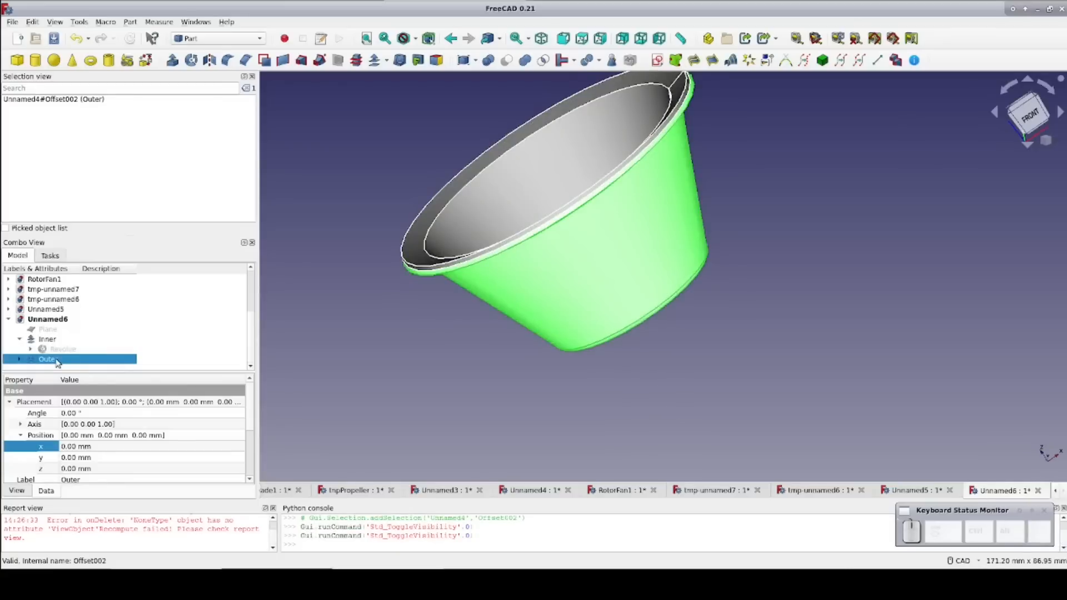
View the cup from the front, show the hidden Plane and set its X position to -2 mm.
left_click(1029, 119)
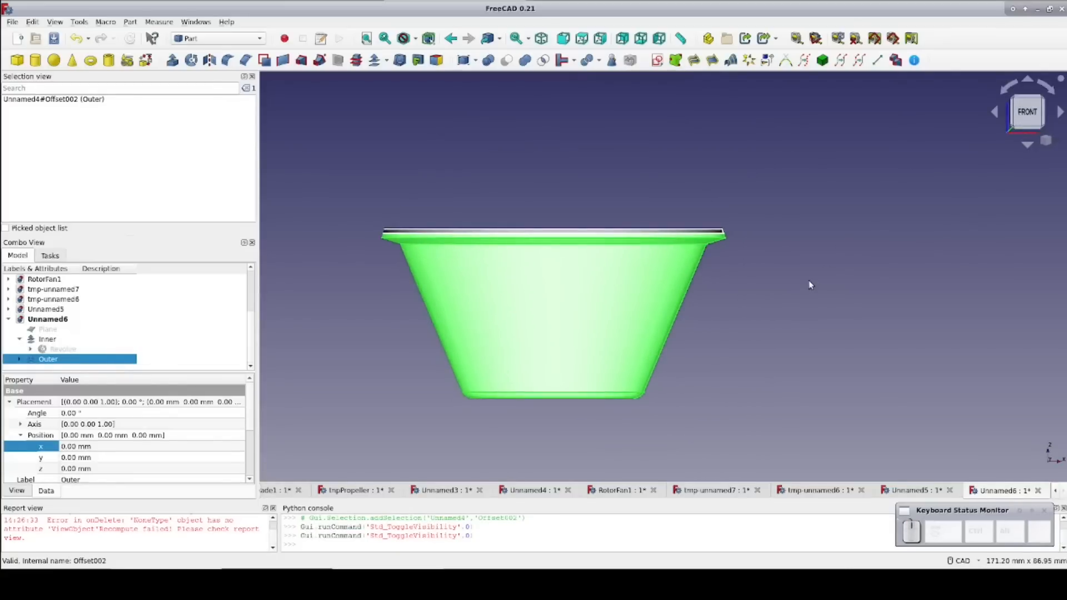
left_click(20, 339)
key("space")
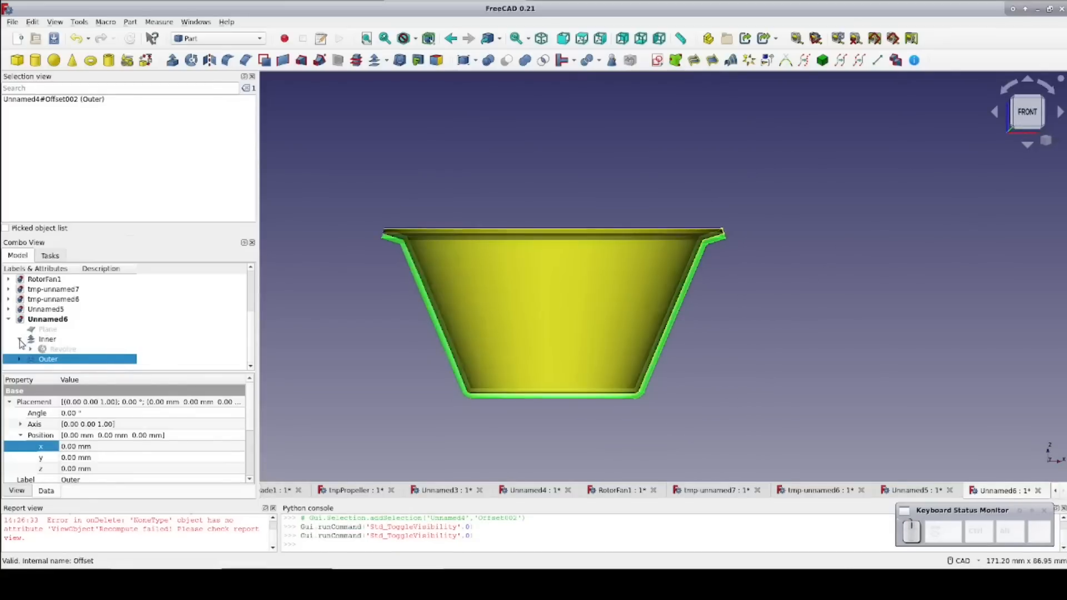
key("space")
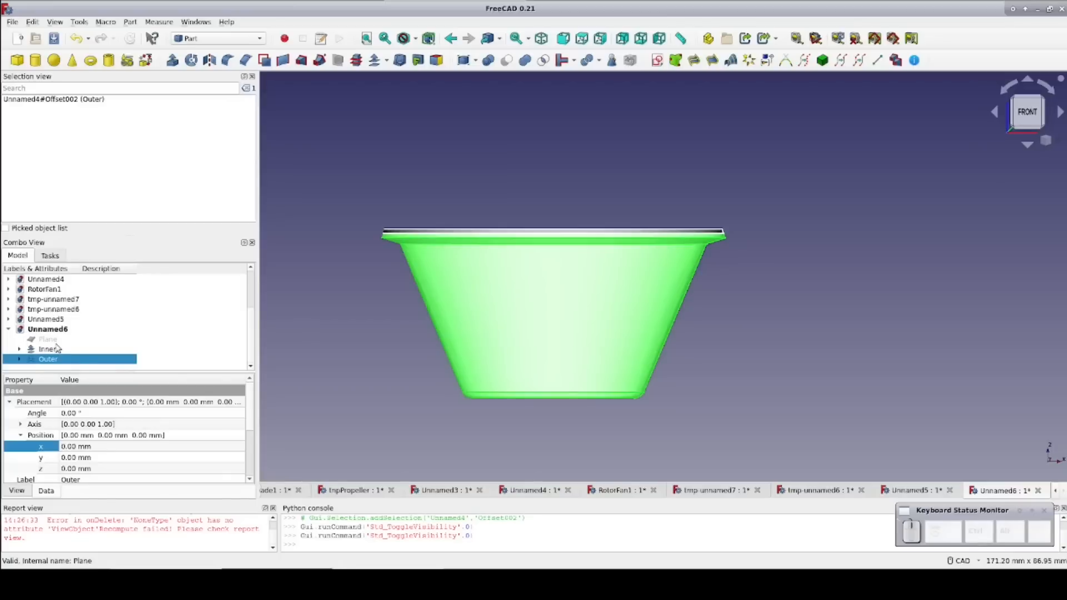
left_click(53, 340)
key("space")
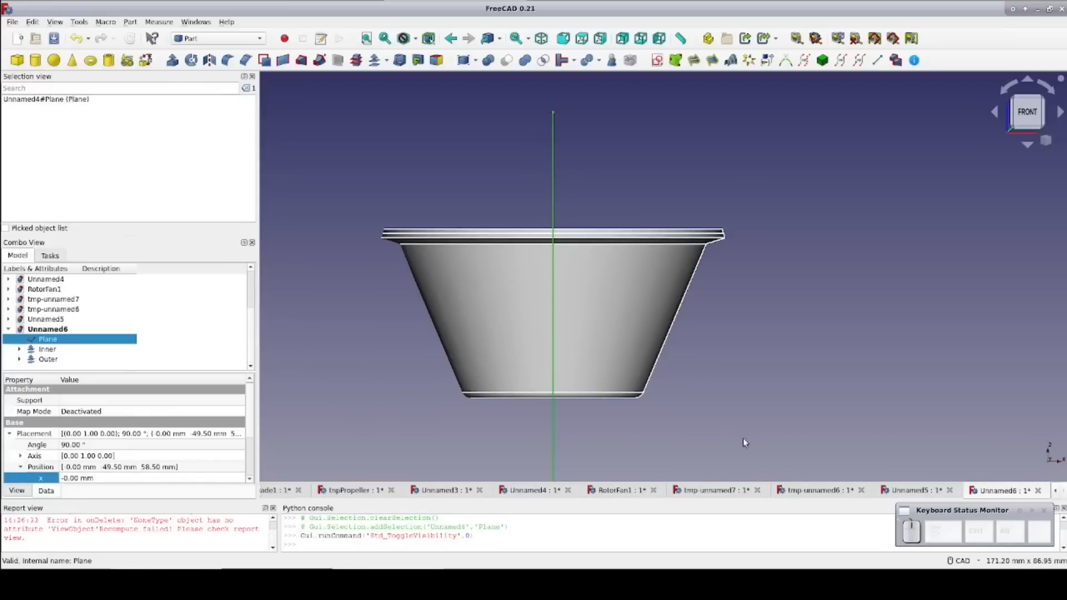
left_click(103, 479)
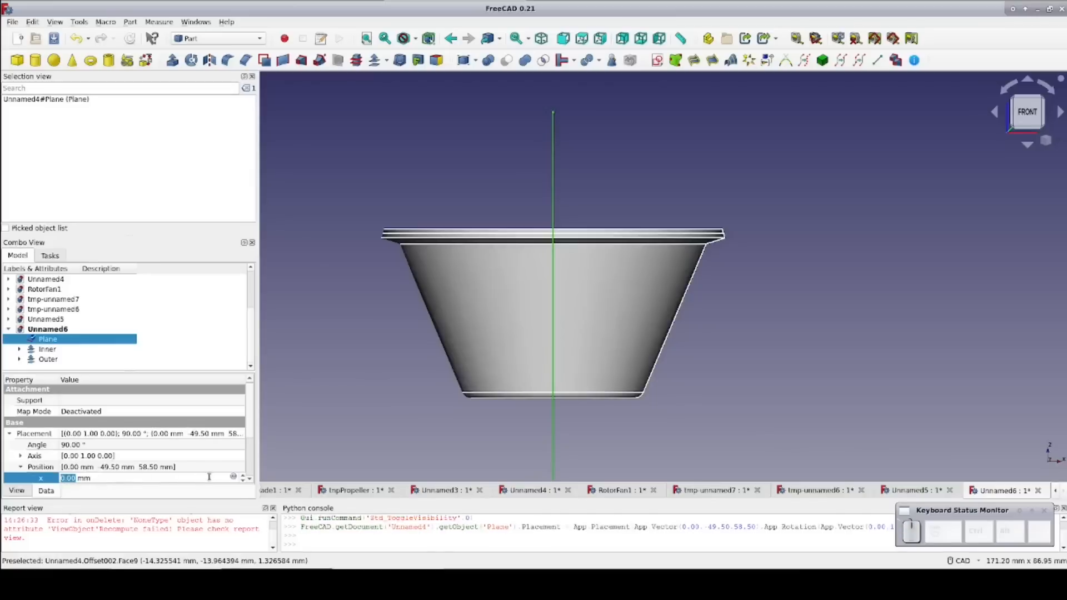
left_click(243, 481)
left_click(243, 481)
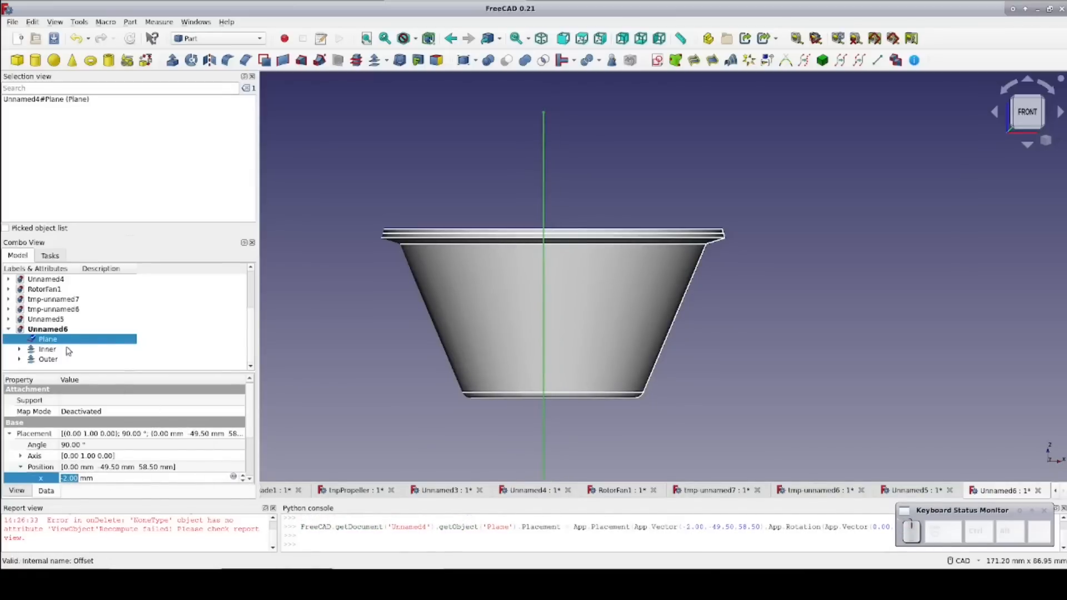
Duplicate the plane and rename the original as InnerPlane.
left_click(32, 22)
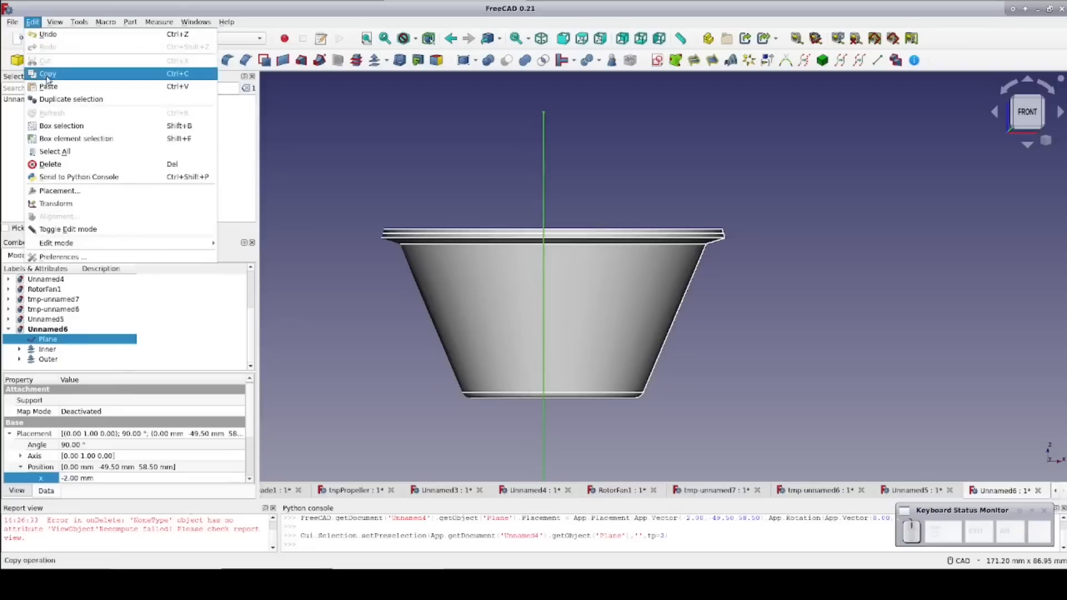
left_click(39, 99)
right_click(49, 338)
left_click(68, 318)
key("Home")
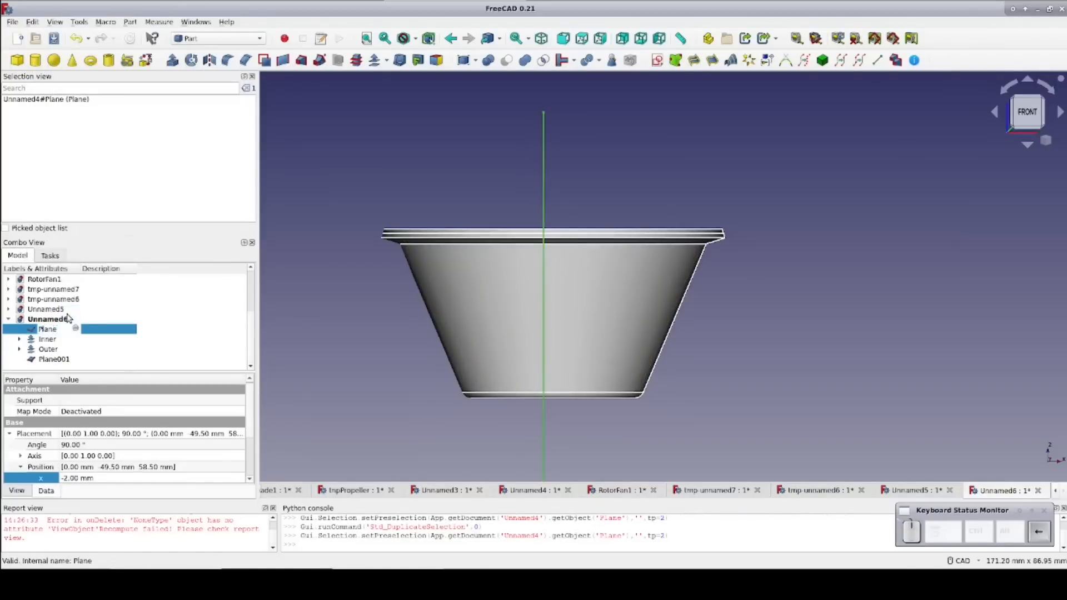
type("Inner")
key("Return")
Rename the duplicated plane as OuterPlane001.
right_click(53, 360)
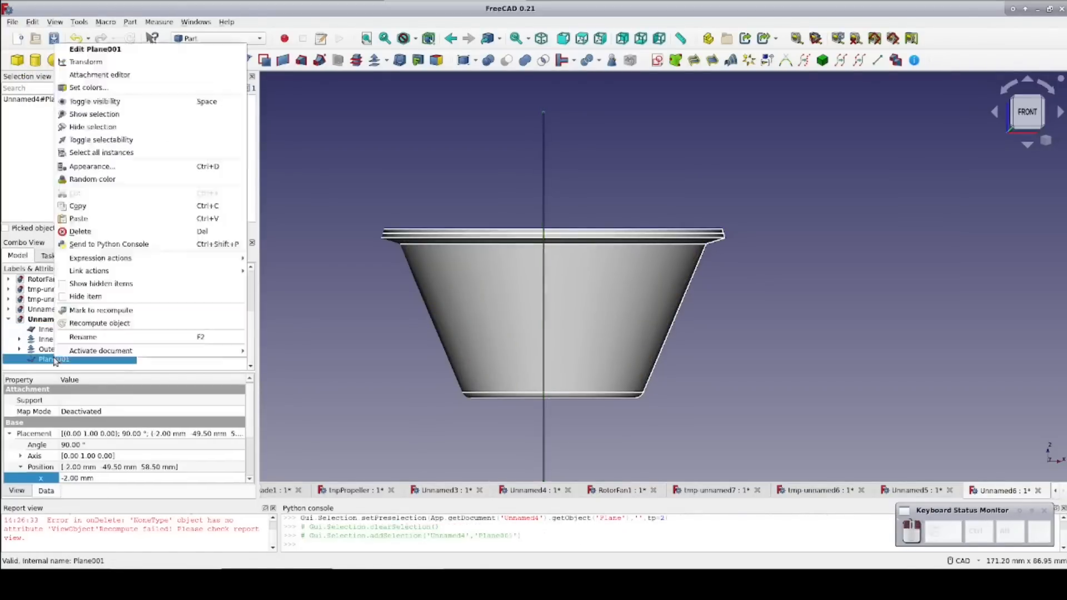
left_click(71, 341)
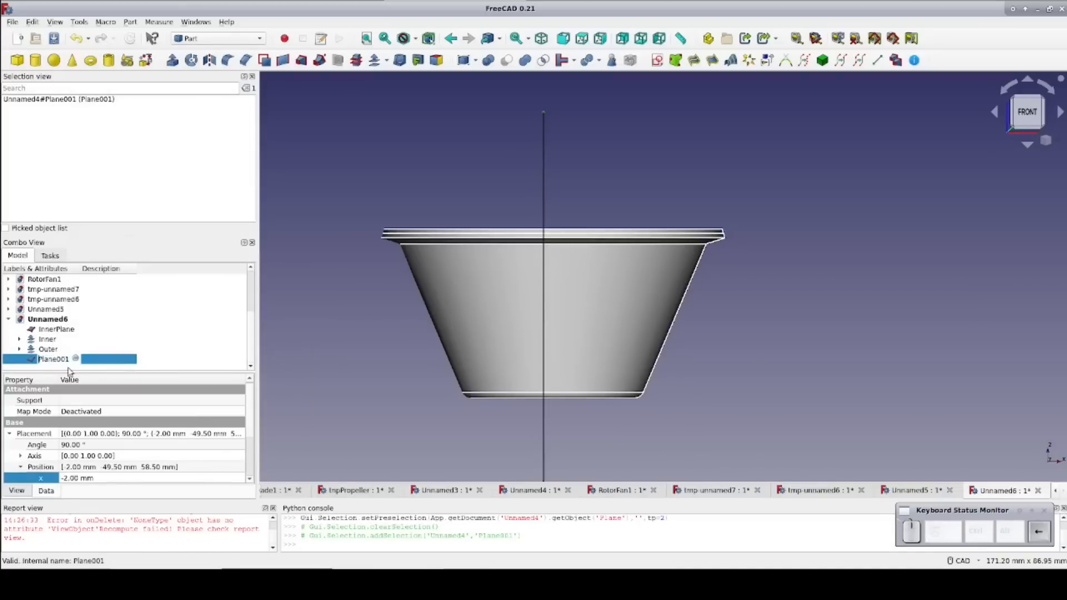
type("Outer")
key("Return")
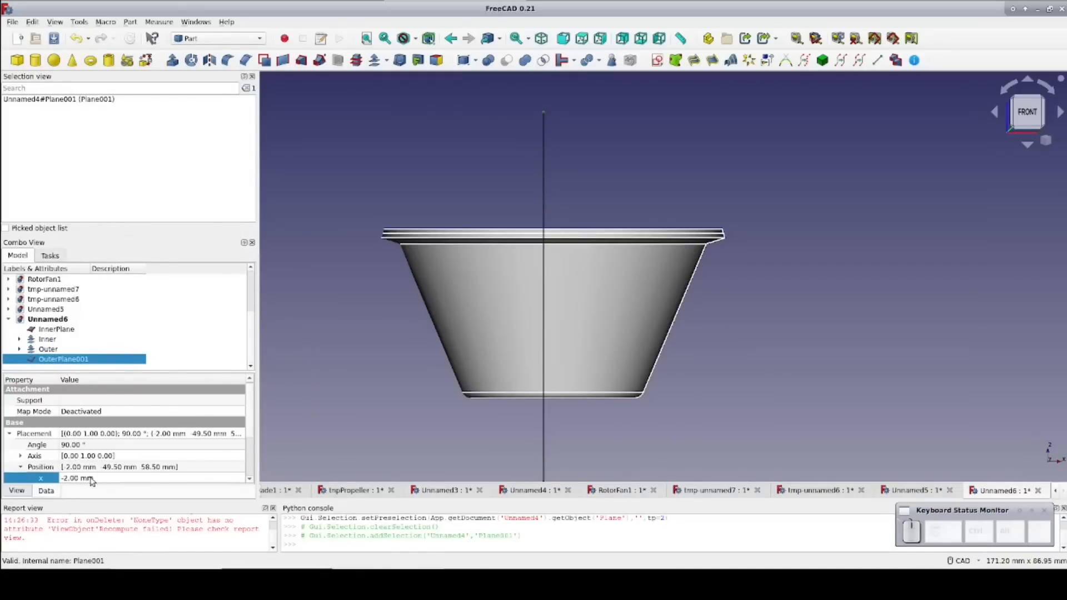
Set the X position of OuterPlane001 to 2 mm.
left_click(65, 479)
left_click(63, 479)
key("BackSpace")
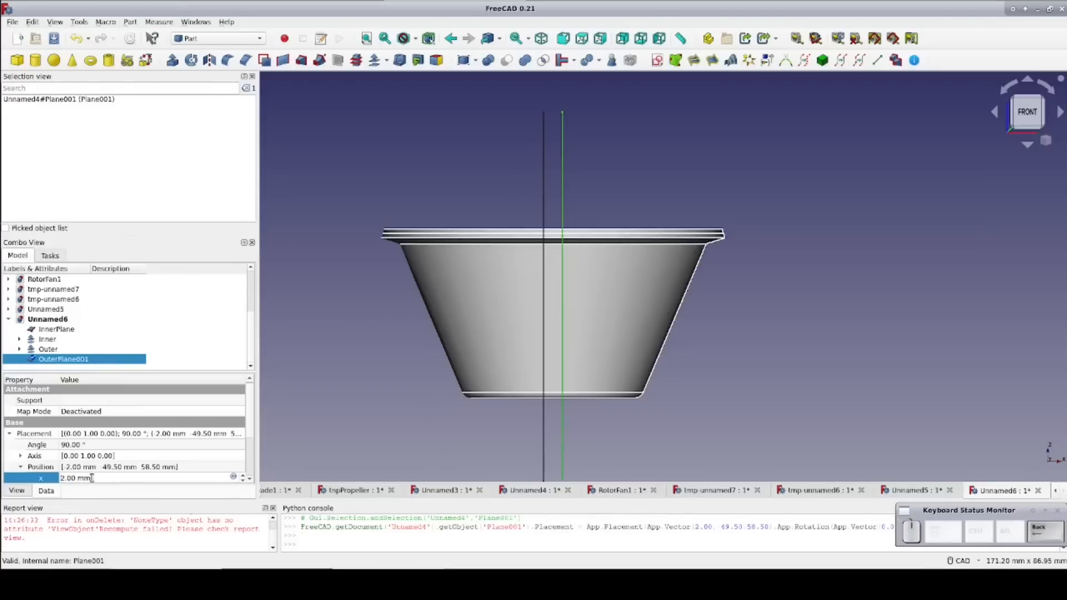
left_click(331, 403)
middle_click_drag(333, 399, 333, 399)
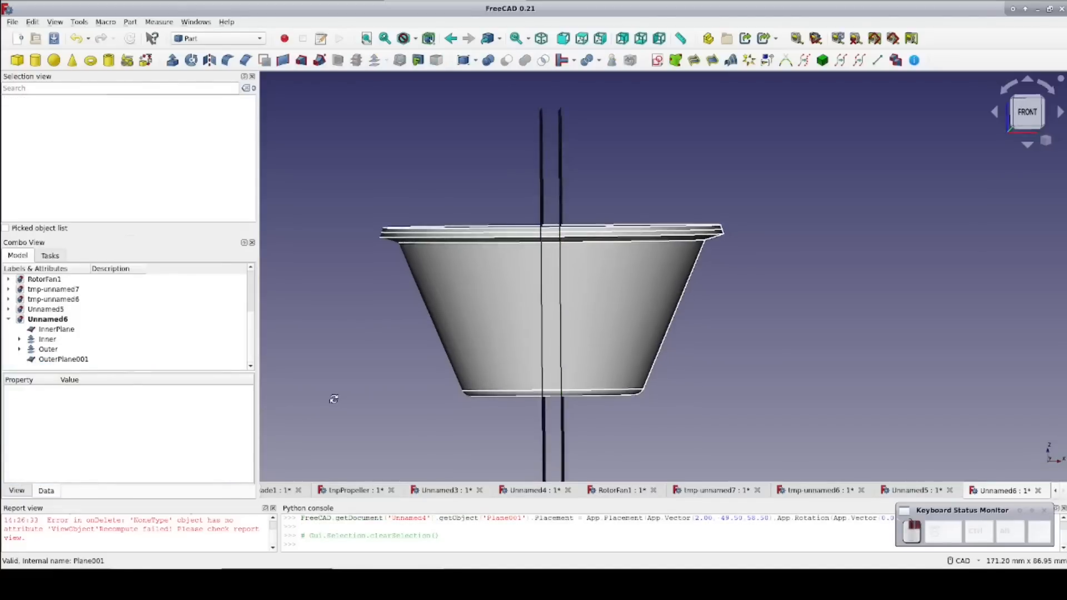
left_click(45, 330)
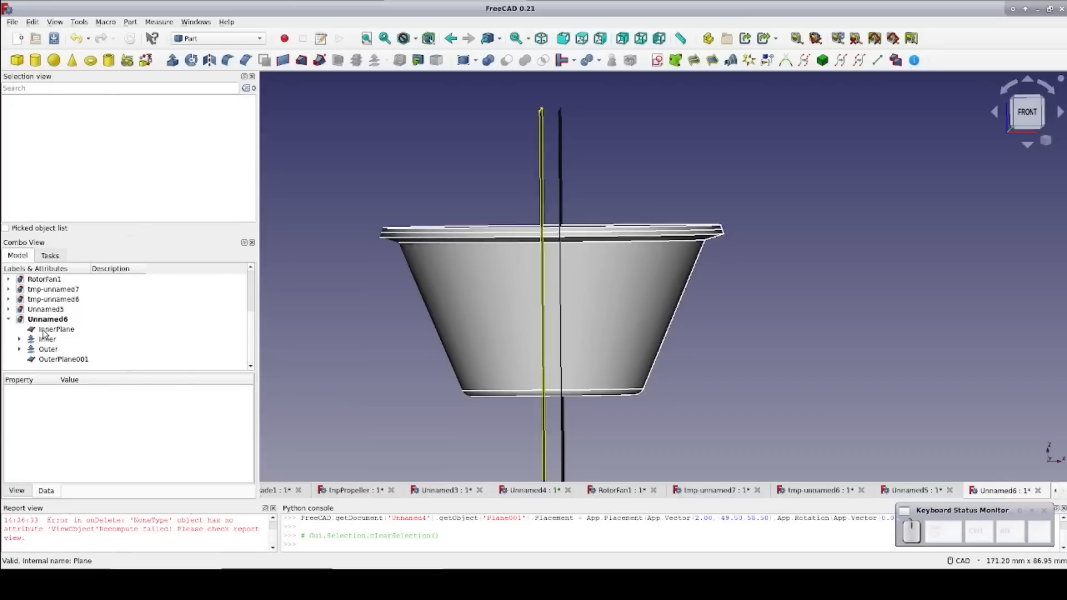
left_click(313, 342)
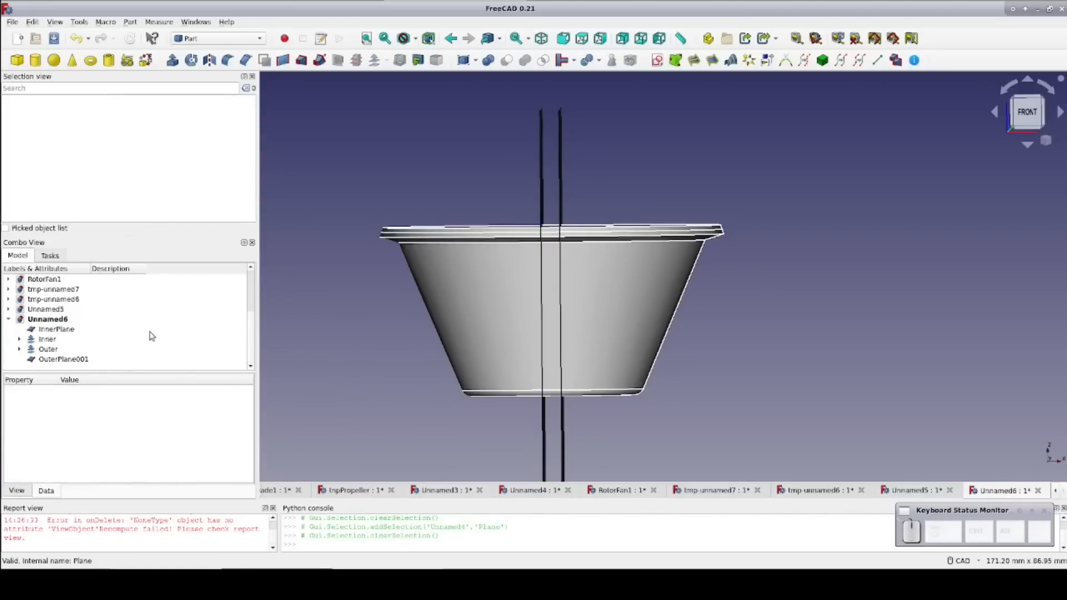
Split the Inner offset with InnerPlane using Slice apart.
left_click(48, 342)
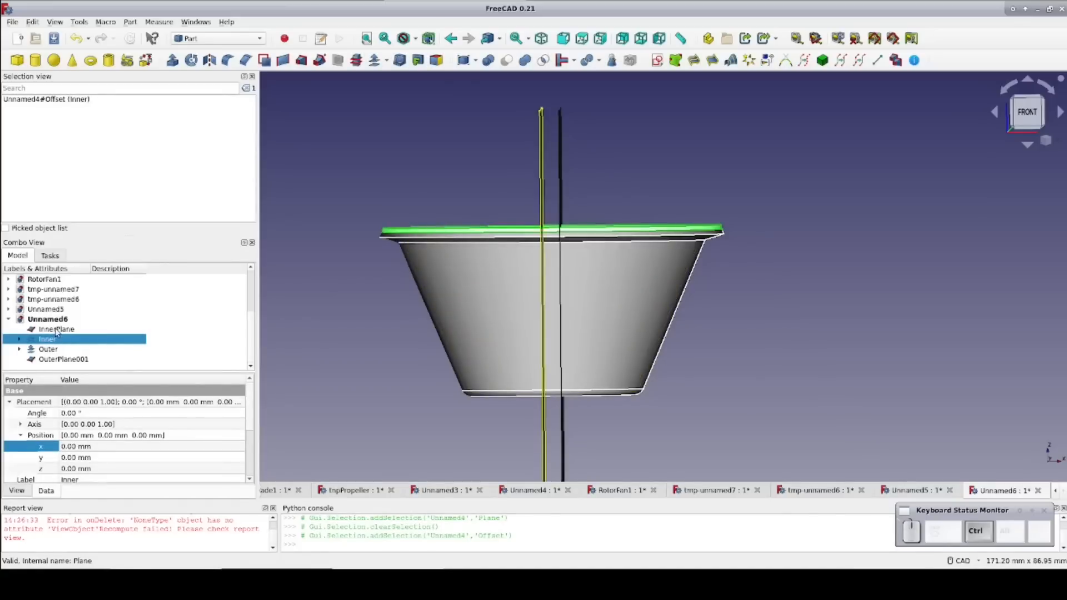
left_click(56, 330, "ctrl")
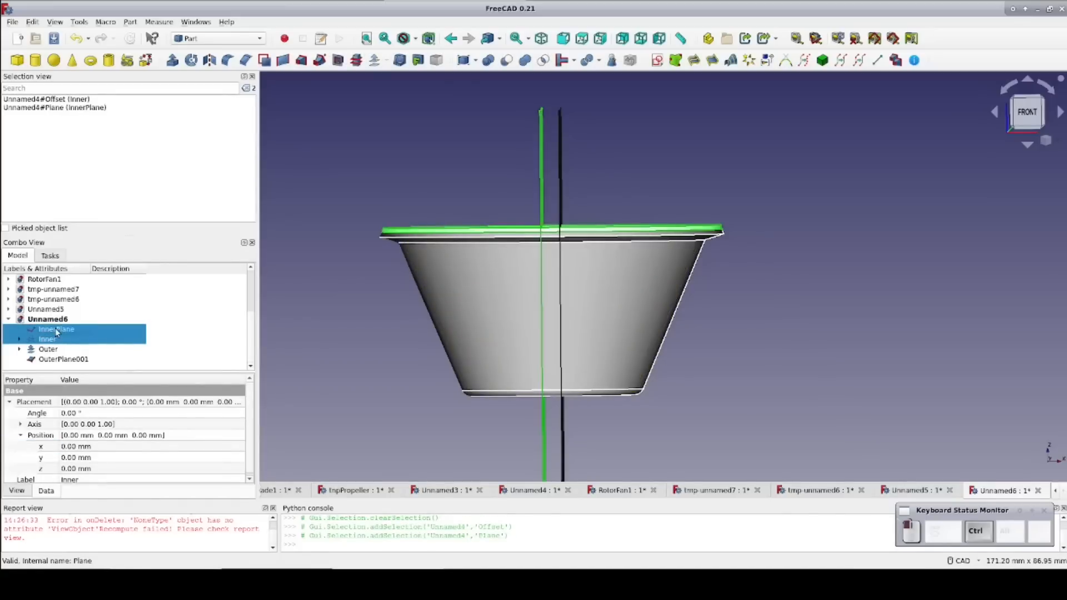
left_click(129, 22)
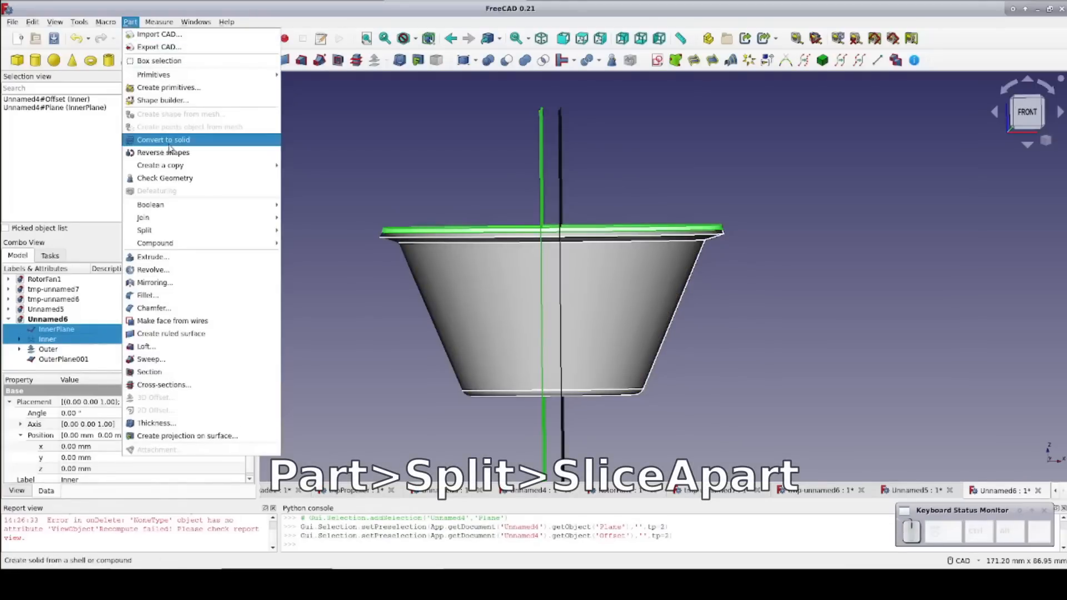
mouse_move(167, 230)
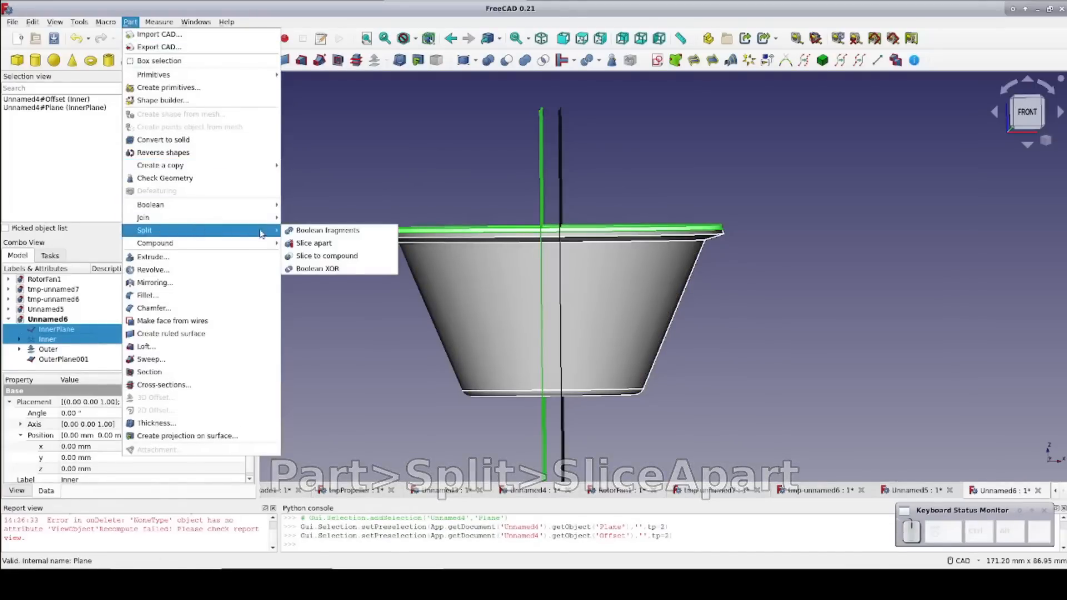
left_click(325, 244)
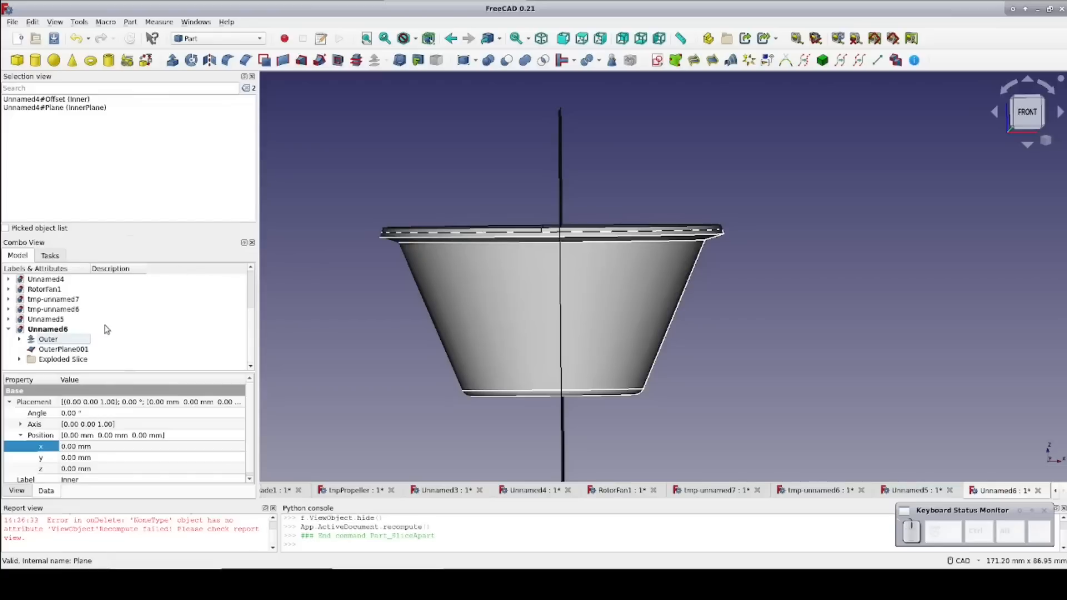
Rename the exploded slice group of the inner layer as Inner Slice.
left_click(65, 360)
right_click(65, 359)
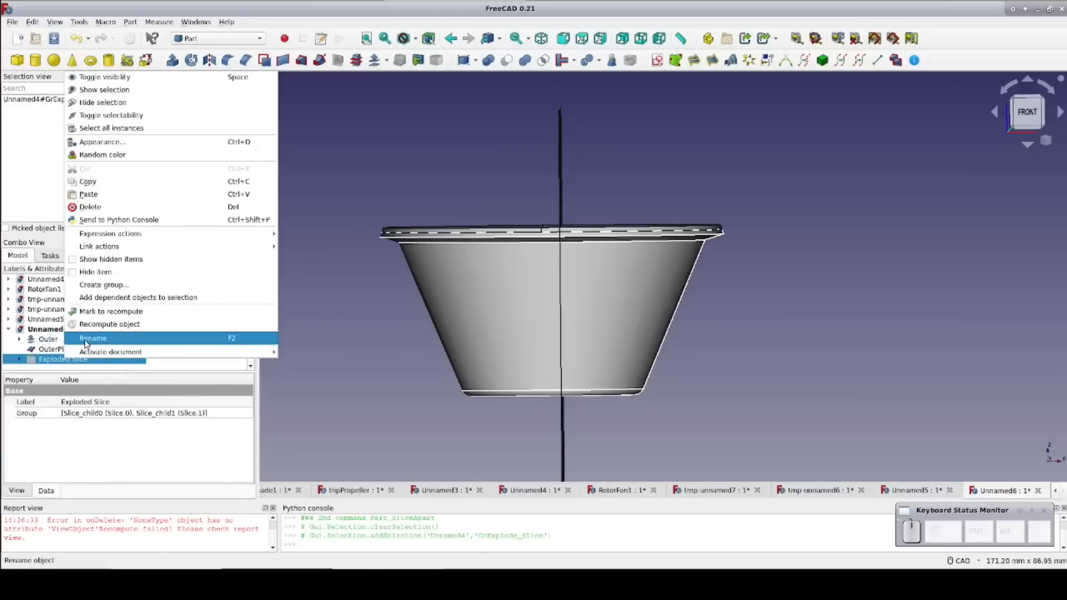
left_click(86, 344)
key("Right")
key("Left")
key("Left")
key("Left")
key("Left")
key("Left")
key("BackSpace")
key("BackSpace")
key("BackSpace")
key("BackSpace")
key("BackSpace")
key("BackSpace")
key("BackSpace")
key("BackSpace")
key("BackSpace")
type("Inner")
key("Return")
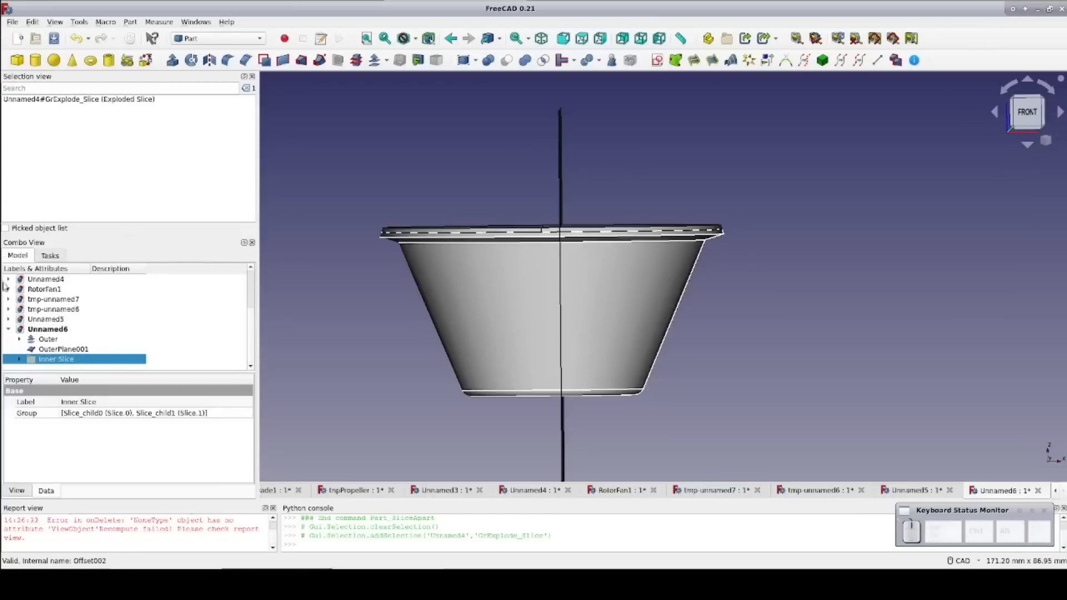
Split the Outer offset with OuterPlane001 using Slice apart.
left_click(56, 339)
left_click(64, 348, "ctrl")
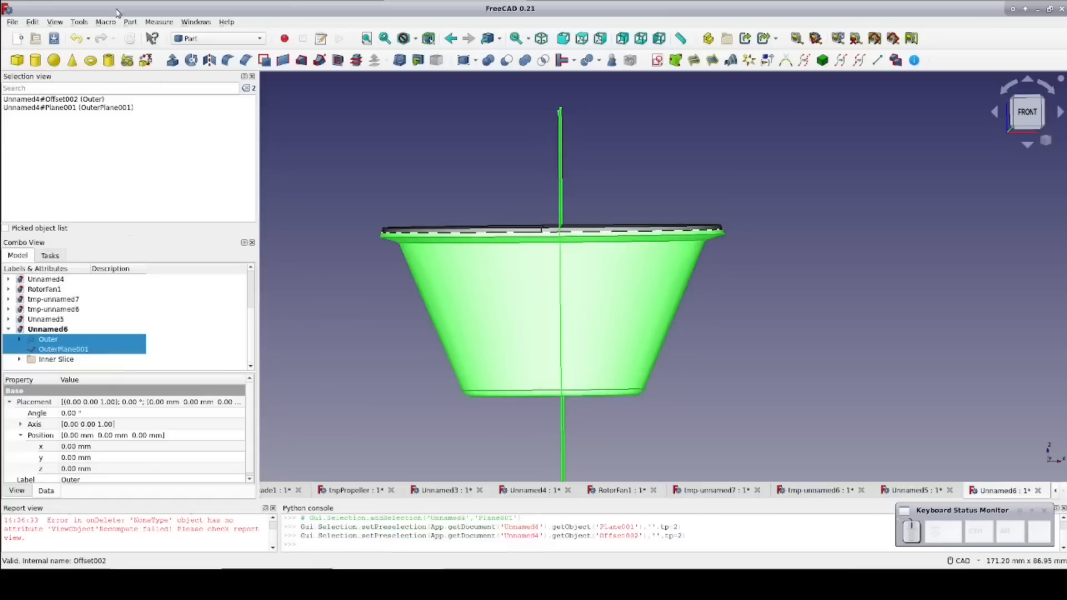
left_click(130, 21)
mouse_move(166, 230)
left_click(304, 243)
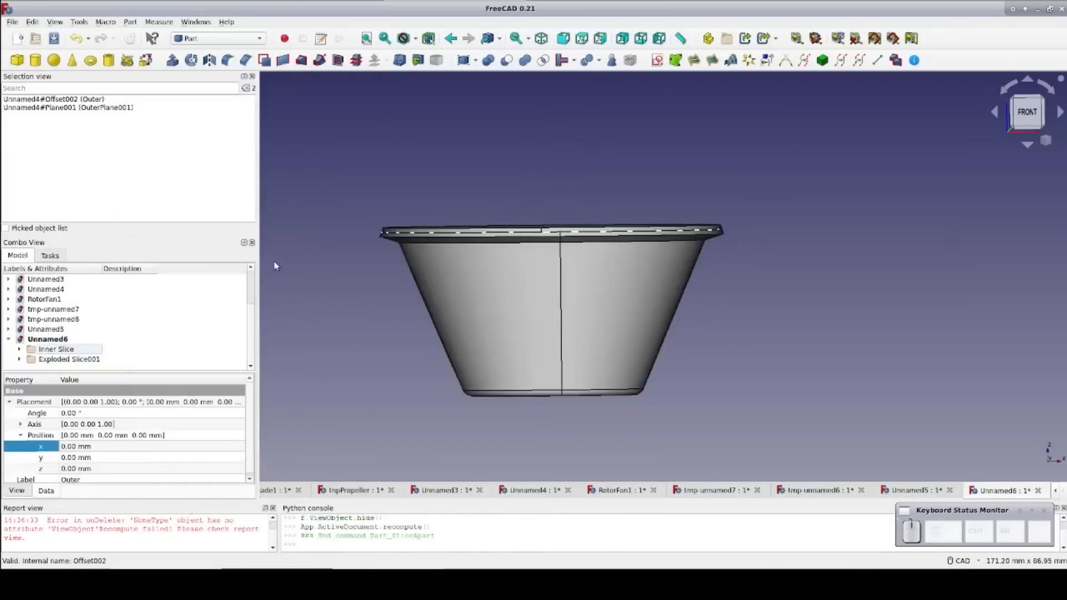
Rename the exploded slice group of the outer layer as Outer Slice001.
right_click(82, 359)
left_click(98, 339)
key("Home")
key("Delete")
key("Delete")
key("Delete")
key("Delete")
key("Delete")
key("Delete")
key("Delete")
key("Delete")
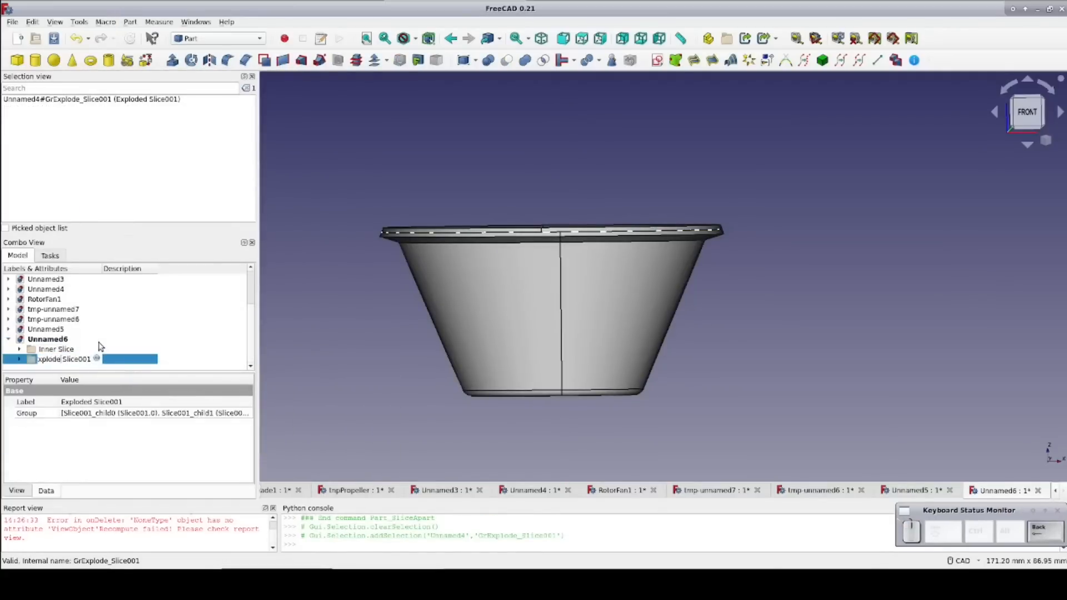
type("Outer")
key("Return")
Hide the Inner Slice and Outer Slice001 groups with all their pieces.
left_click(466, 327)
key("space")
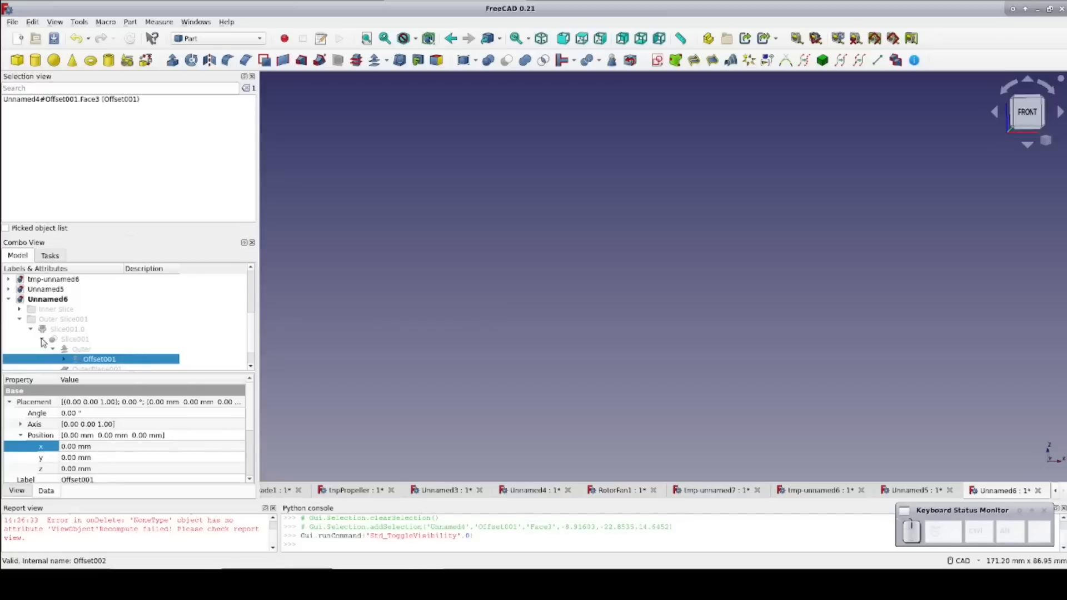
left_click(20, 319)
left_click(48, 349)
key("space")
key("space")
left_click(48, 359)
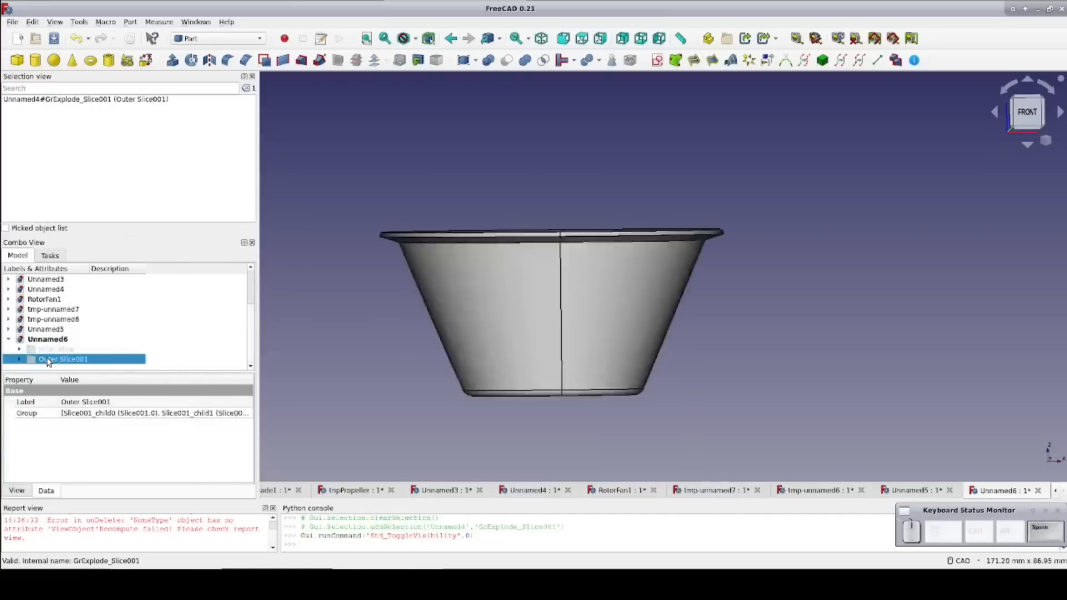
Show only the matching half pieces Slice.0 from Inner Slice and Slice001.0 from Outer Slice001.
left_click(19, 349)
left_click(61, 329)
key("space")
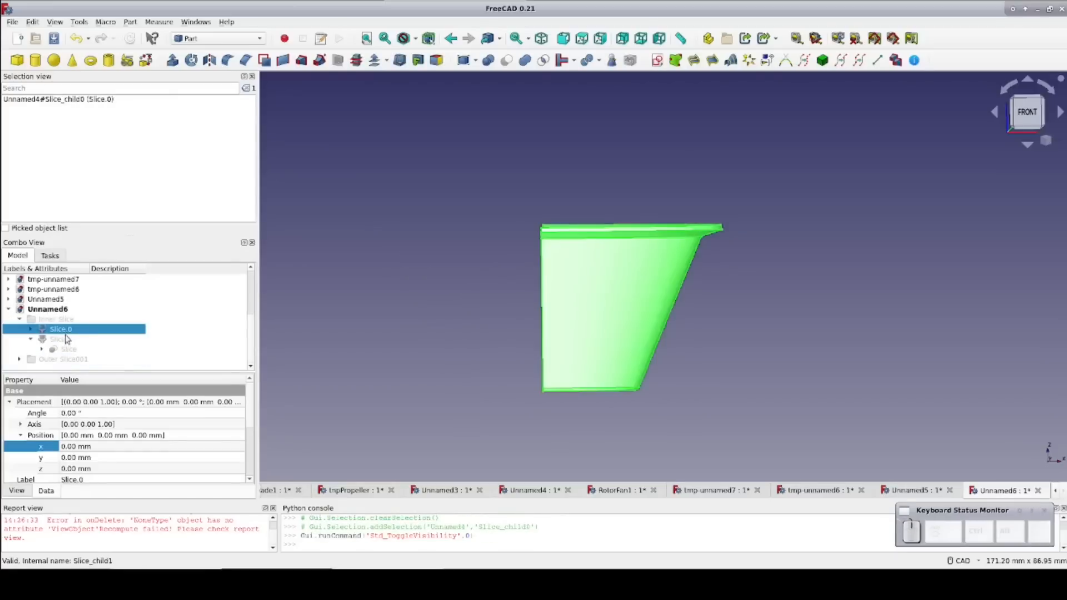
left_click(19, 359)
scroll(82, 350, "down", 1)
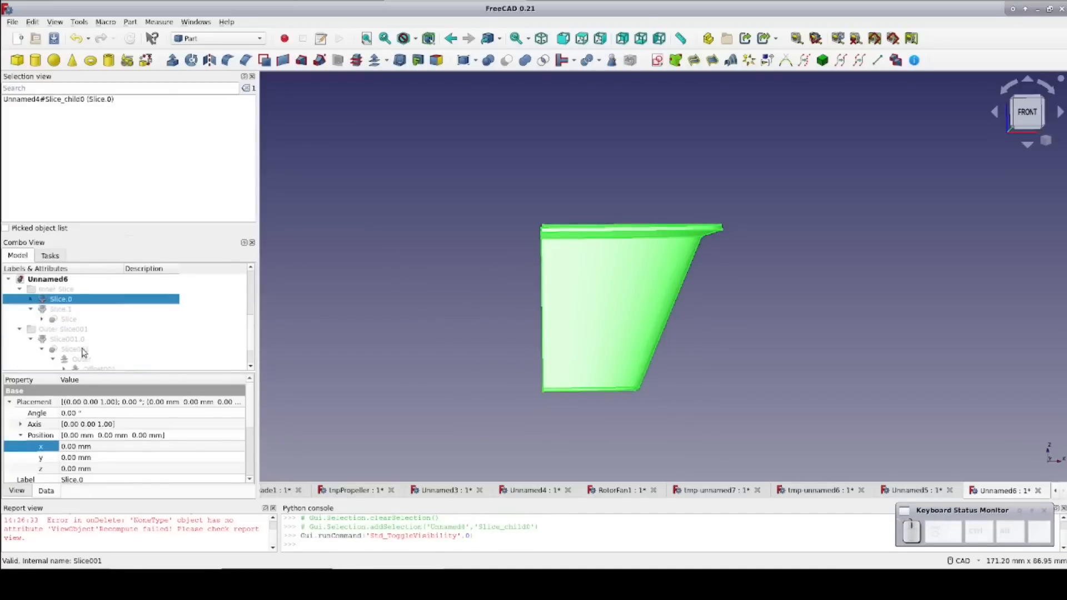
scroll(110, 346, "down", 1)
left_click(79, 309)
key("space")
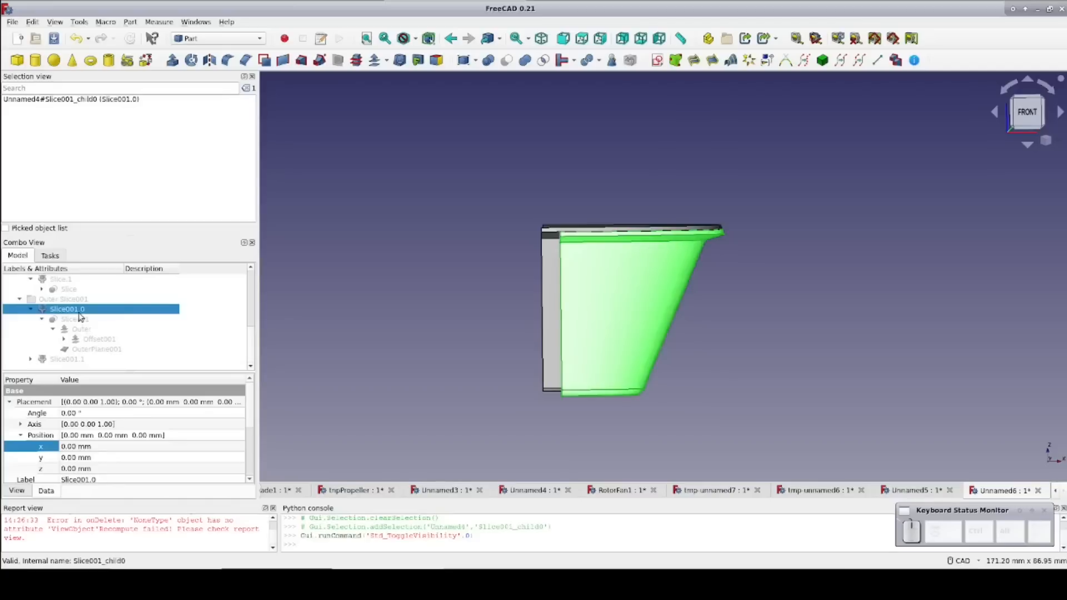
Fuse Slice001.0 with Slice.0 and rename the union as Right.
scroll(127, 318, "up", 1)
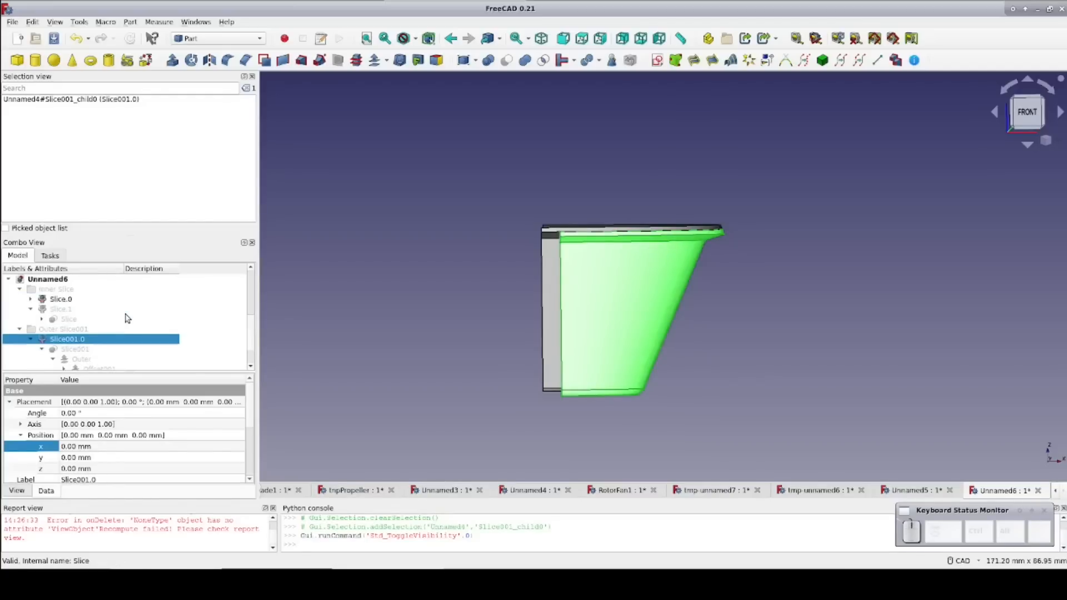
left_click(70, 301, "ctrl")
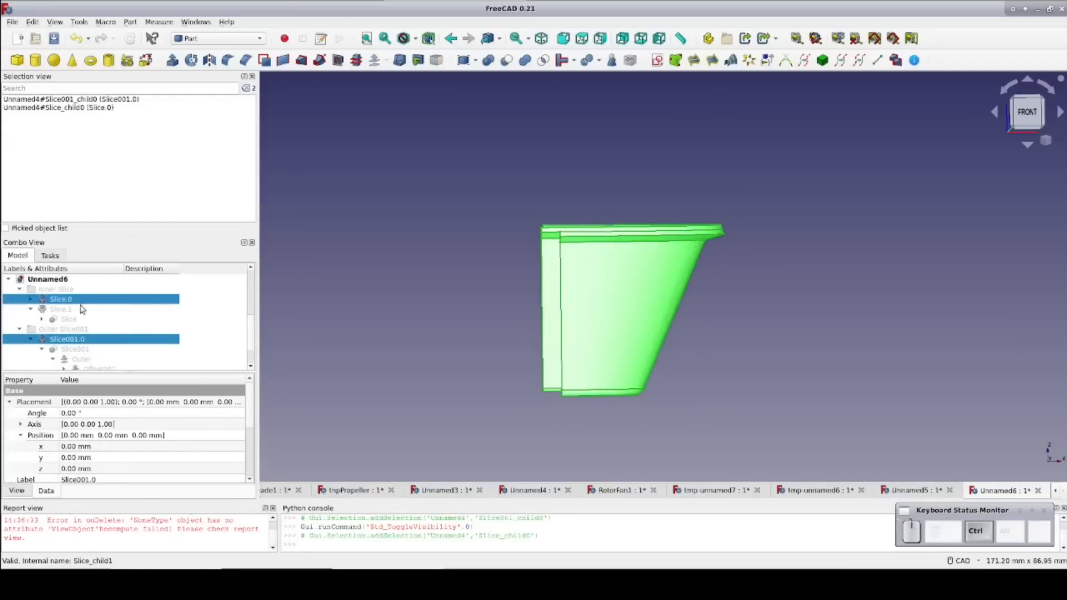
left_click(525, 62)
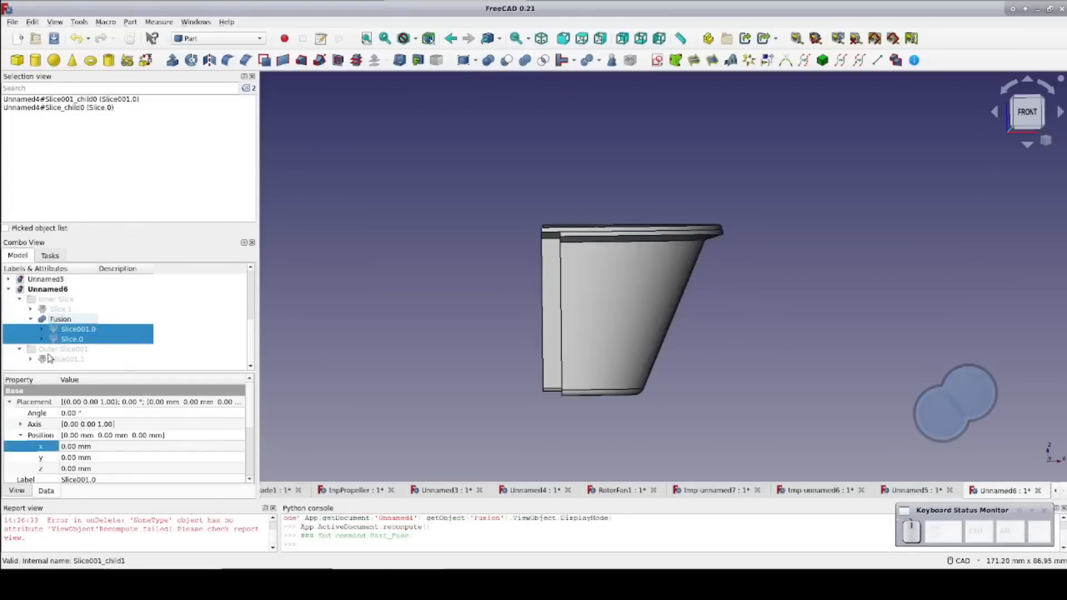
right_click(65, 319)
left_click(94, 301)
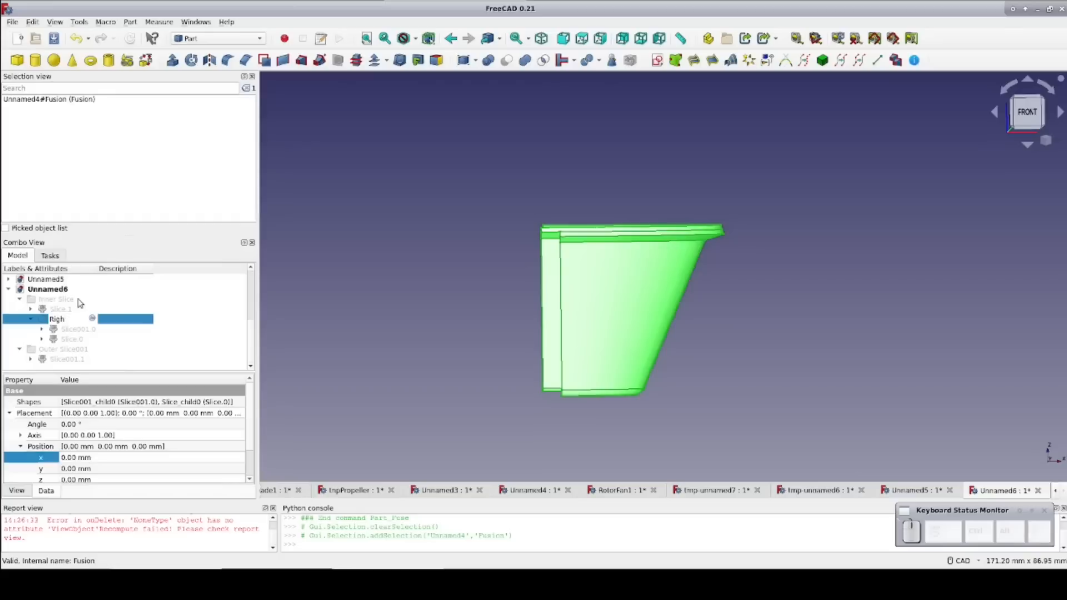
type("t")
key("Return")
Hide Right and show the opposite half pieces Slice001.1 and Slice.1.
key("space")
left_click(56, 359)
key("space")
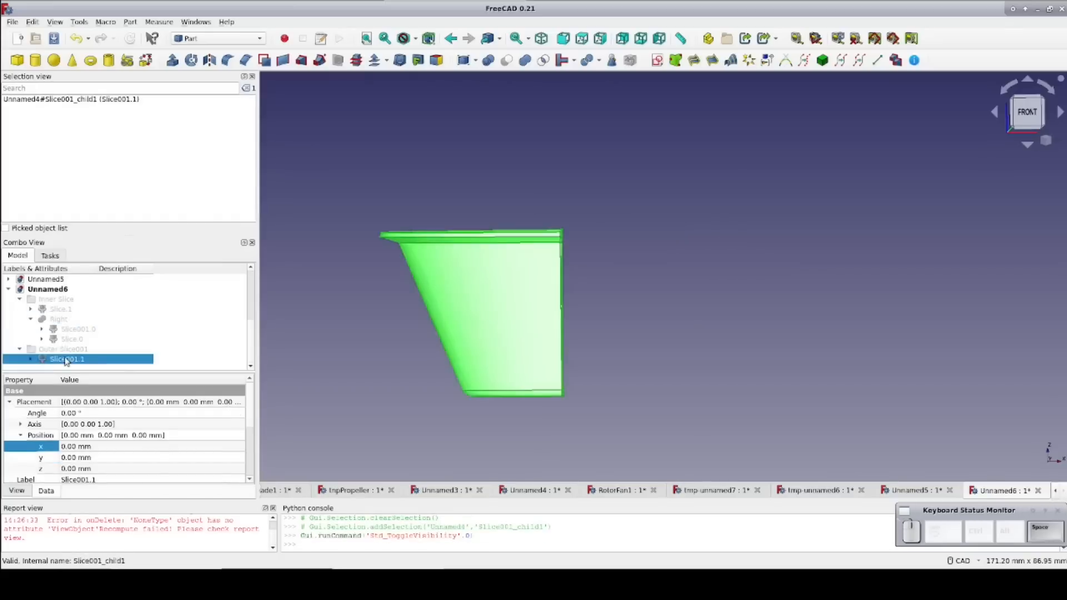
left_click(60, 310)
key("space")
Fuse Slice.1 with Slice001.1 and rename the union as Left.
left_click(67, 360, "ctrl")
left_click(525, 61)
right_click(61, 339)
left_click(109, 318)
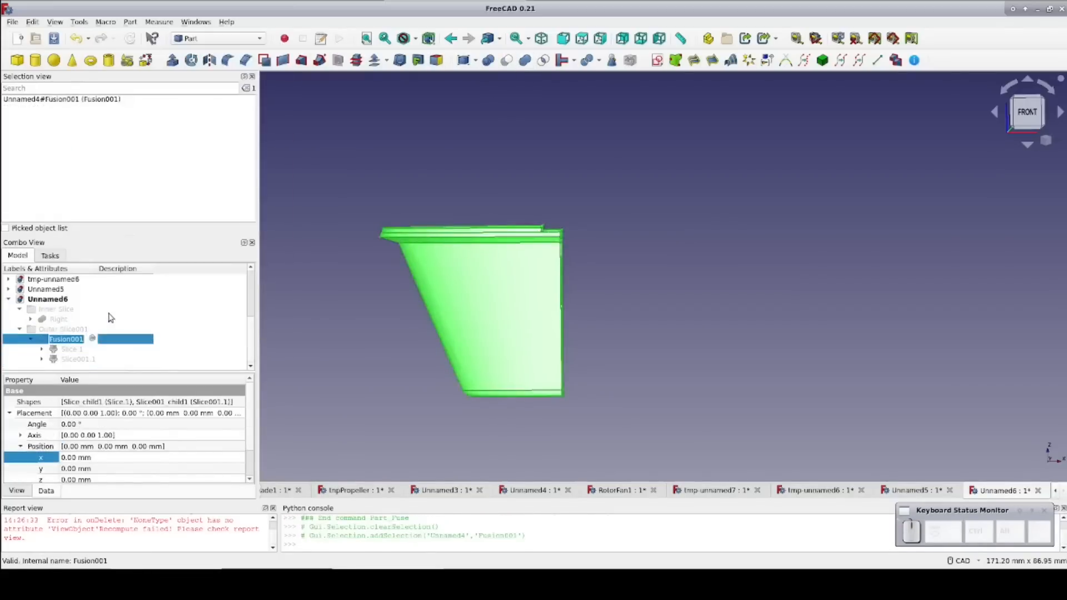
type("Left")
key("Return")
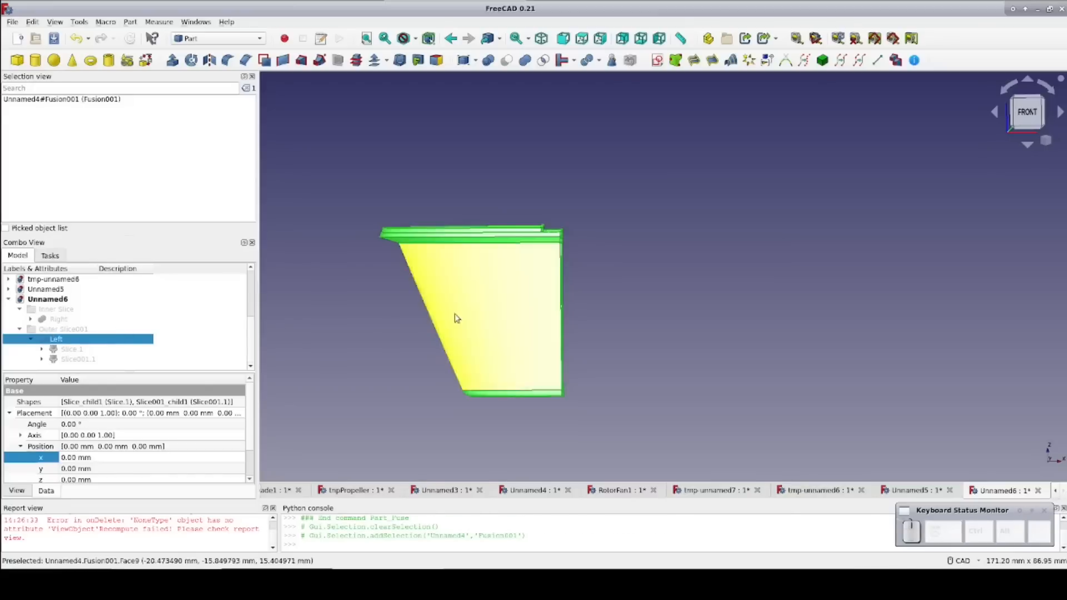
Toggle the visibility of Left and Right to inspect each half, finishing with both shown together.
left_click(77, 340)
key("space")
key("space")
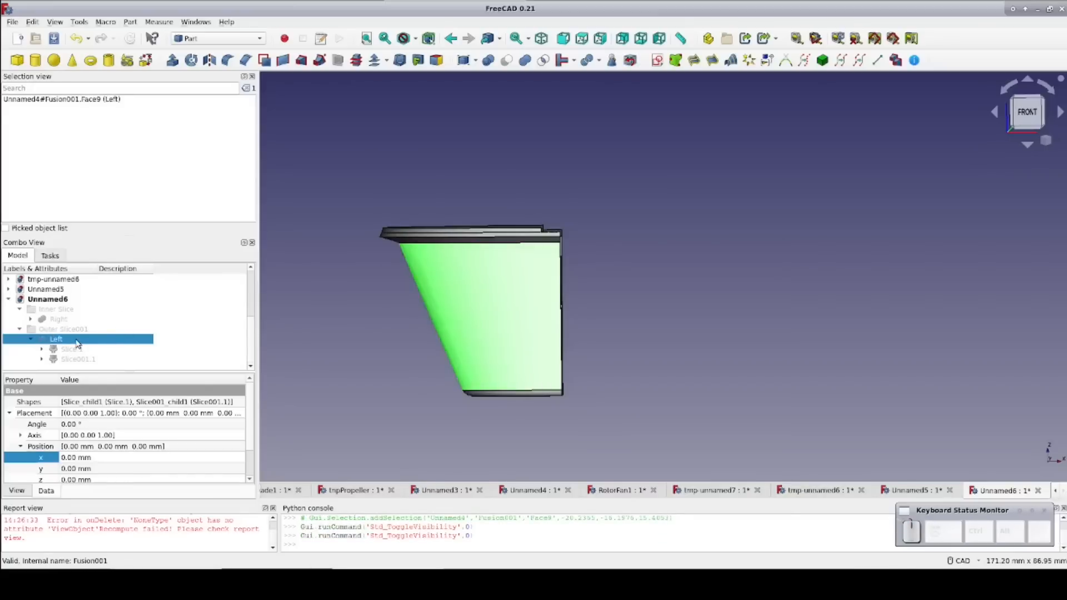
key("space")
left_click(63, 321)
key("space")
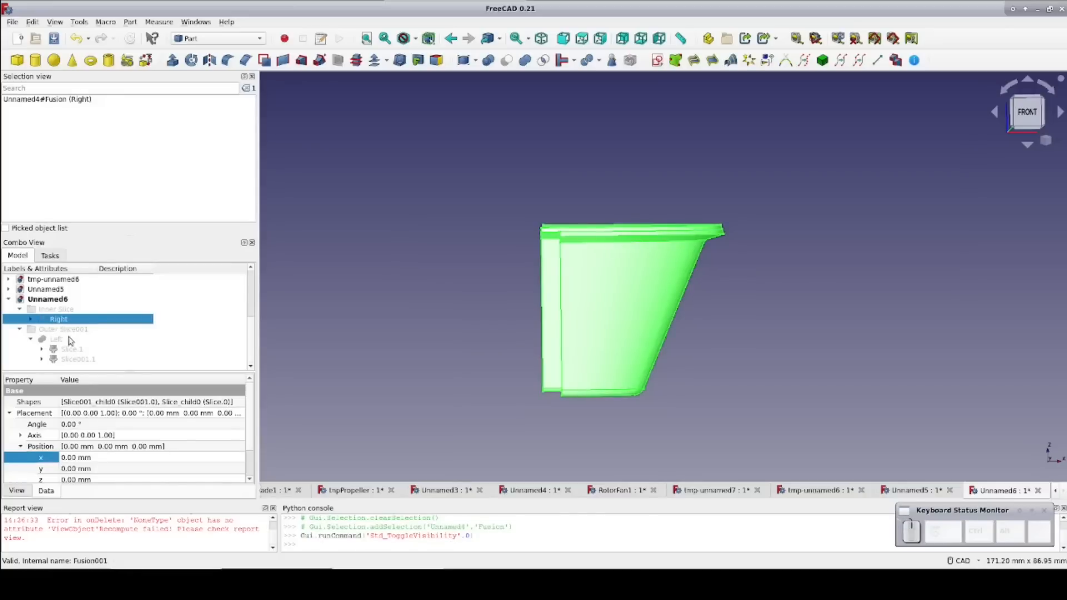
left_click(66, 341)
key("space")
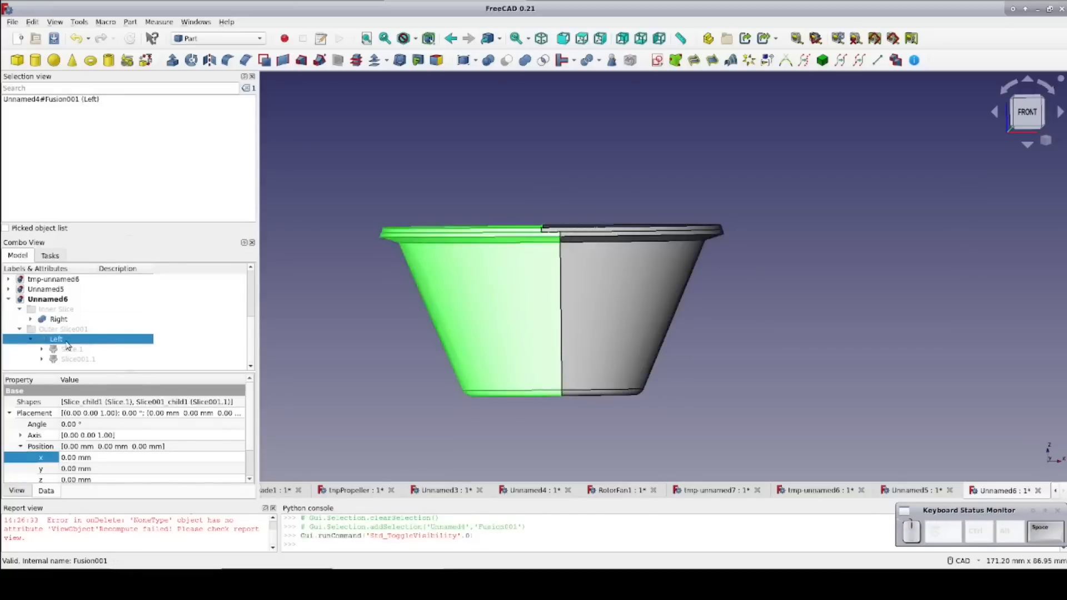